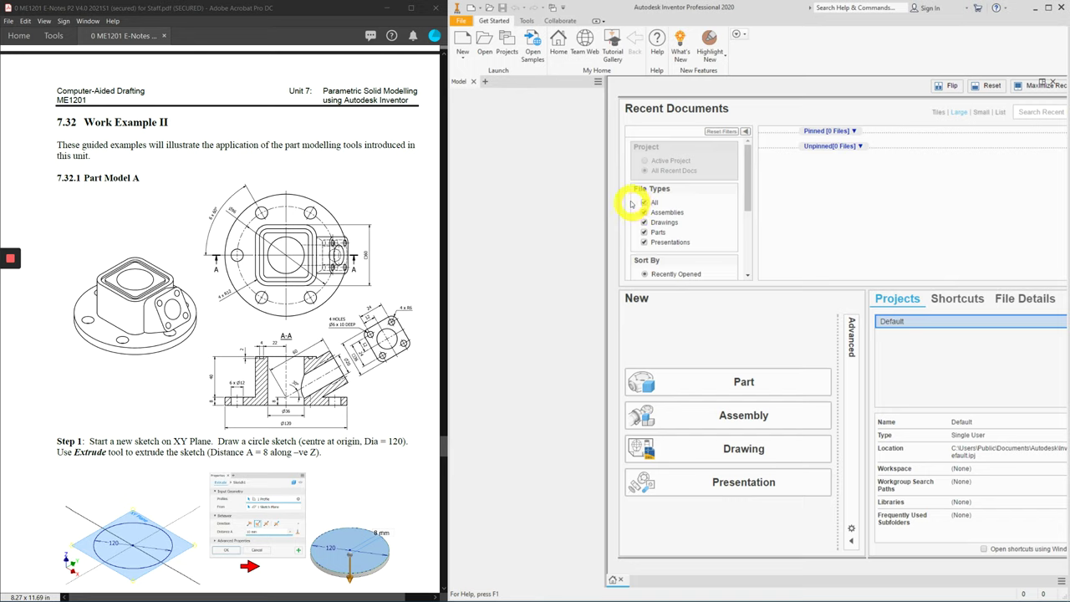
Create a new part from the metric Standard (mm).ipt template.
left_click(469, 44)
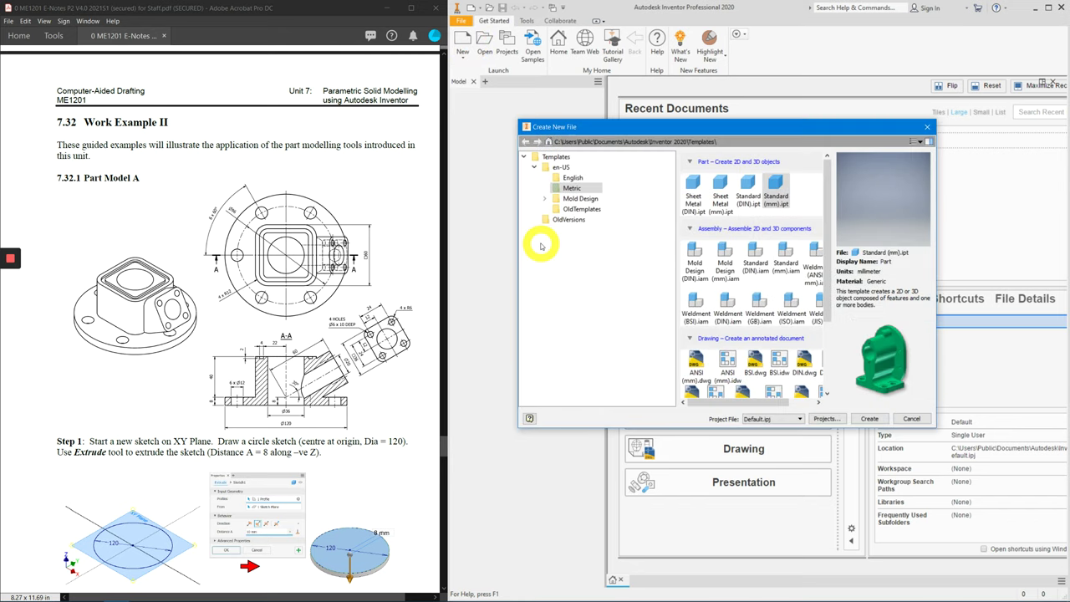
left_click(565, 188)
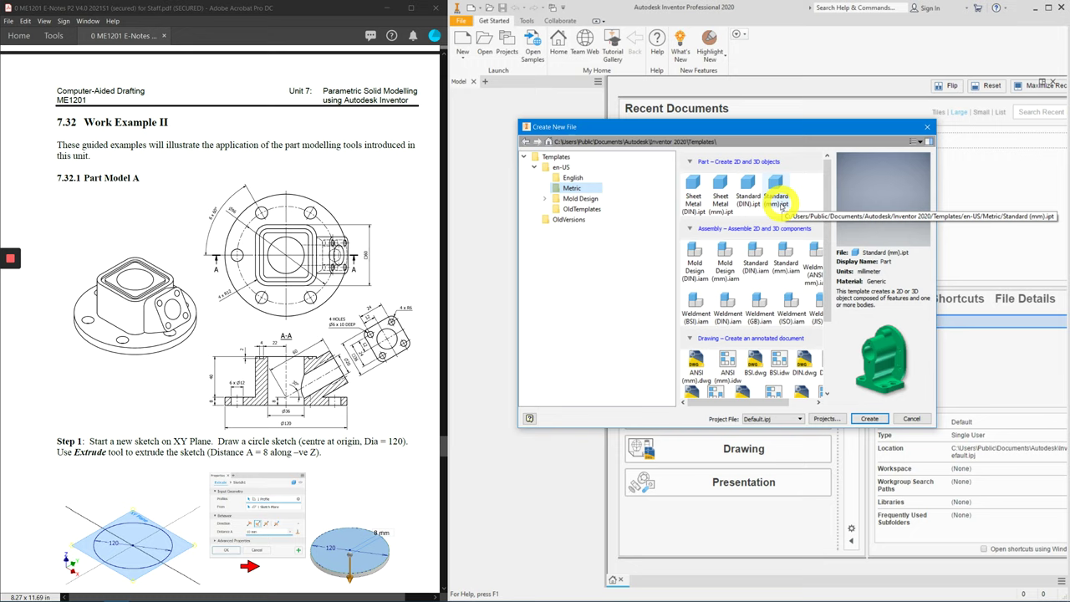
double_click(782, 205)
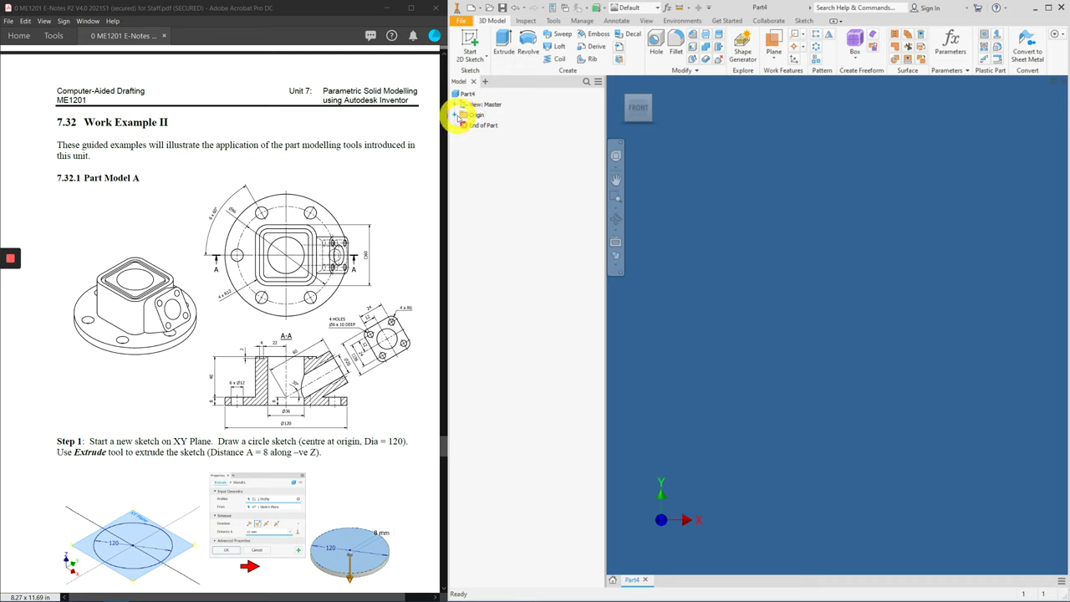
Make the YZ, XZ and XY origin planes visible in the new part.
left_click(456, 115)
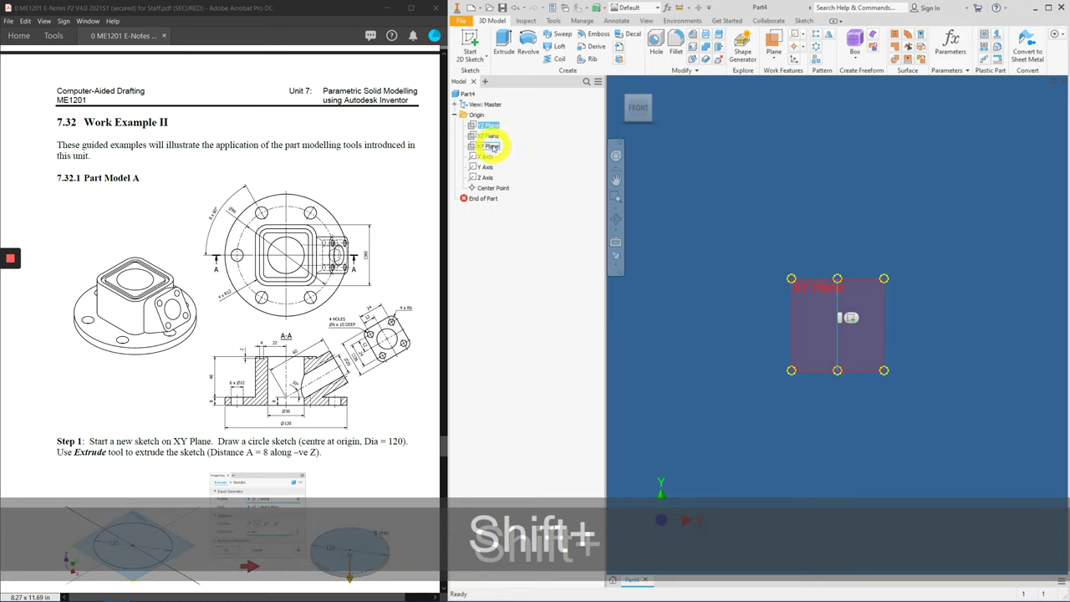
left_click(492, 147, "shift")
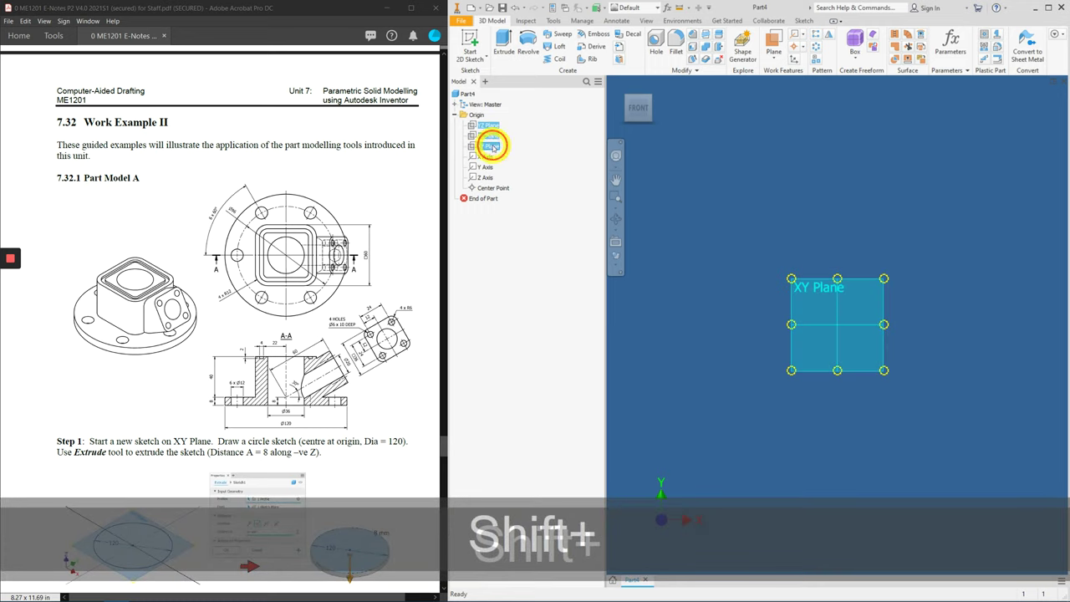
left_click(492, 147, "ctrl")
left_click(492, 147, "ctrl")
right_click(491, 148)
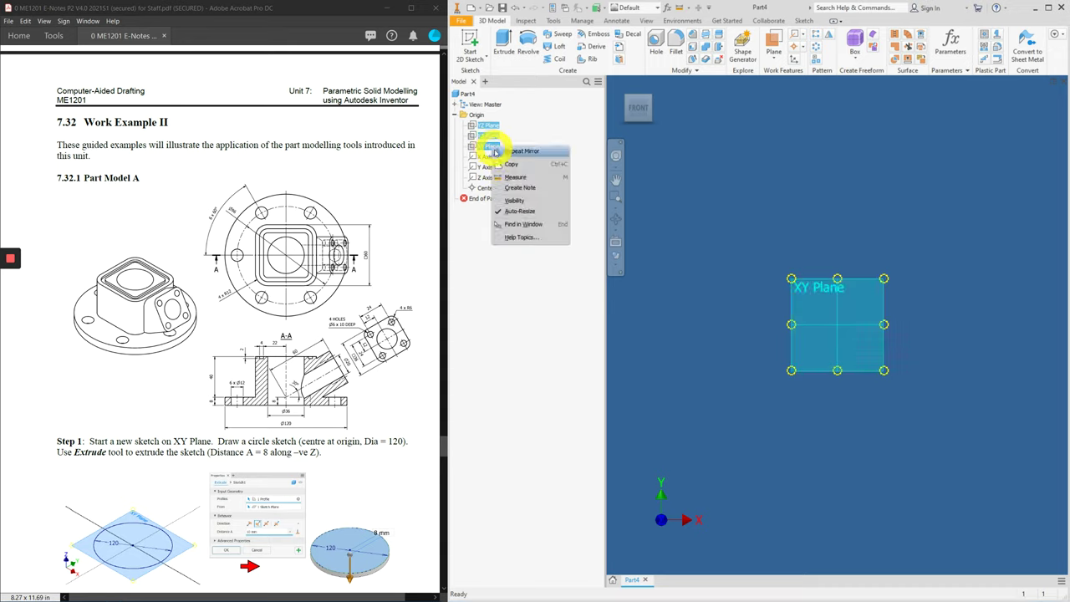
left_click(513, 201)
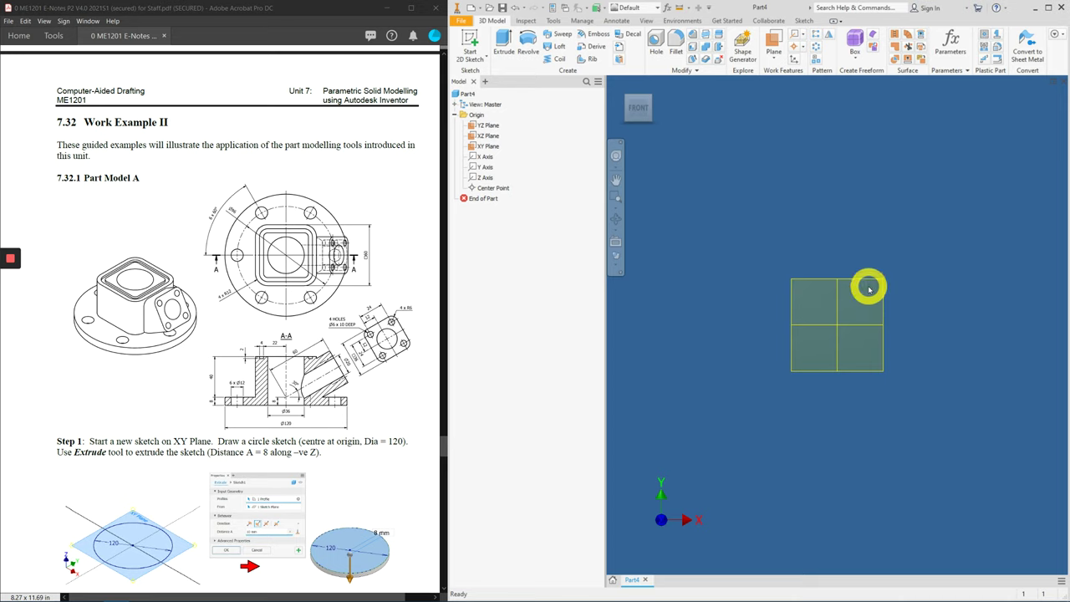
Start a sketch on the XZ plane and draw a circle about 55 mm in diameter centred at the origin.
middle_click_drag(877, 246, 869, 279, "shift")
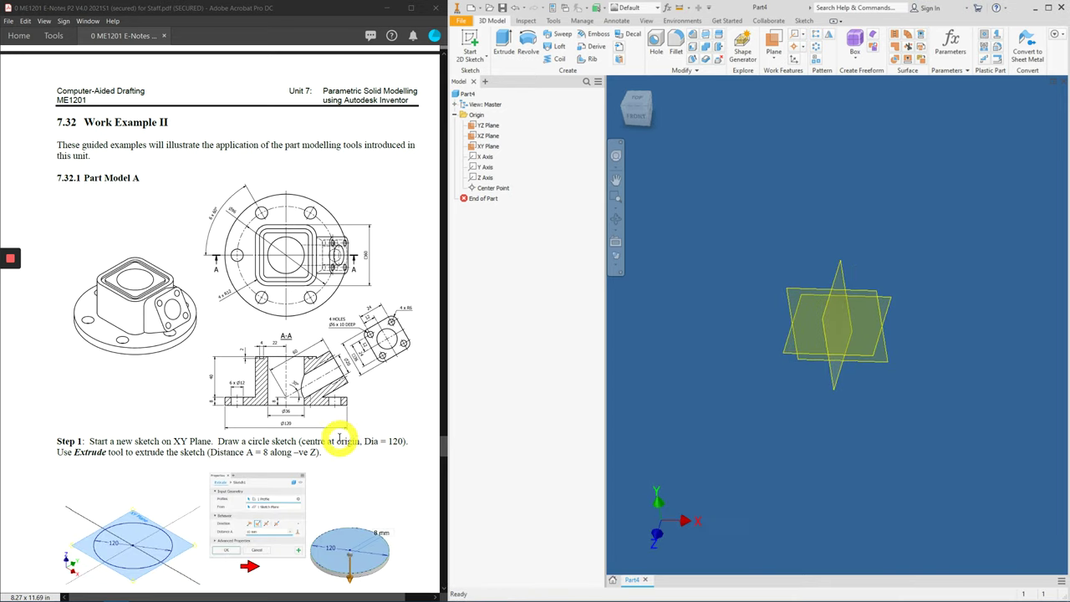
left_click(794, 355)
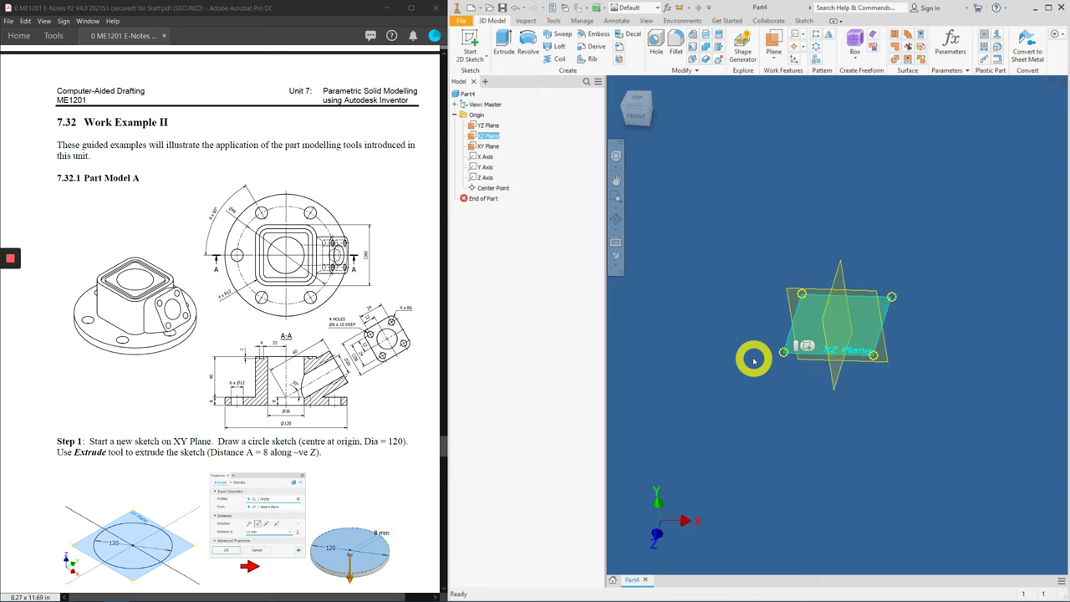
left_click(808, 347)
left_click(528, 46)
left_click(836, 323)
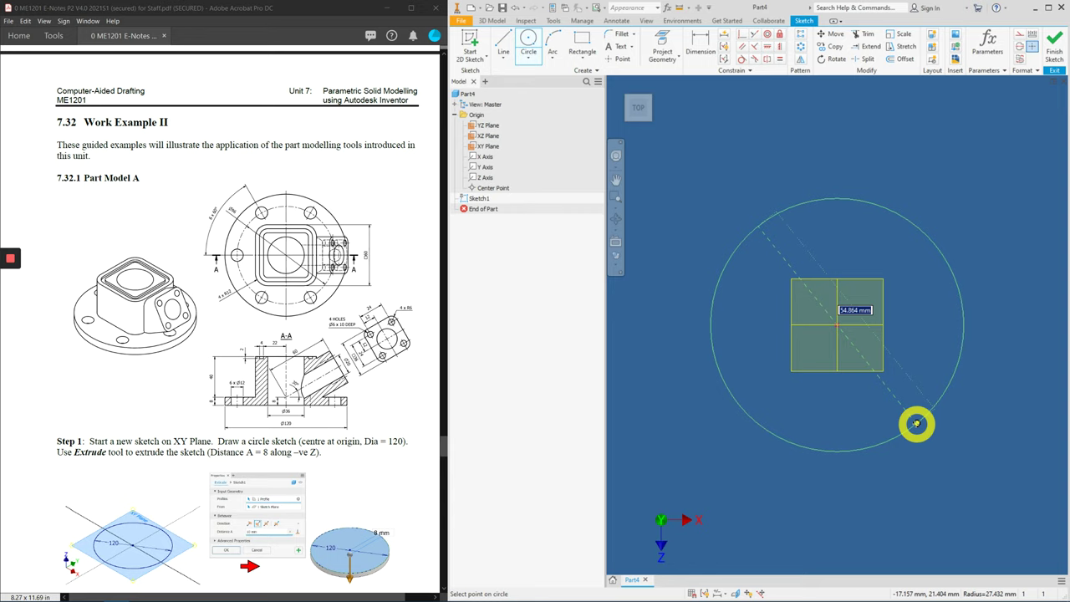
left_click(916, 424)
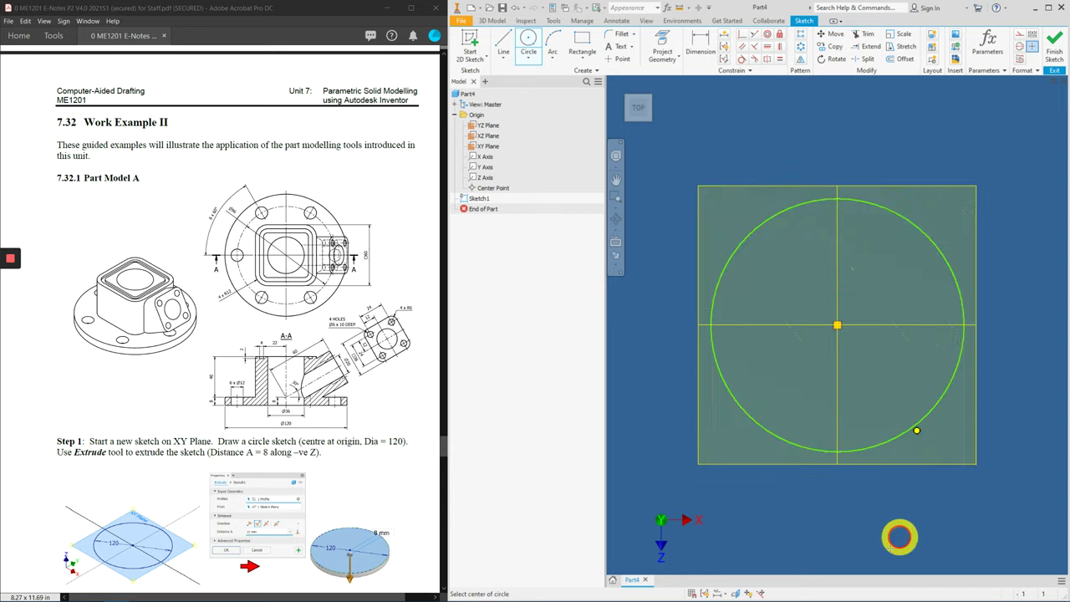
Dimension the circle's diameter to 120 mm and finish the sketch.
left_click(705, 53)
left_click(778, 215)
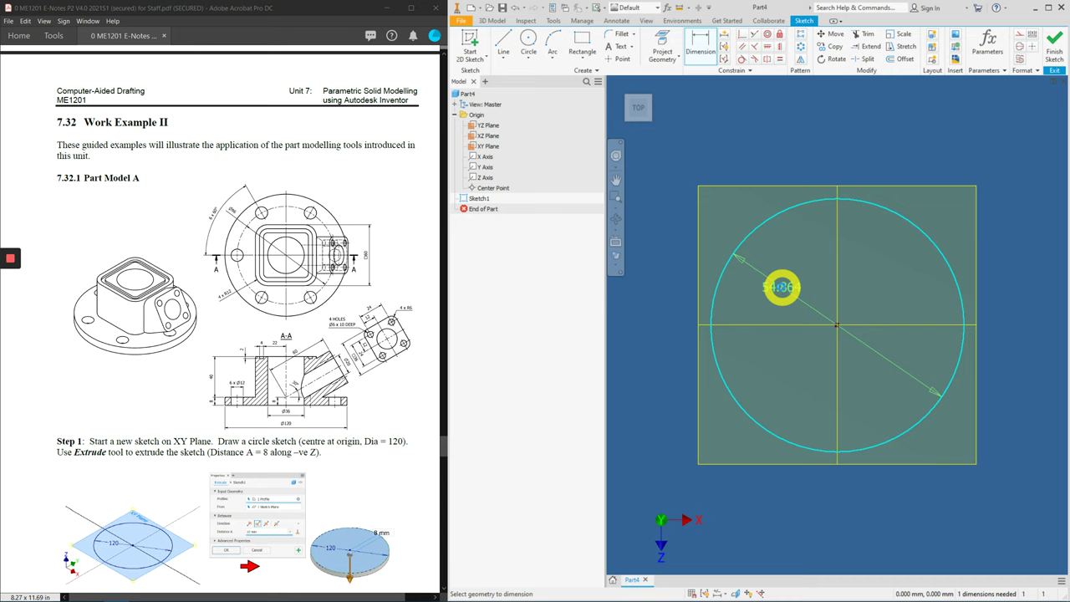
left_click(782, 287)
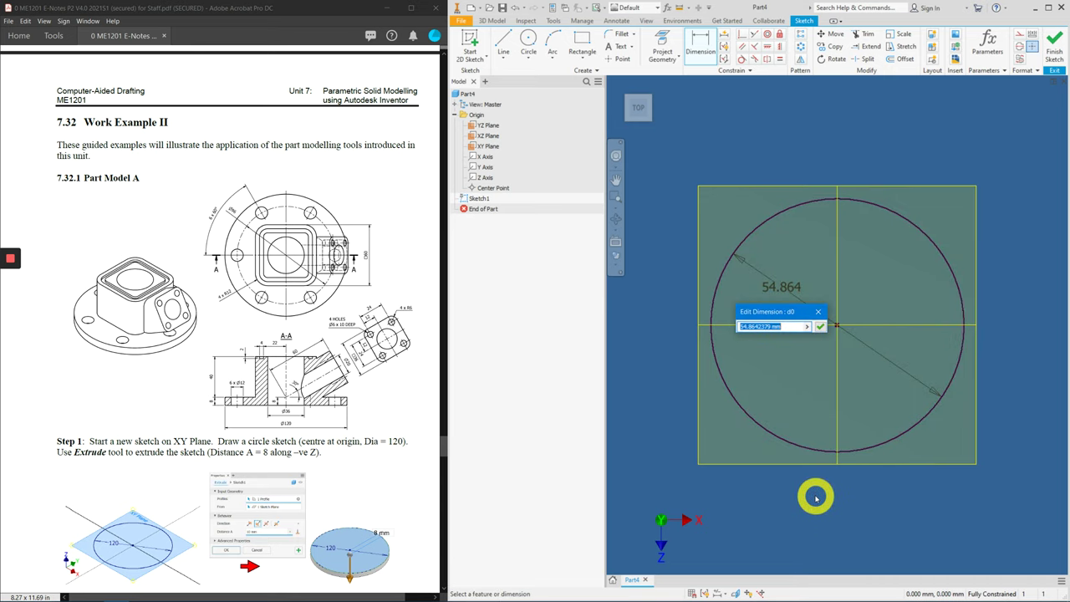
type("120")
key("Return")
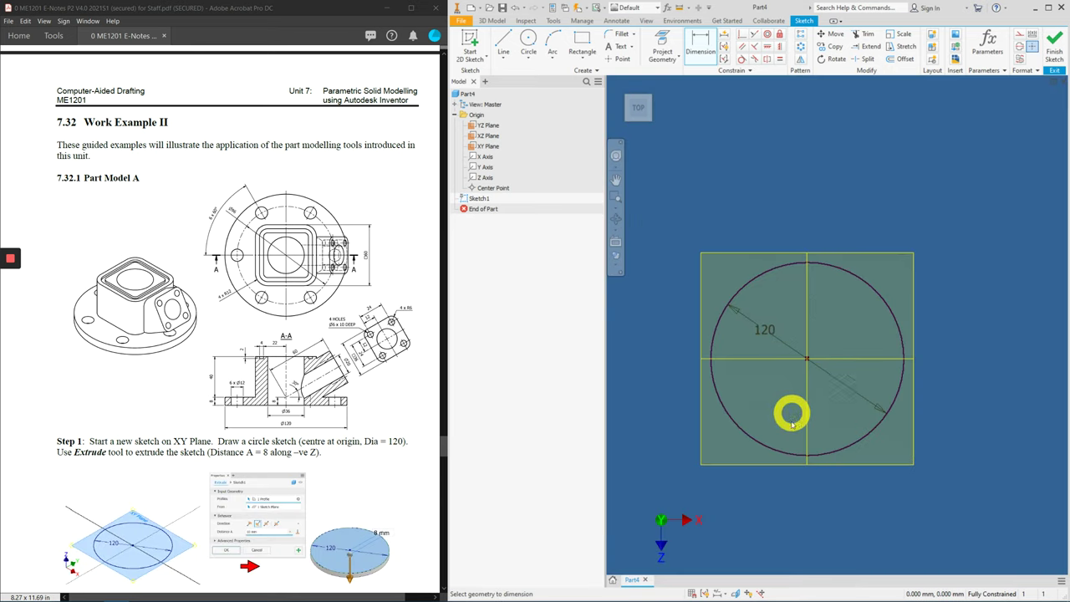
left_click(1058, 44)
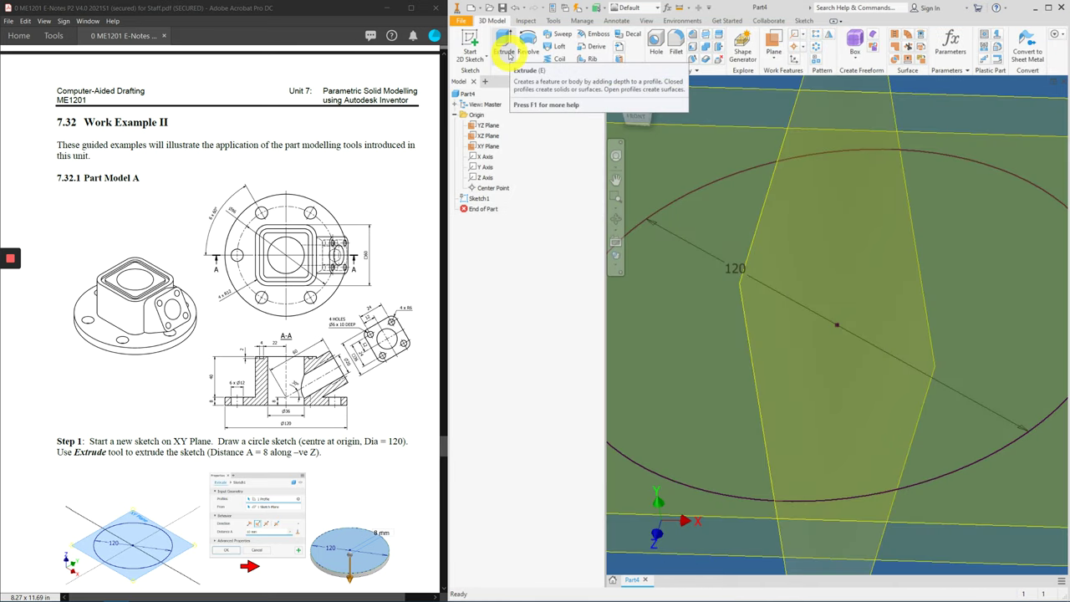
Extrude the circle profile 8 mm downward from the sketch plane using the flipped direction.
left_click(509, 55)
mouse_move(805, 281)
middle_mouse_down("shift")
mouse_move(767, 410)
mouse_move(778, 414)
mouse_move(769, 394)
mouse_move(781, 410)
mouse_move(790, 398)
middle_mouse_up("shift")
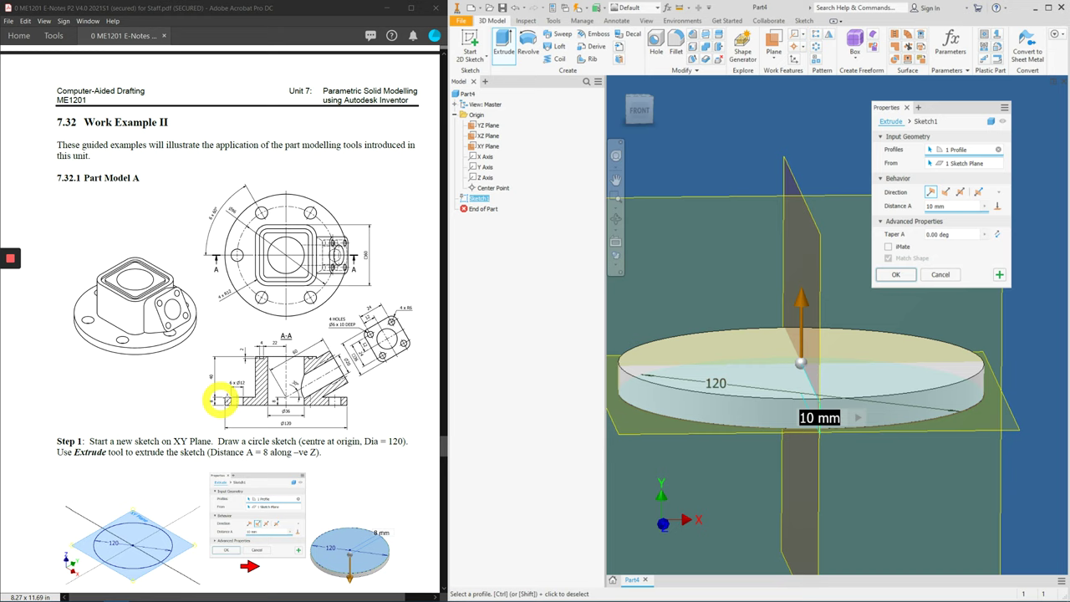
left_click(232, 403)
scroll(230, 412, "up", 3, "ctrl")
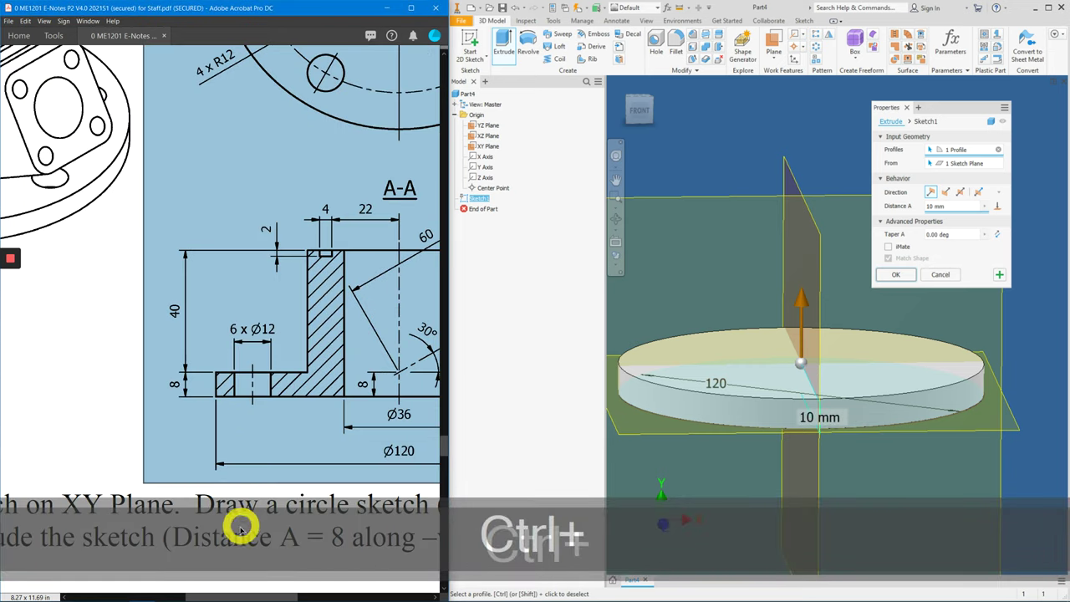
left_click(112, 438)
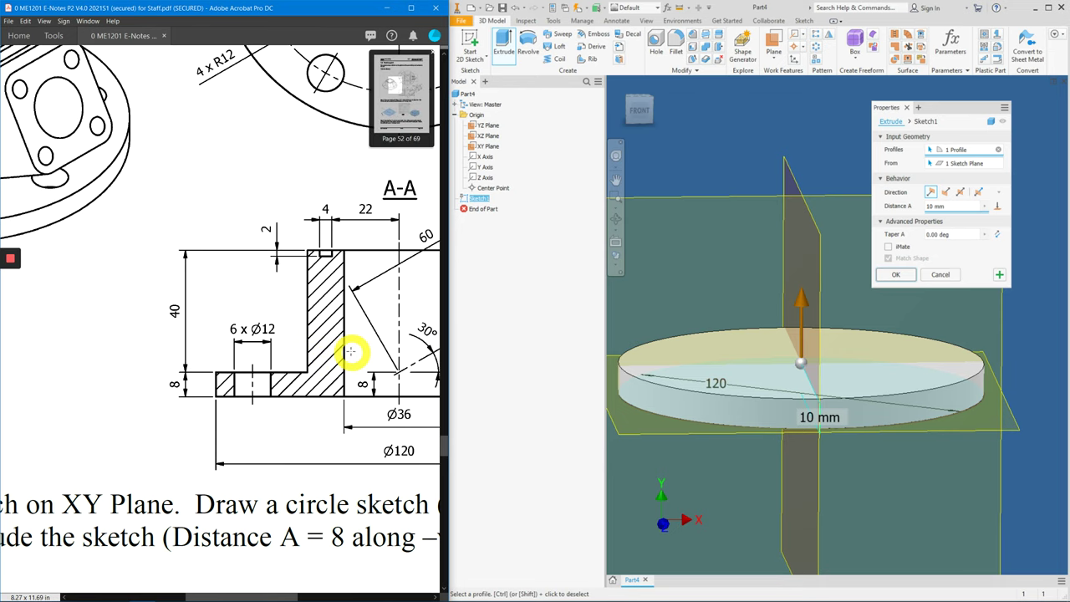
scroll(371, 351, "right", 3)
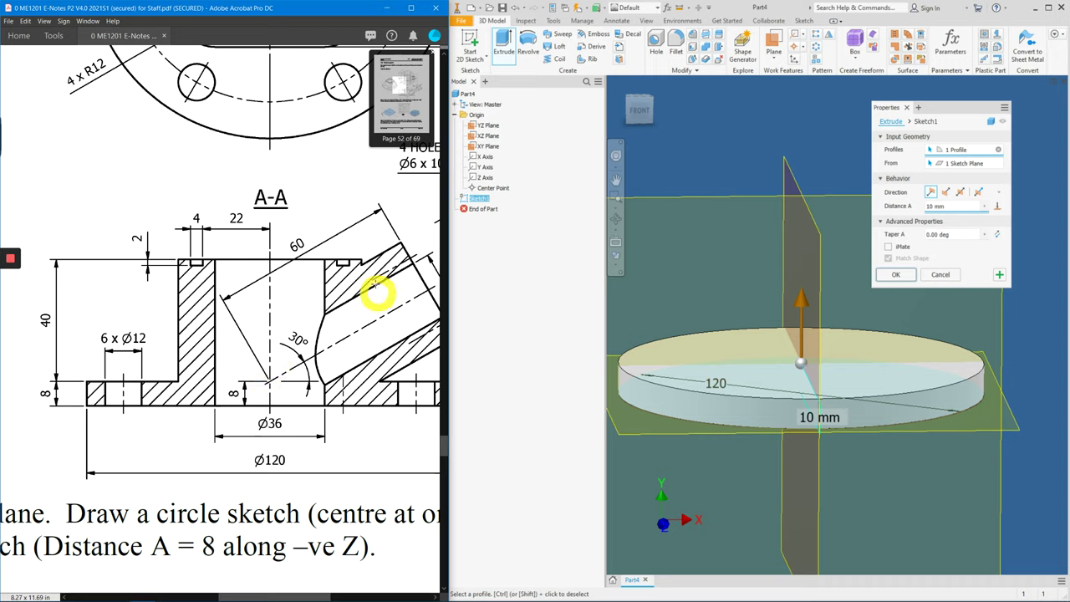
left_click(945, 192)
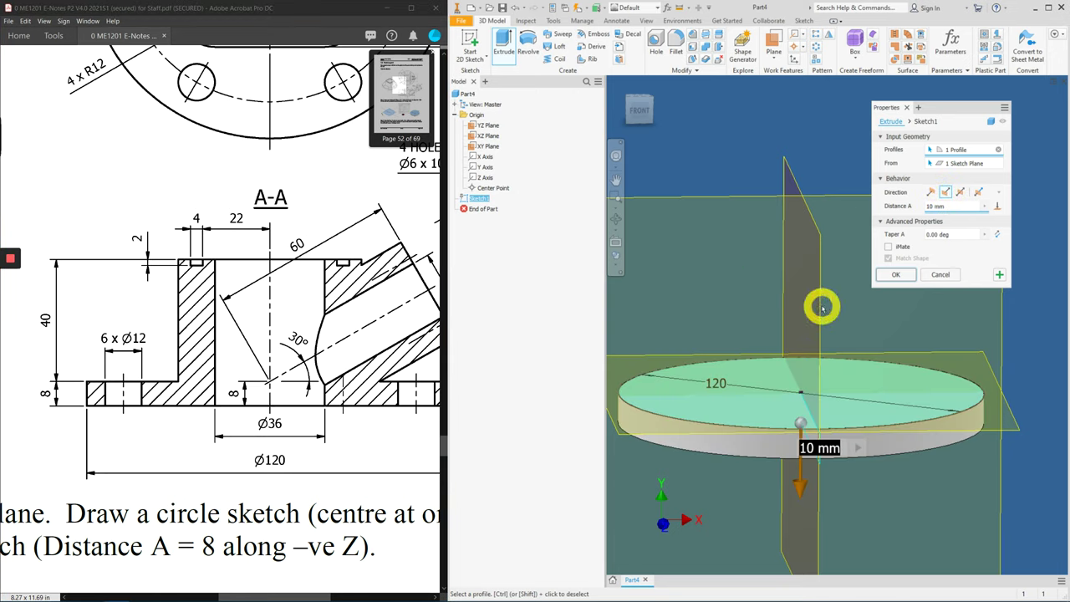
type("8")
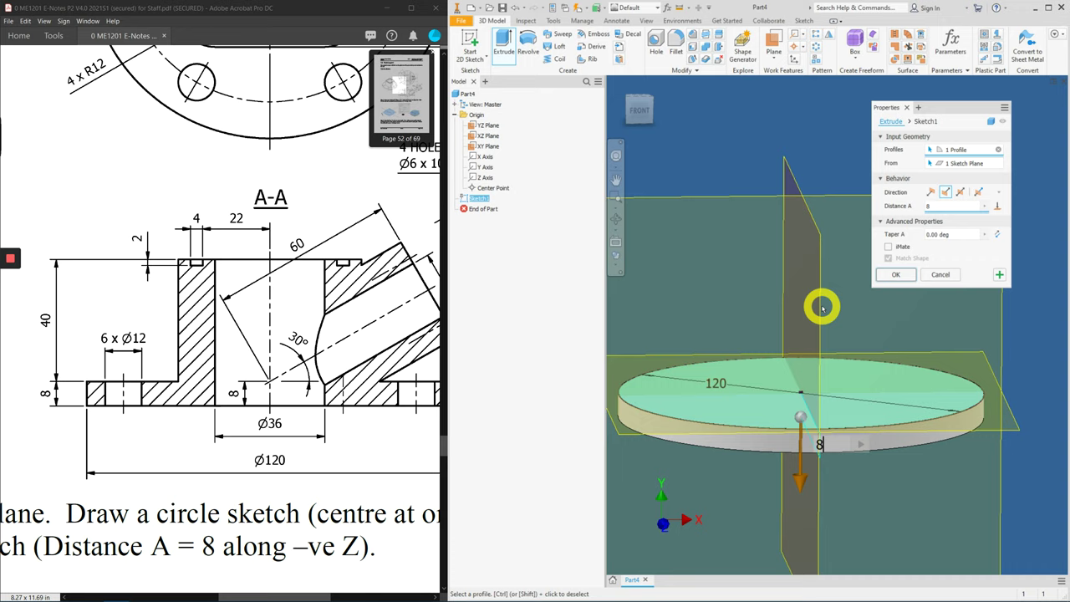
key("Return")
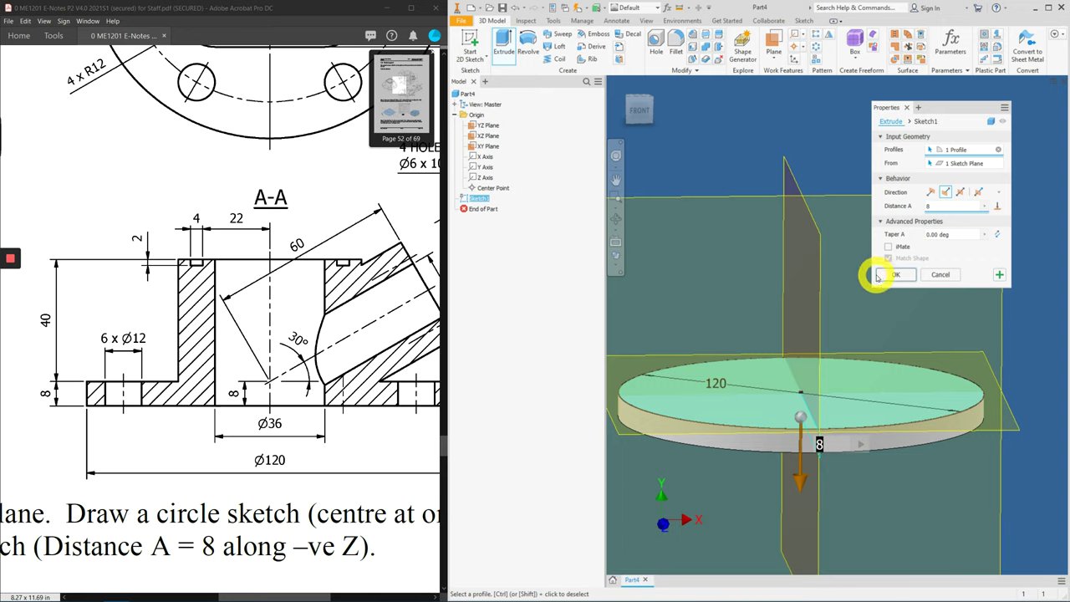
left_click(879, 276)
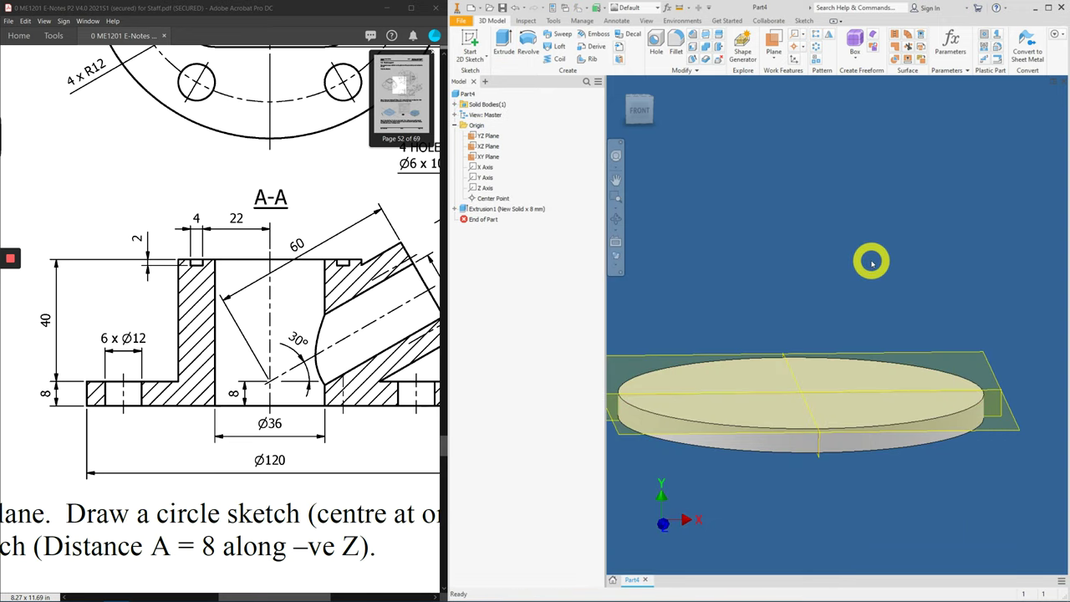
Start a sketch on the disc's bottom face and draw a two-point center rectangle about 53 mm wide, centred at the origin.
key("shift")
middle_click_drag(883, 285, 855, 282, "shift")
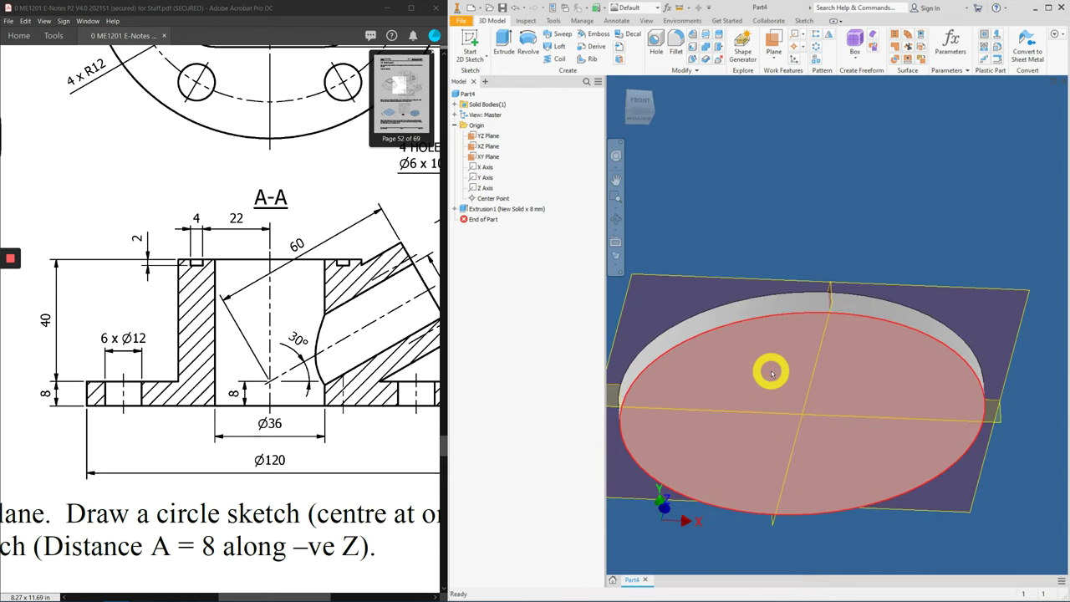
key("shift")
middle_click_drag(795, 334, 788, 337, "shift")
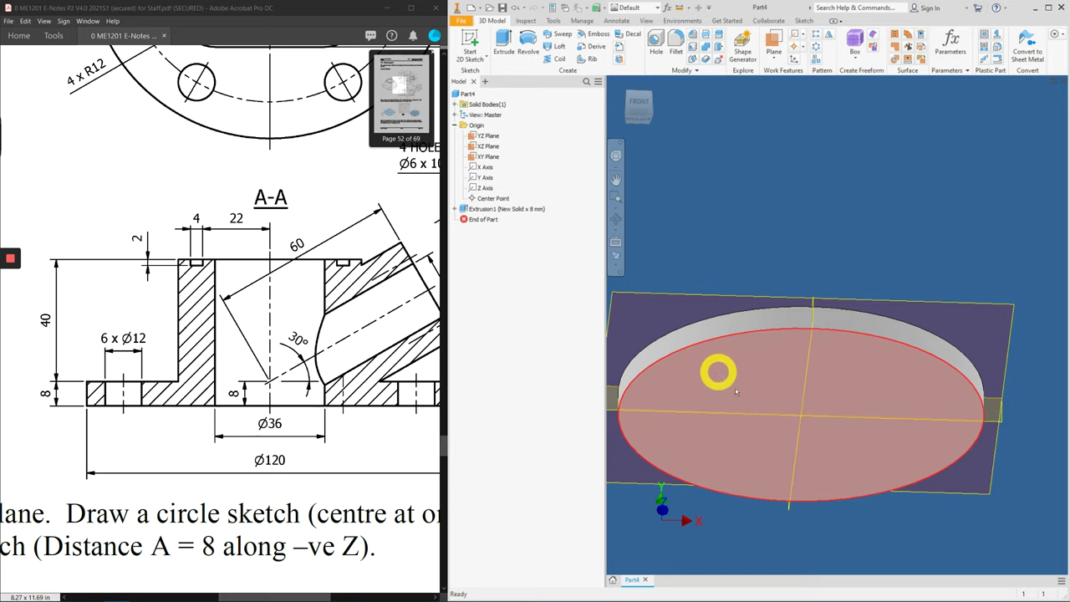
mouse_move(735, 390)
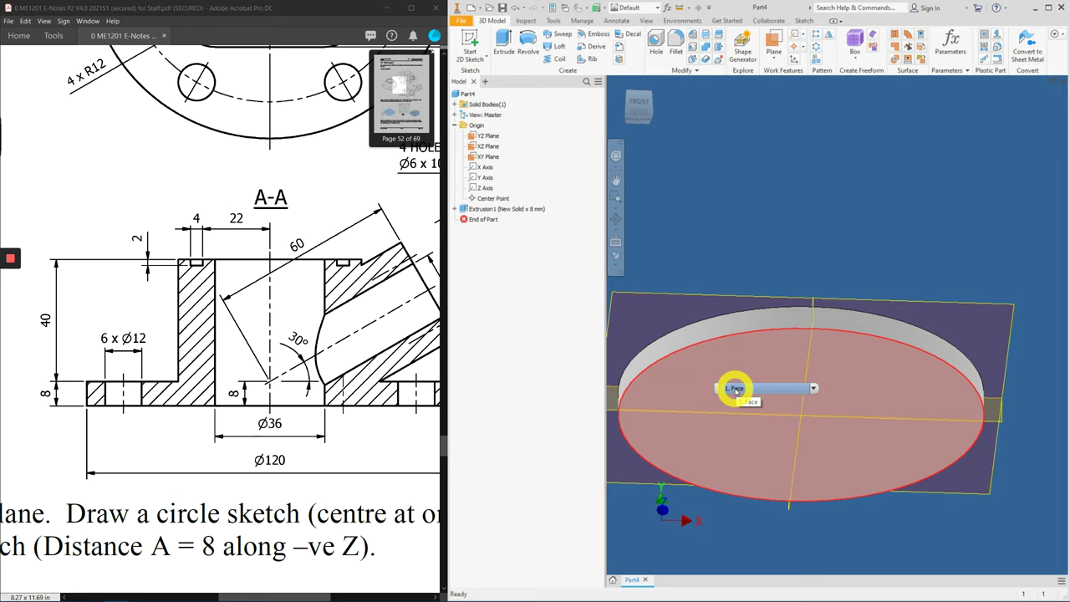
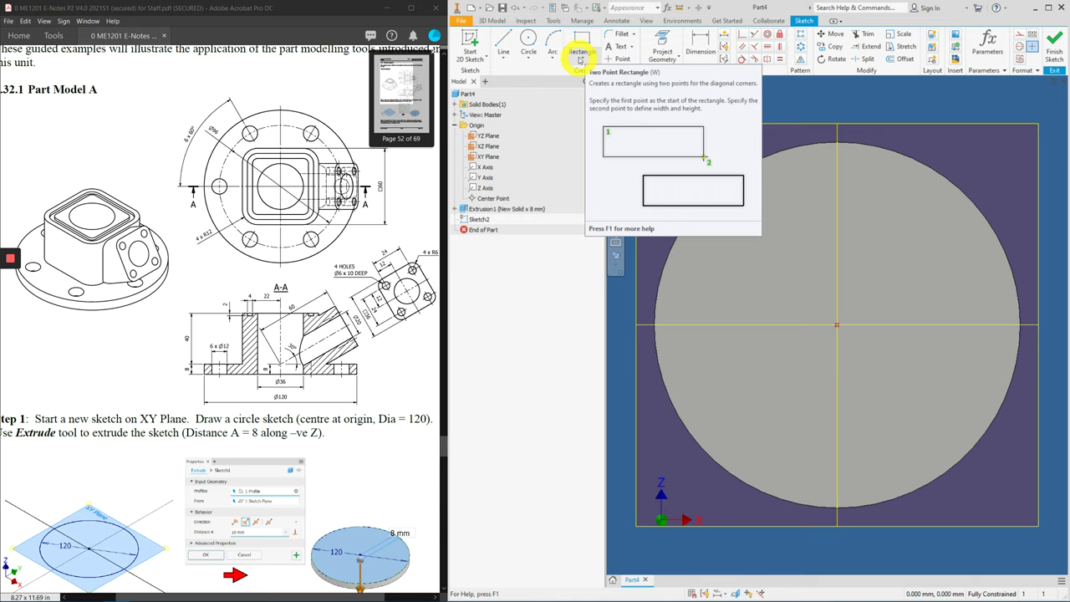
left_click(581, 53)
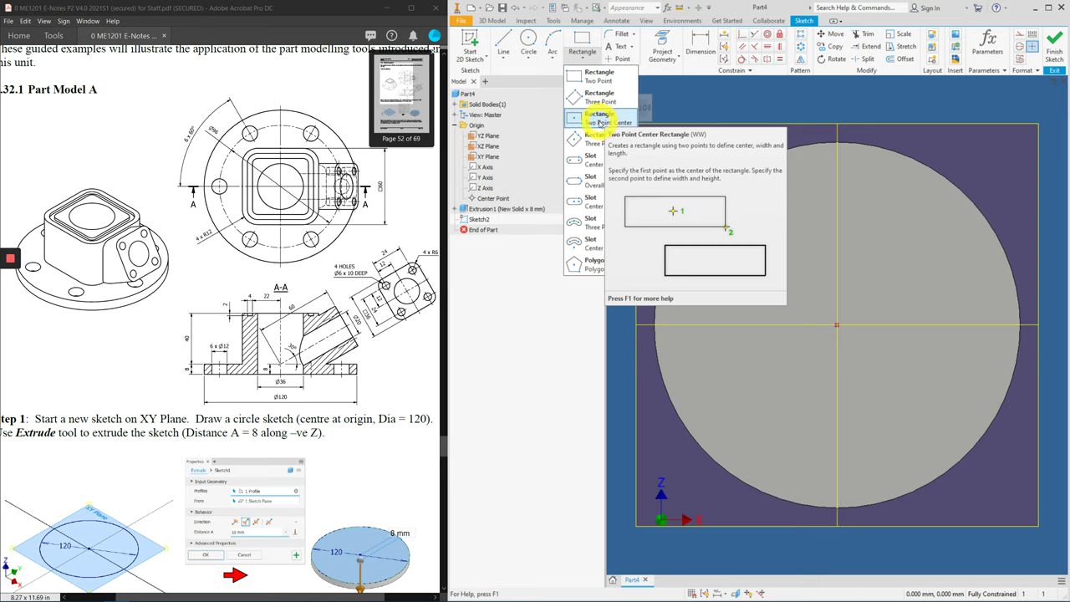
left_click(598, 119)
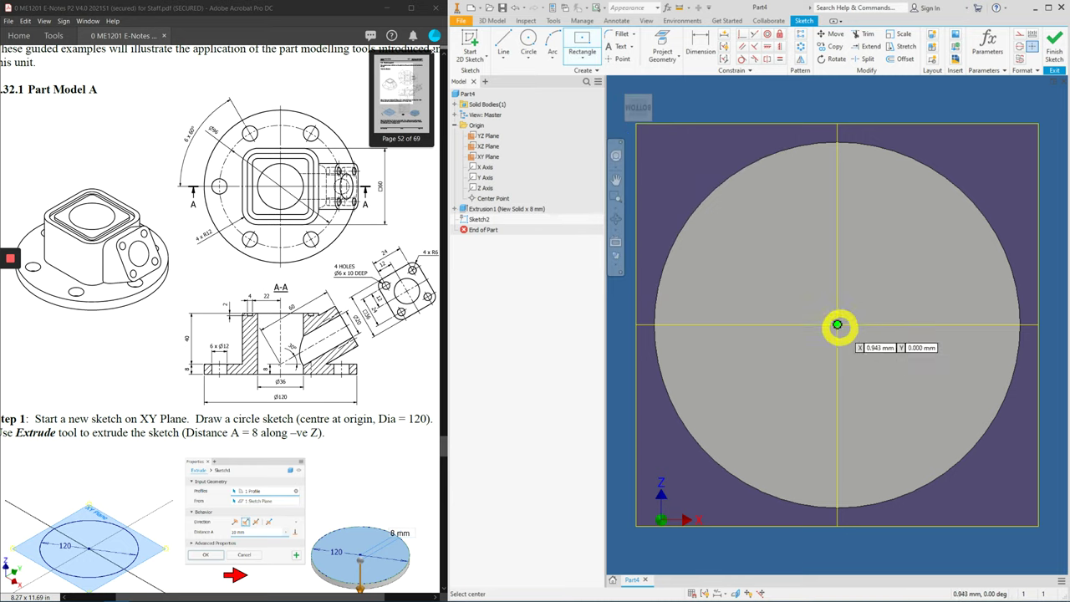
left_click(836, 325)
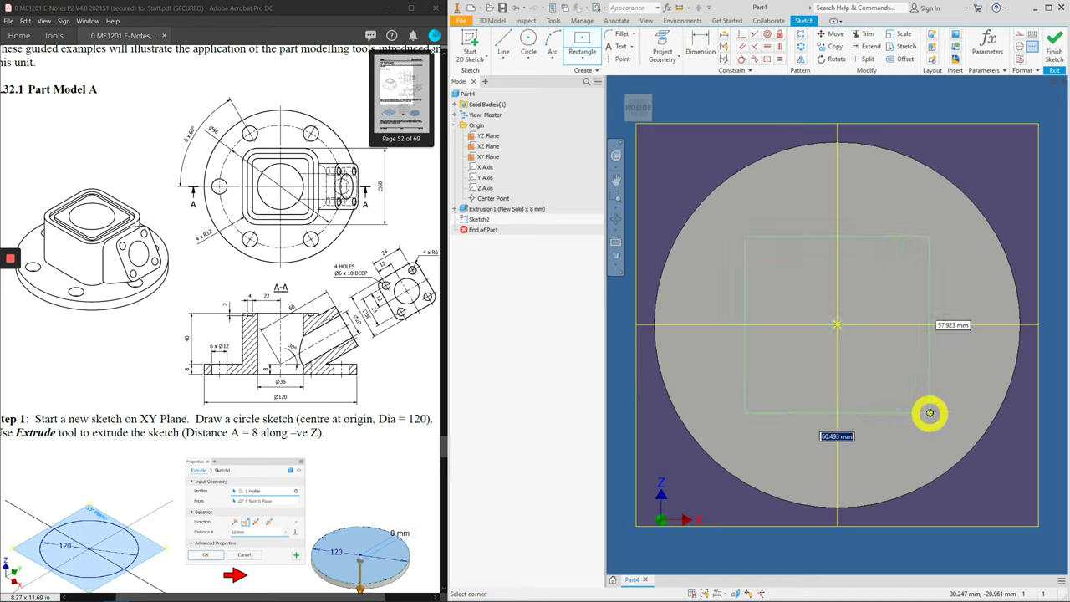
left_click(919, 399)
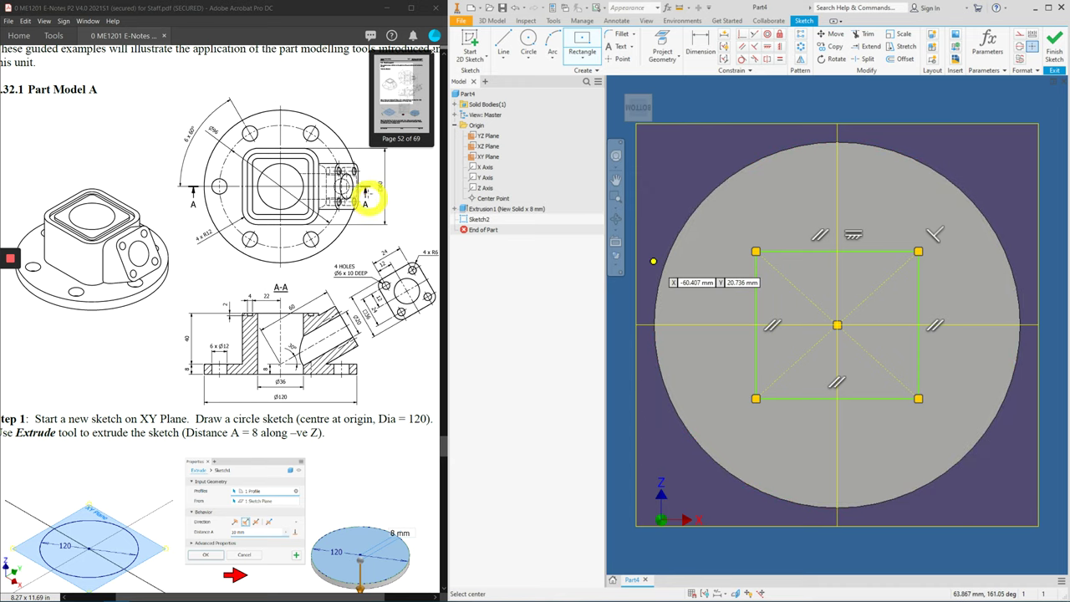
Dimension the rectangle's horizontal width to 60 mm.
left_click(702, 43)
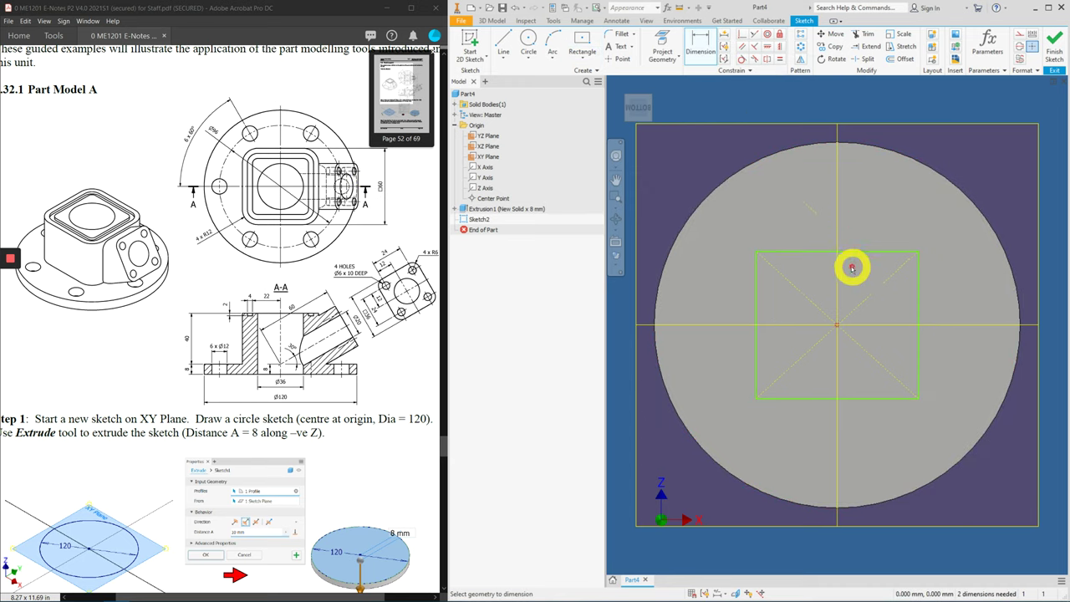
left_click(820, 254)
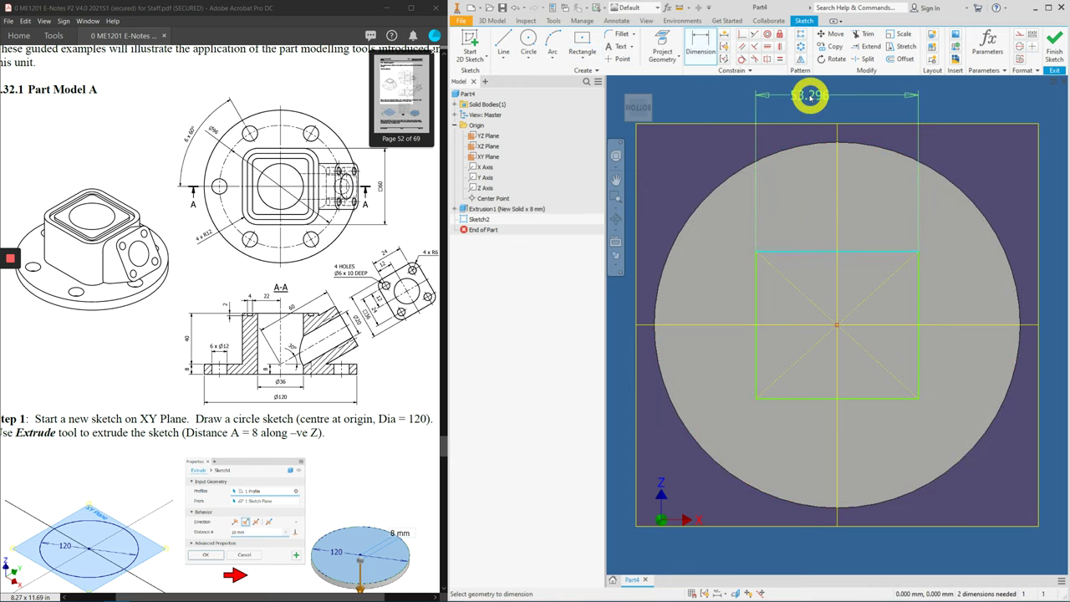
left_click(812, 92)
type("60")
key("Return")
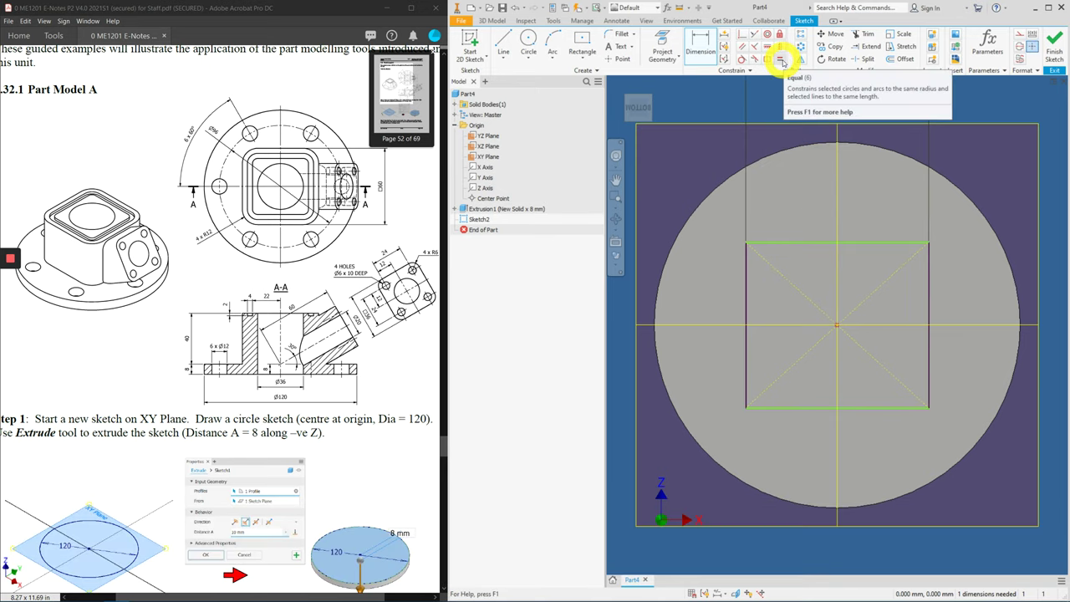
Constrain the rectangle's top and right sides to equal length and finish the sketch.
left_click(780, 59)
left_click(884, 244)
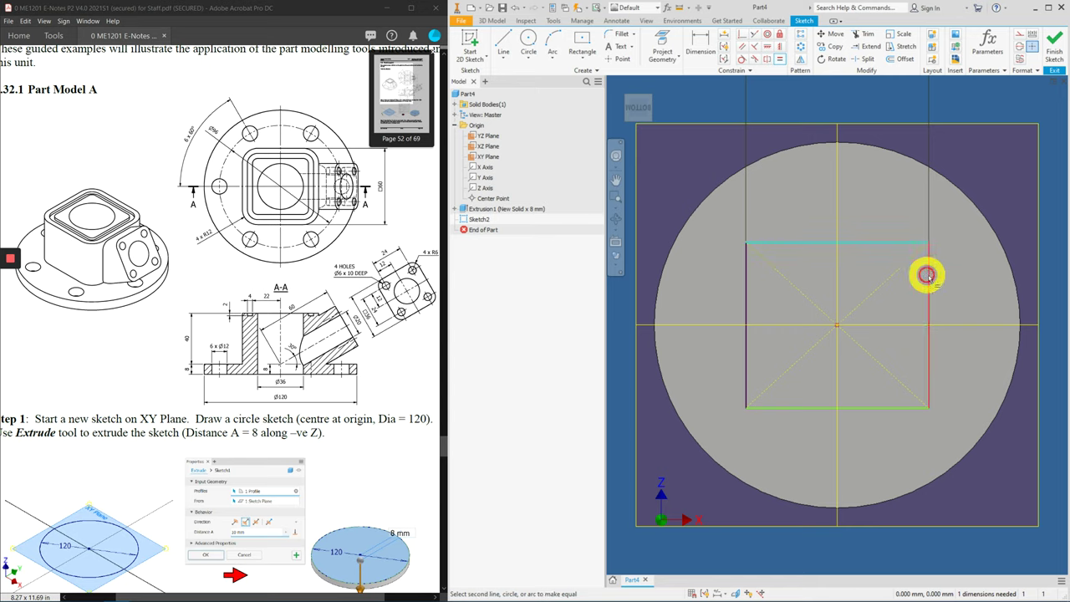
left_click(927, 276)
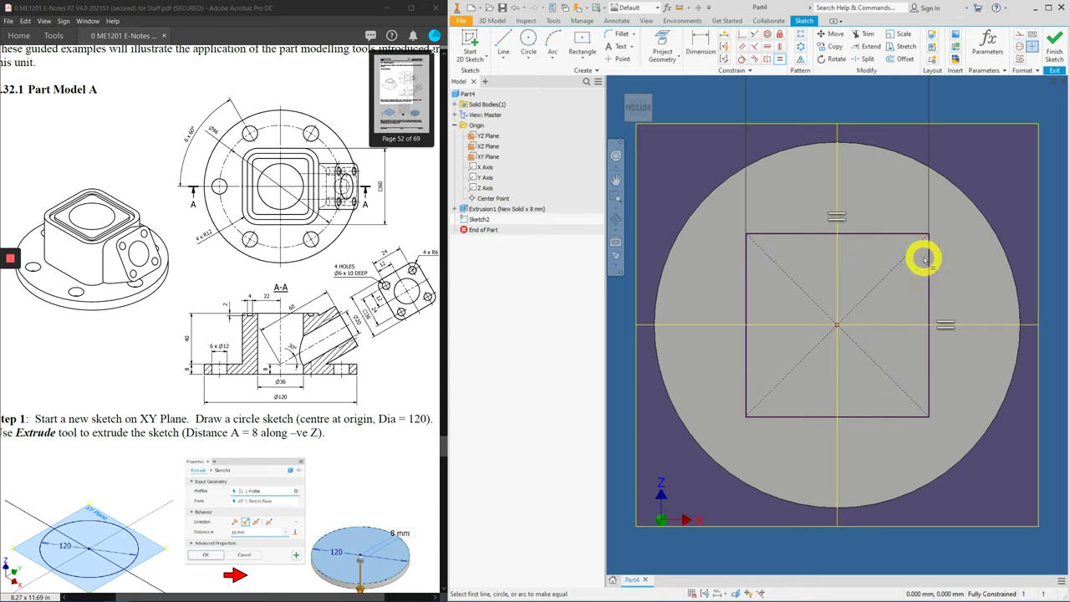
scroll(925, 261, "down", 3)
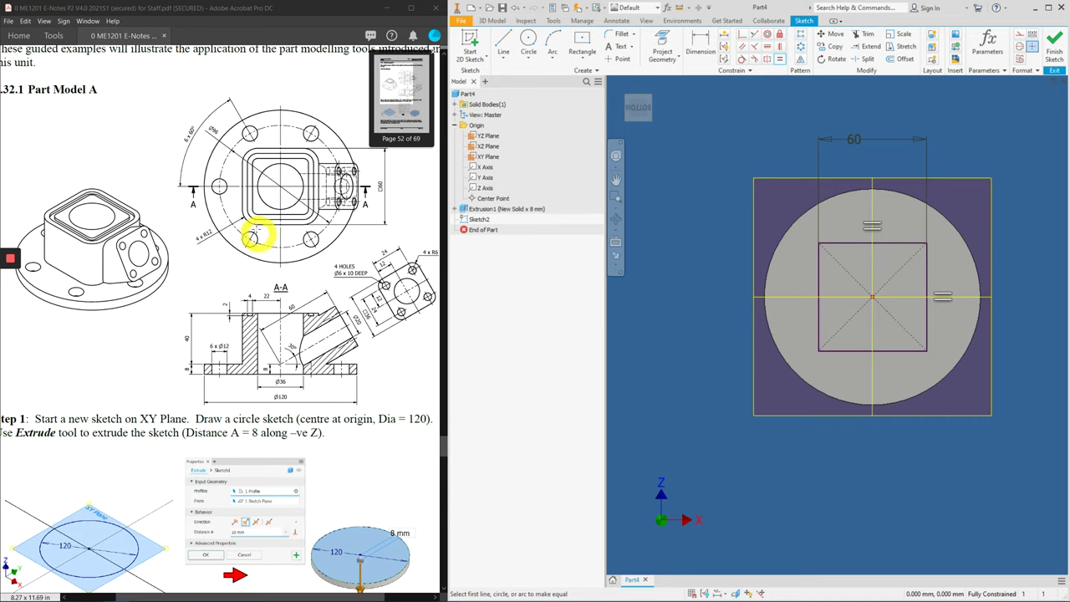
left_click(1055, 54)
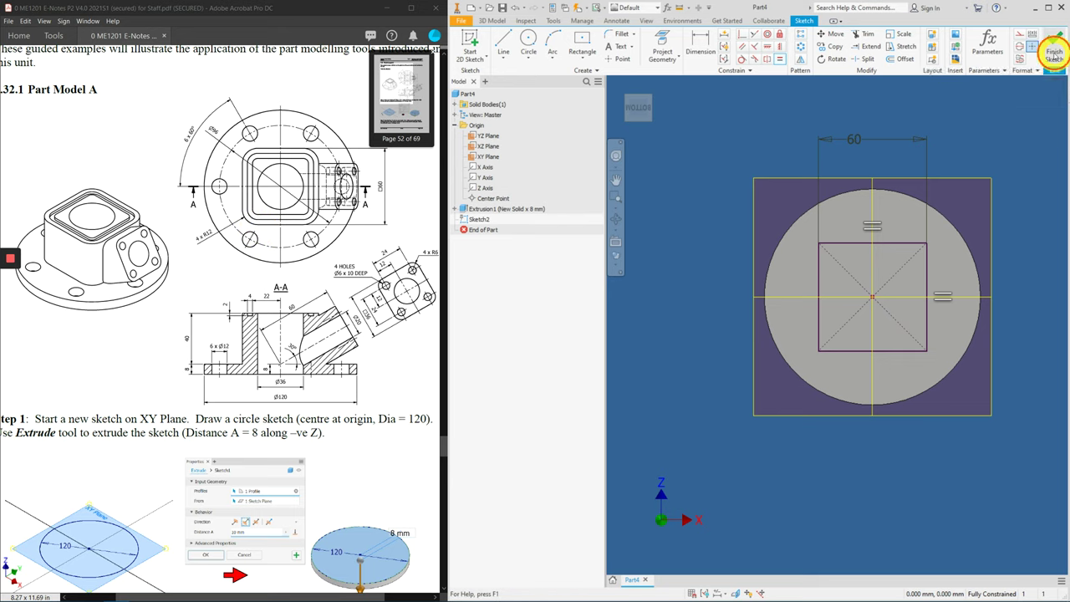
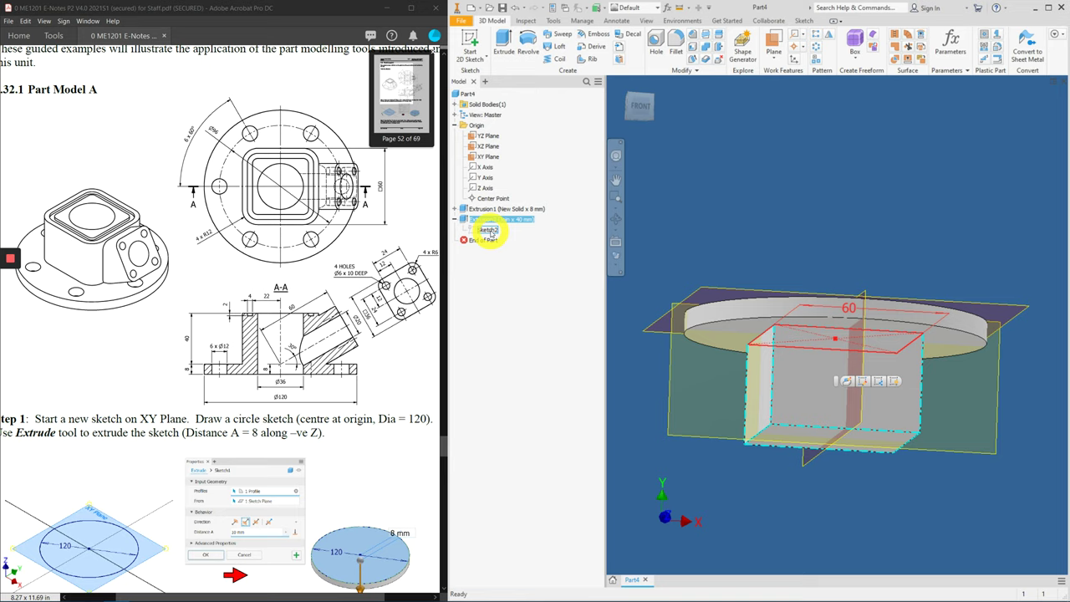
Redefine the square body's sketch onto the disc's opposite flat face, the one facing up.
left_click(489, 229)
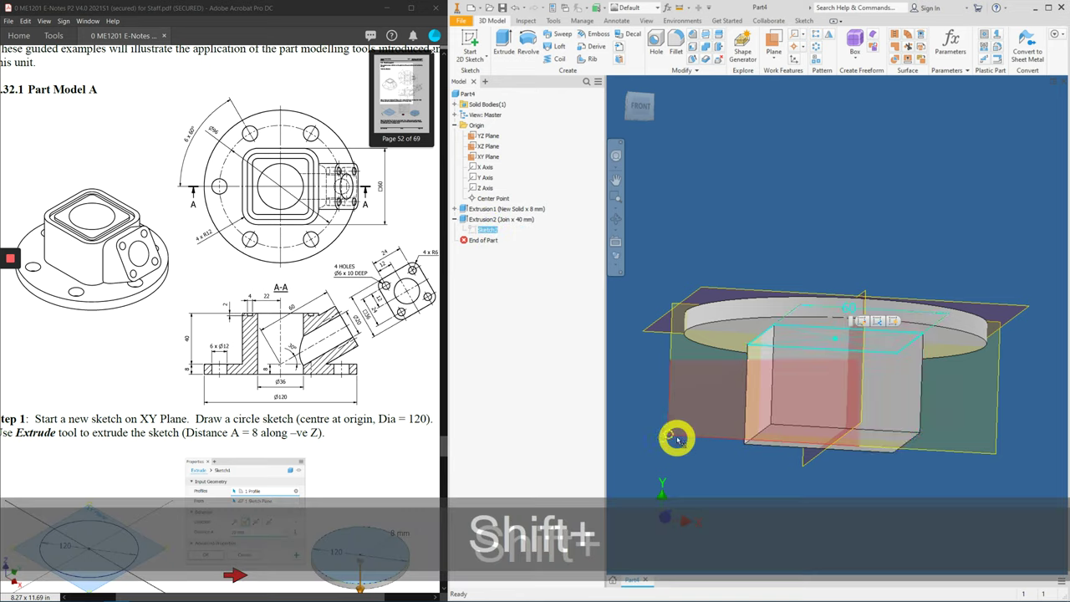
mouse_move(675, 441)
middle_mouse_down("shift")
mouse_move(700, 397)
mouse_move(698, 460)
mouse_move(703, 435)
middle_mouse_up("shift")
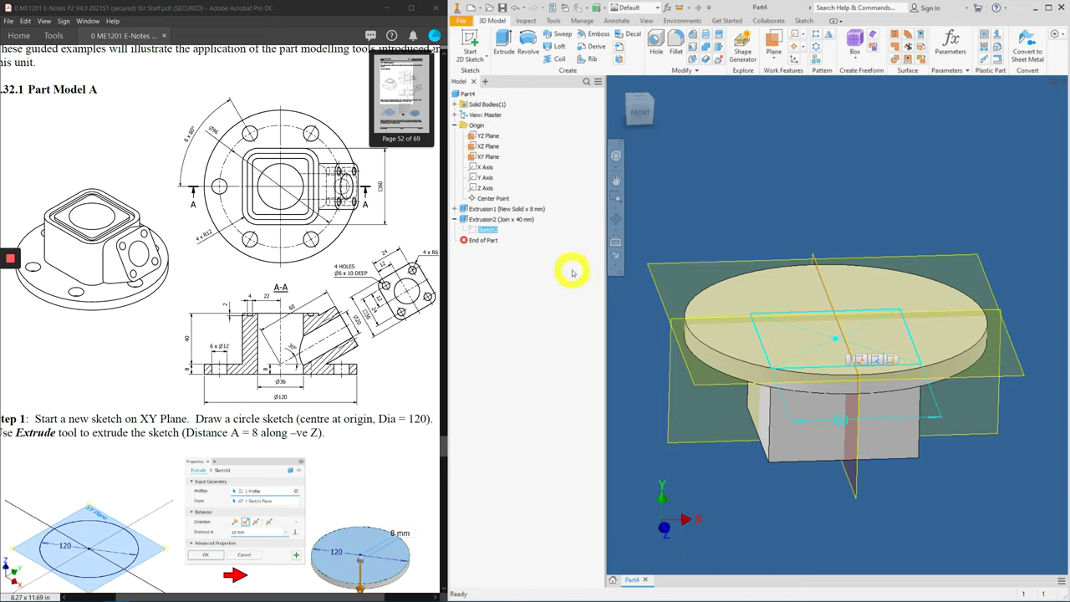
right_click(489, 233)
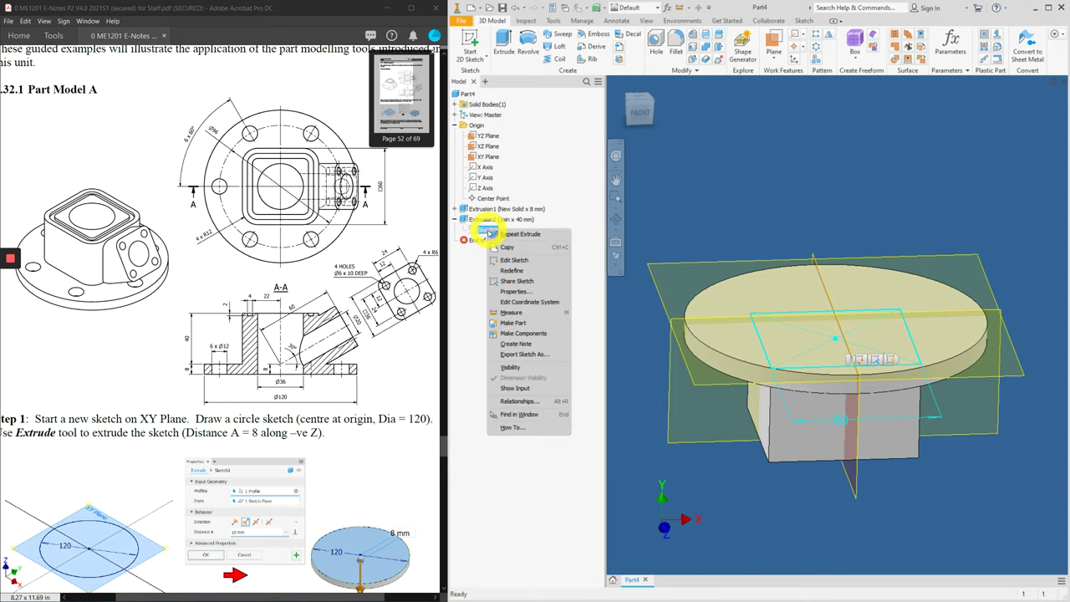
left_click(520, 275)
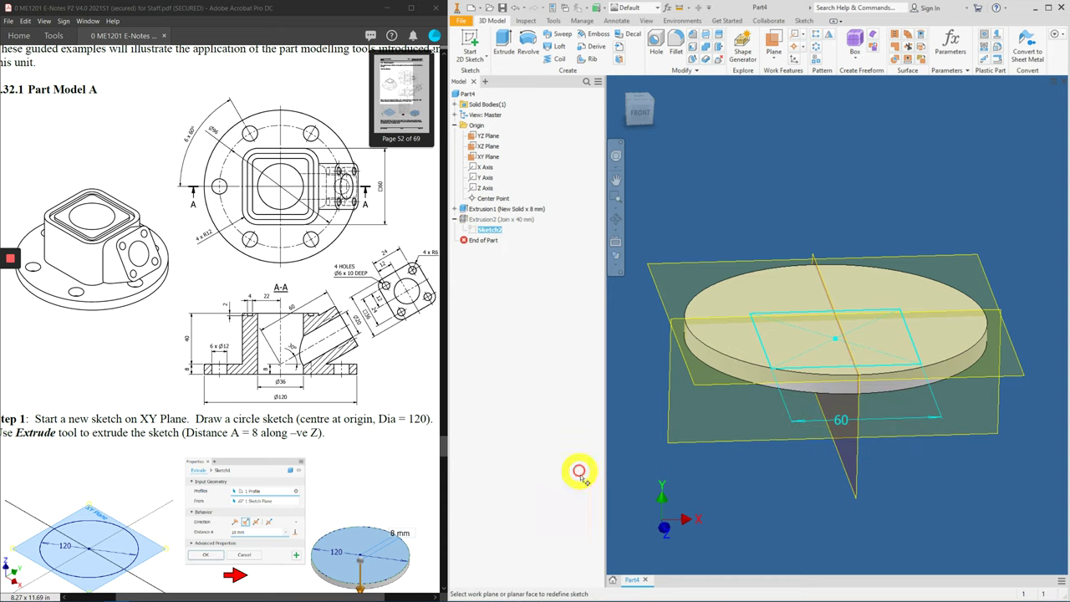
left_click(738, 295)
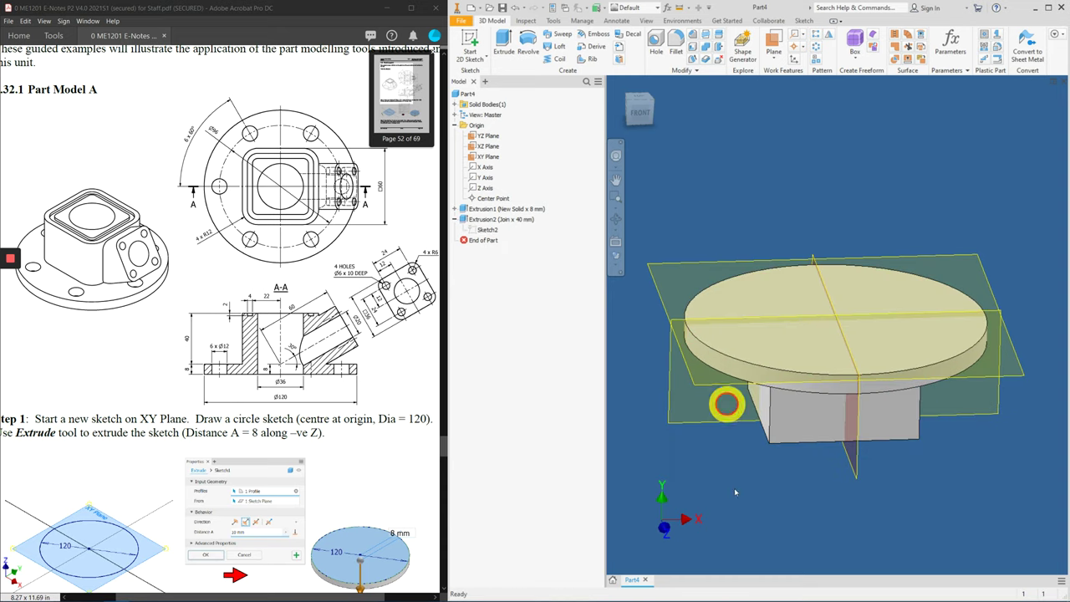
Measure the length of the square block's front vertical edge beneath the disc.
mouse_move(750, 470)
middle_mouse_down("shift")
mouse_move(788, 353)
mouse_move(785, 370)
middle_mouse_up("shift")
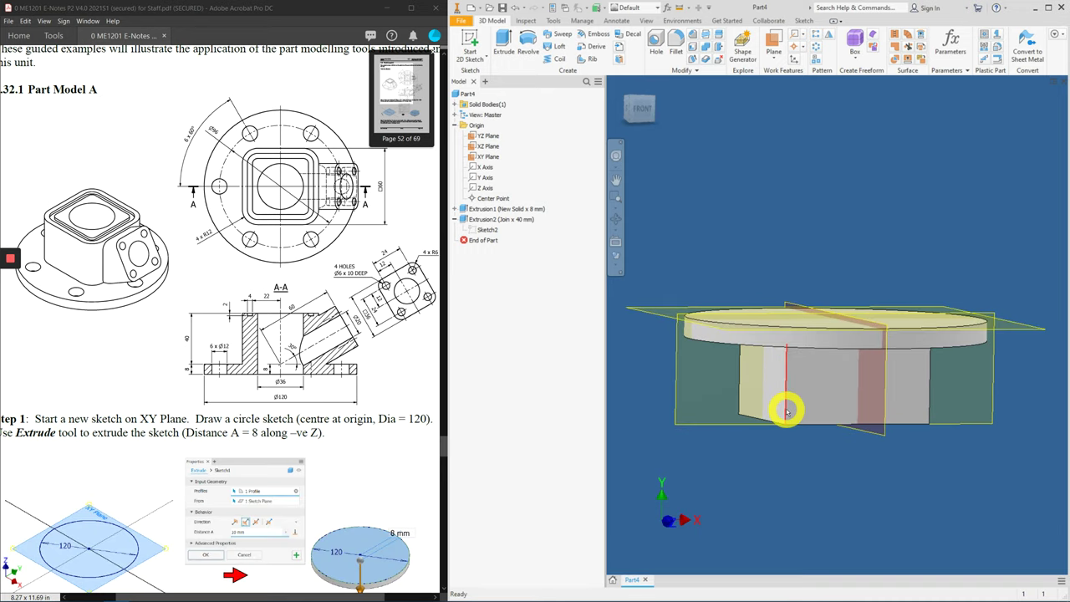
left_click(778, 321)
left_click(772, 314)
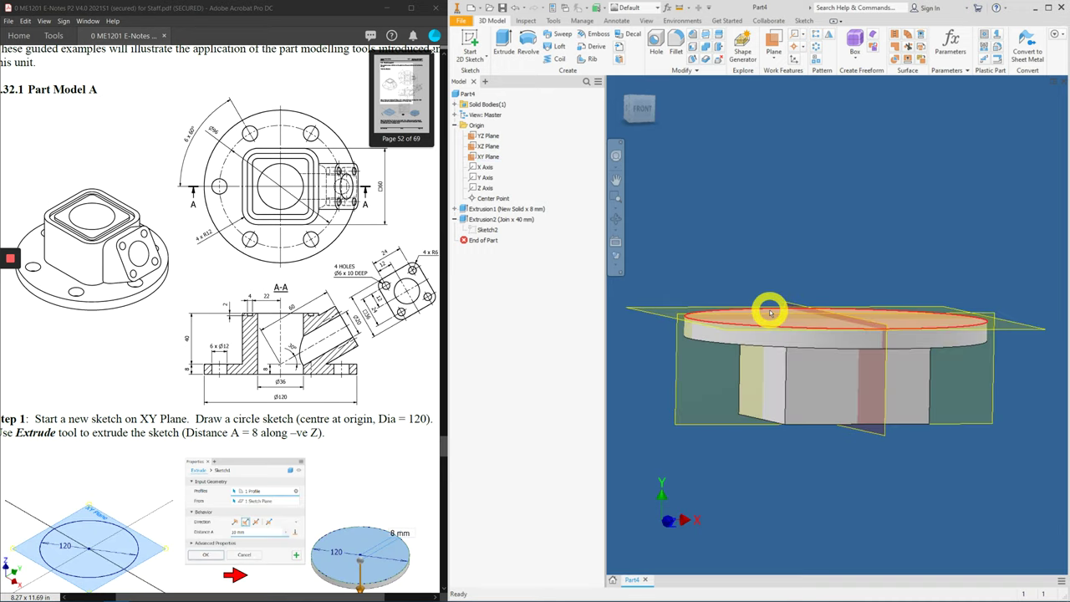
left_click(770, 313)
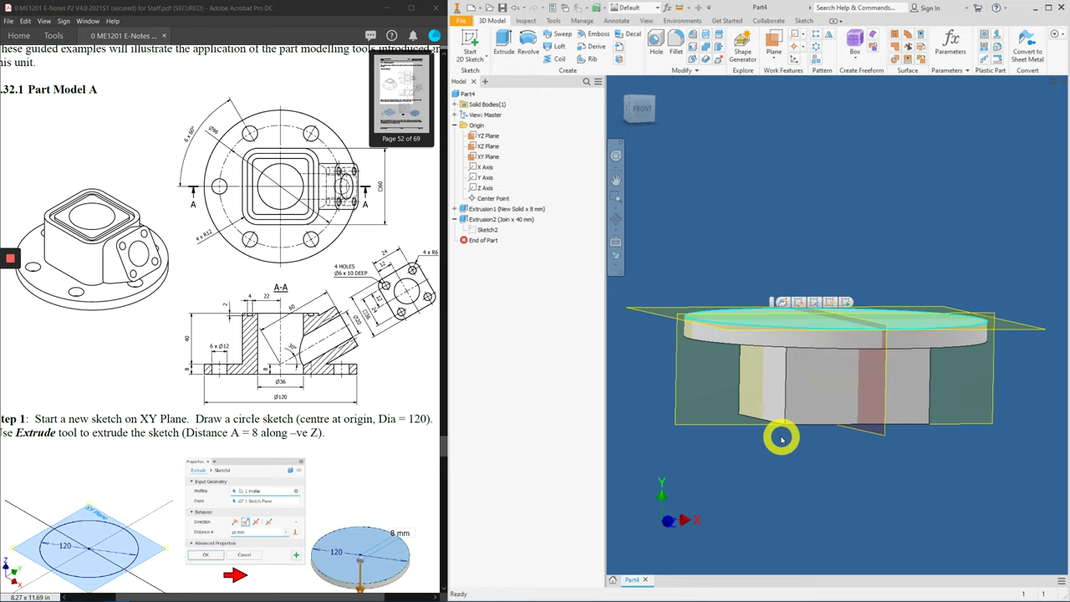
middle_click_drag(786, 439, 797, 375, "shift")
left_click(826, 195)
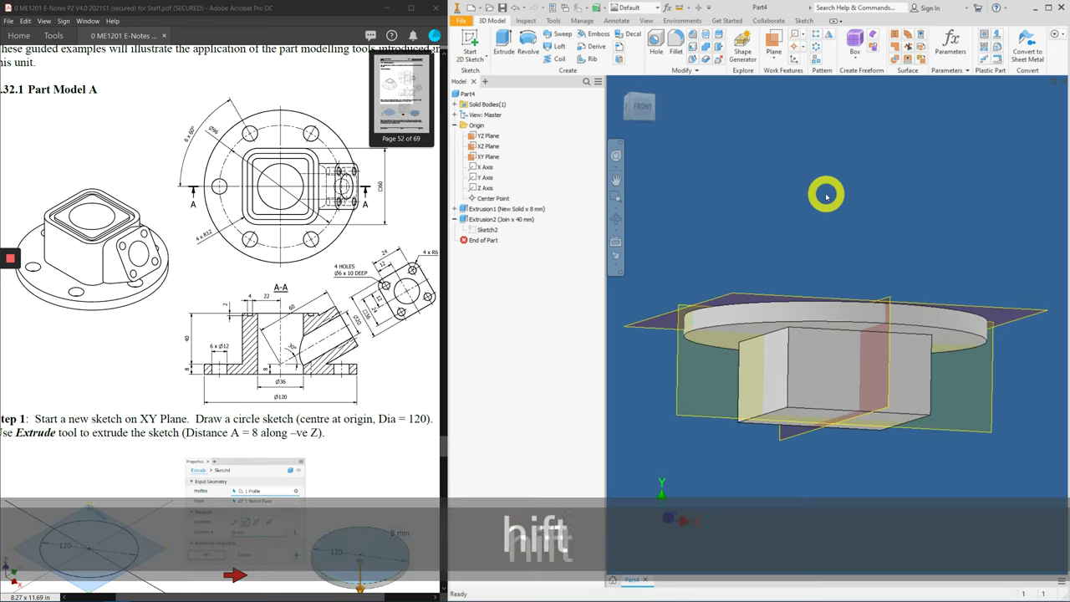
key("m")
left_click_drag(215, 87, 862, 113)
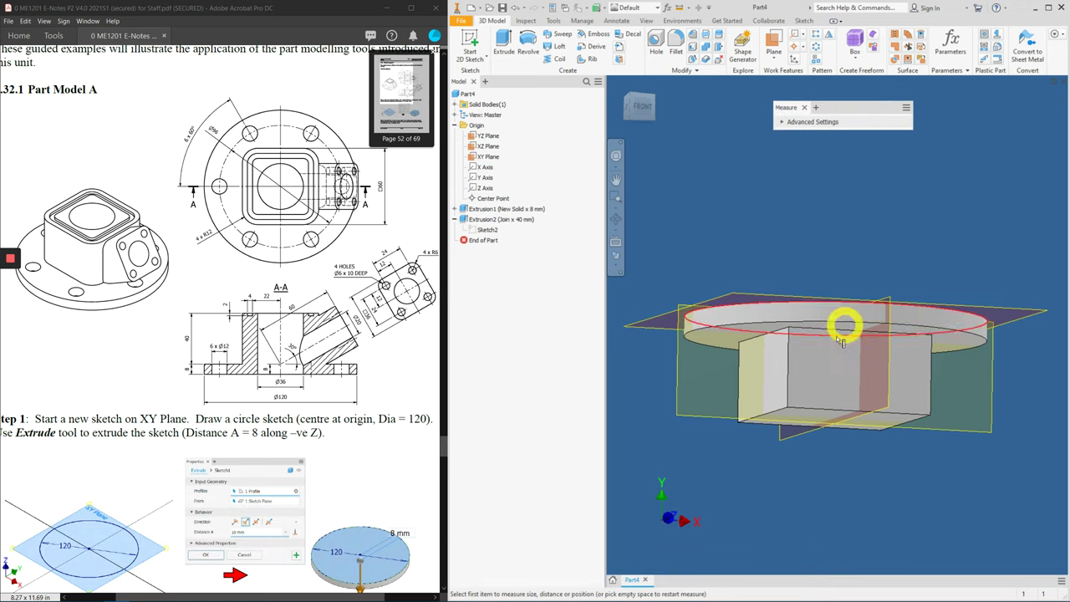
left_click(788, 362)
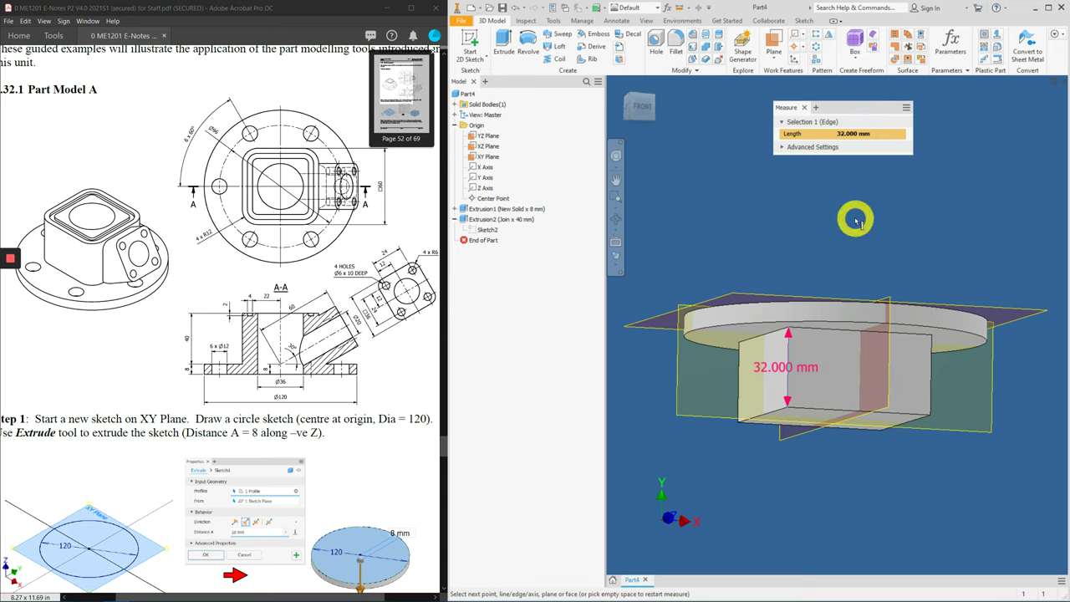
key("Escape")
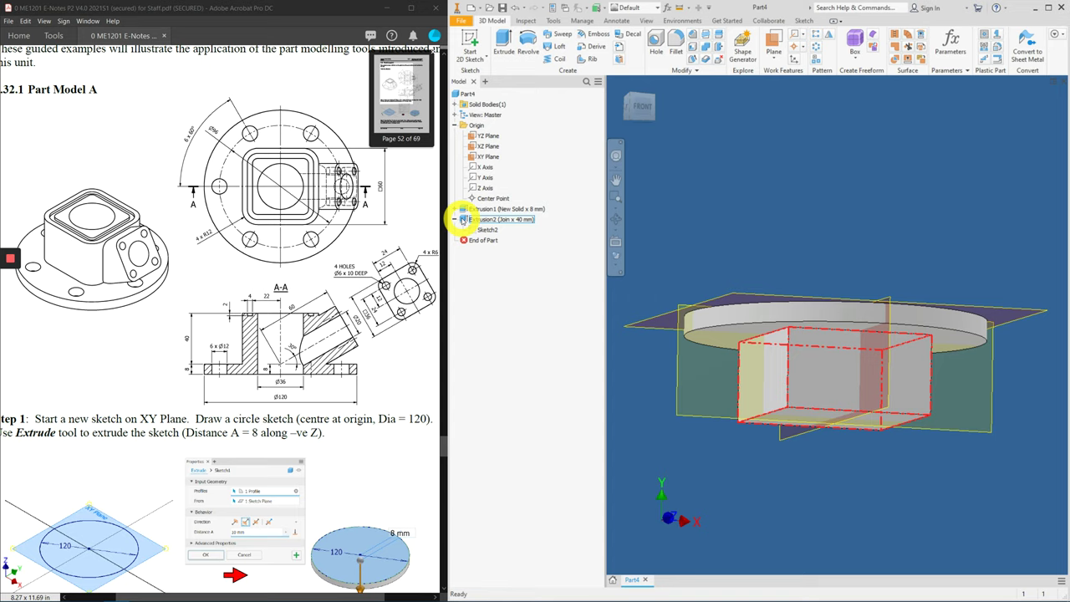
Edit the square block's 40 mm extrusion to use the flipped direction so it rises above the disc.
double_click(463, 219)
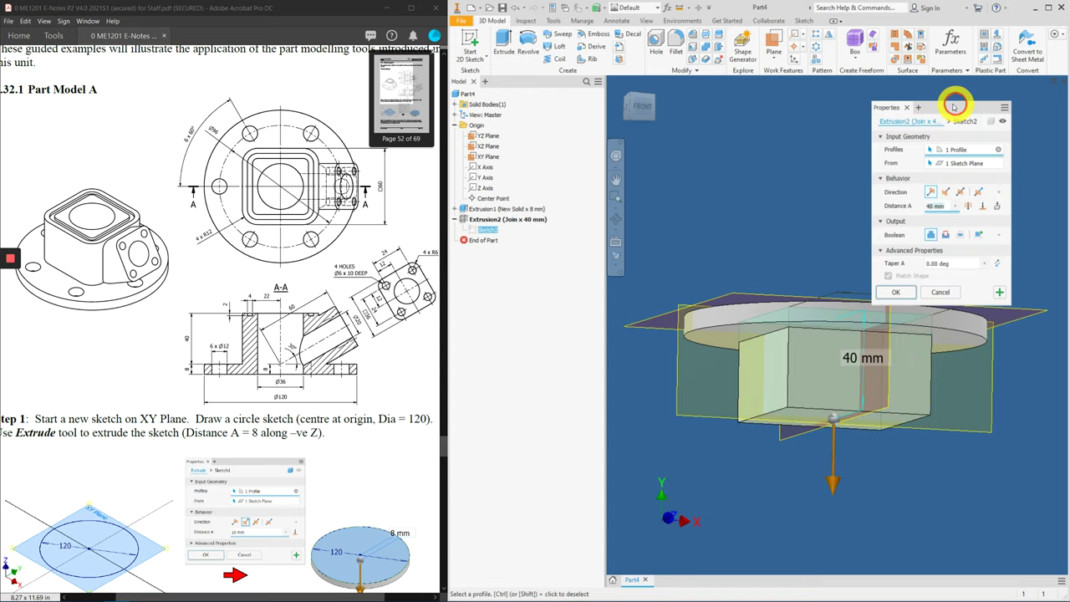
left_click_drag(953, 106, 822, 118)
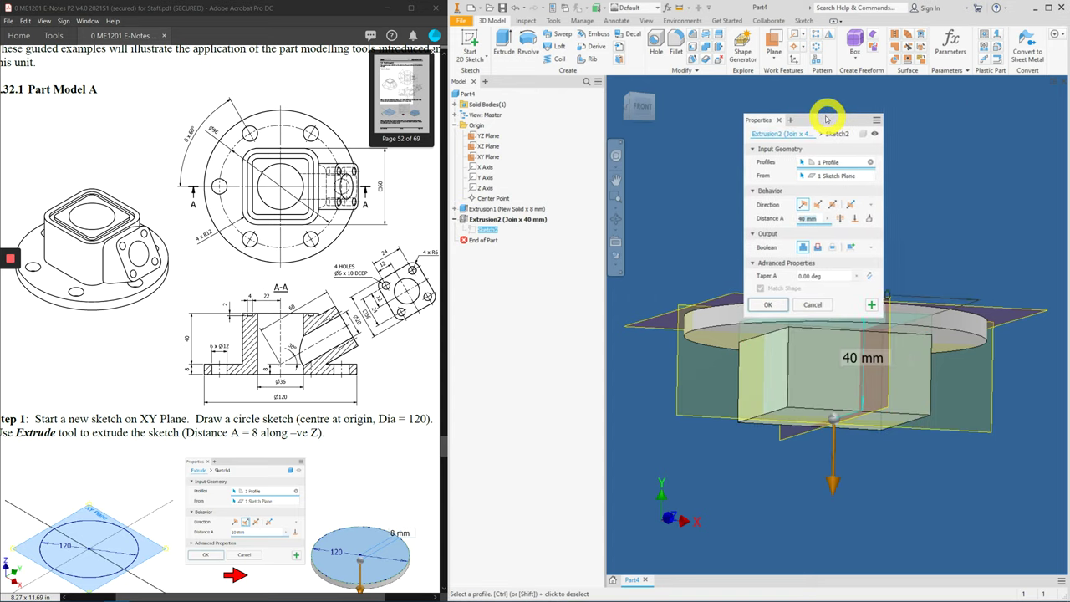
left_click(815, 205)
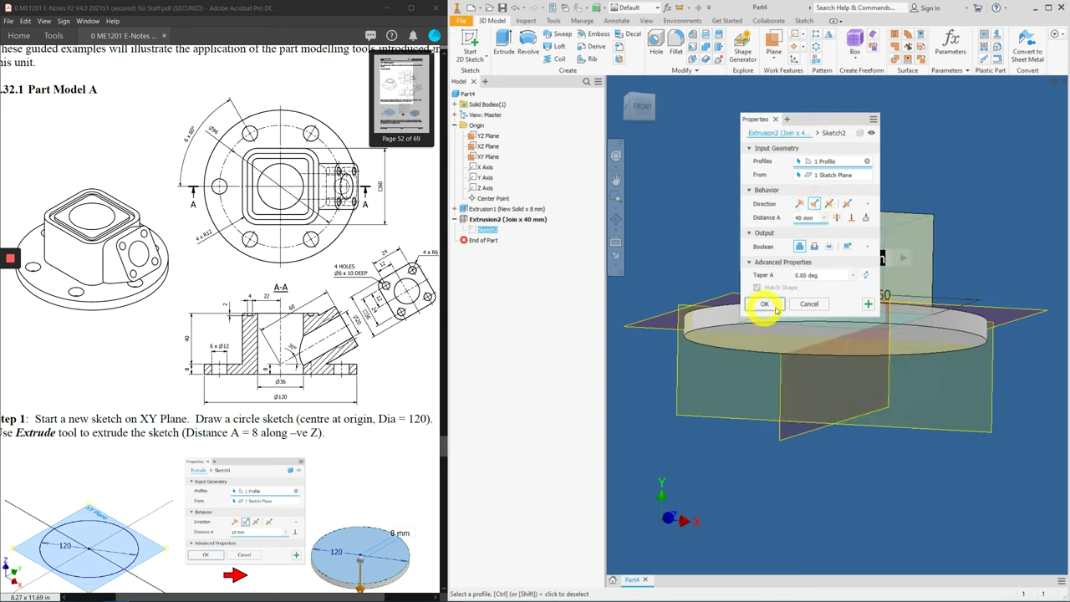
middle_click_drag(939, 346, 927, 393, "shift")
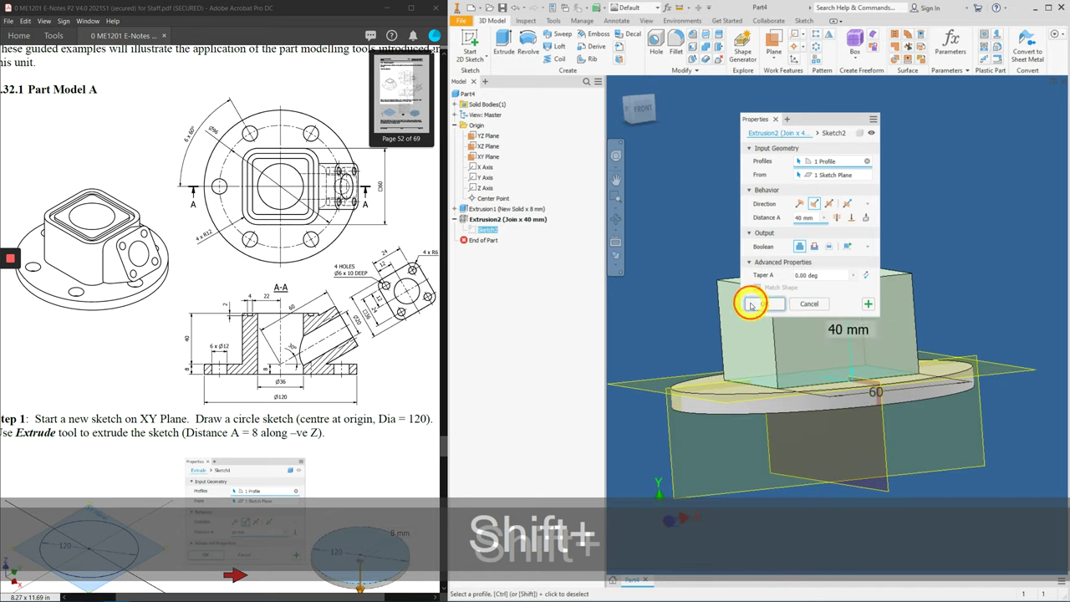
left_click(750, 305)
Create a work axis at the intersection of the YZ and XZ origin planes.
middle_click_drag(772, 262, 641, 401, "shift")
middle_click_drag(658, 358, 955, 348, "shift")
middle_click_drag(733, 387, 658, 363, "shift")
middle_click_drag(972, 303, 908, 387, "shift")
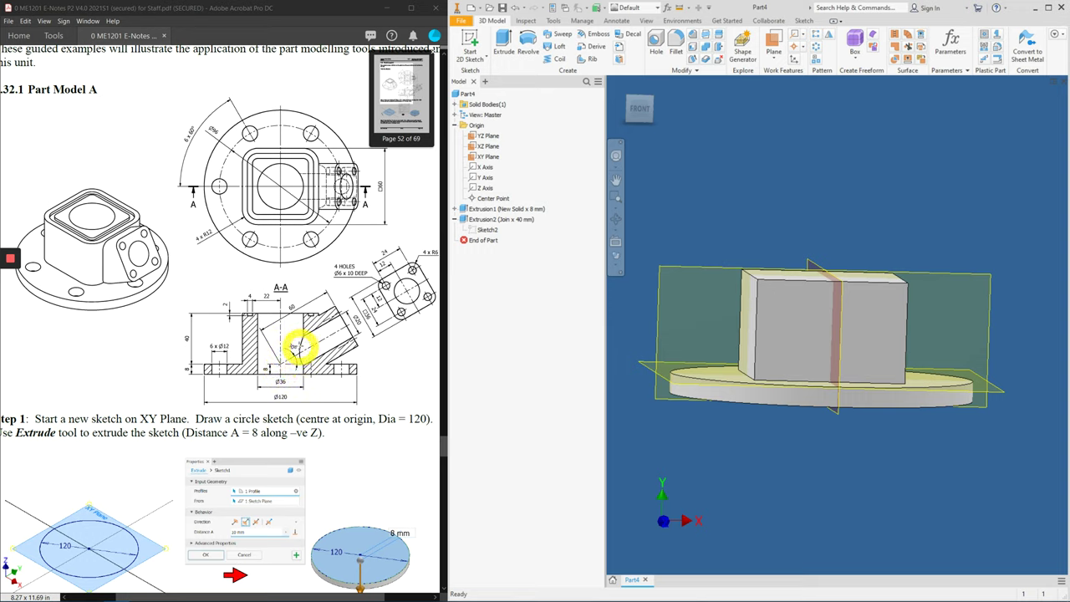
middle_click_drag(866, 449, 800, 402, "shift")
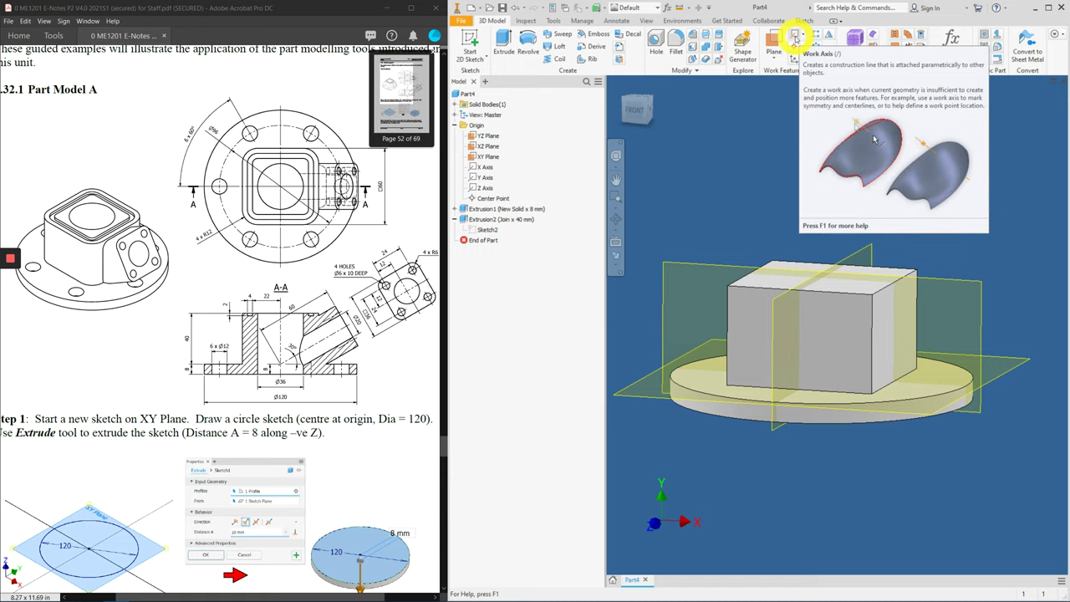
left_click(793, 34)
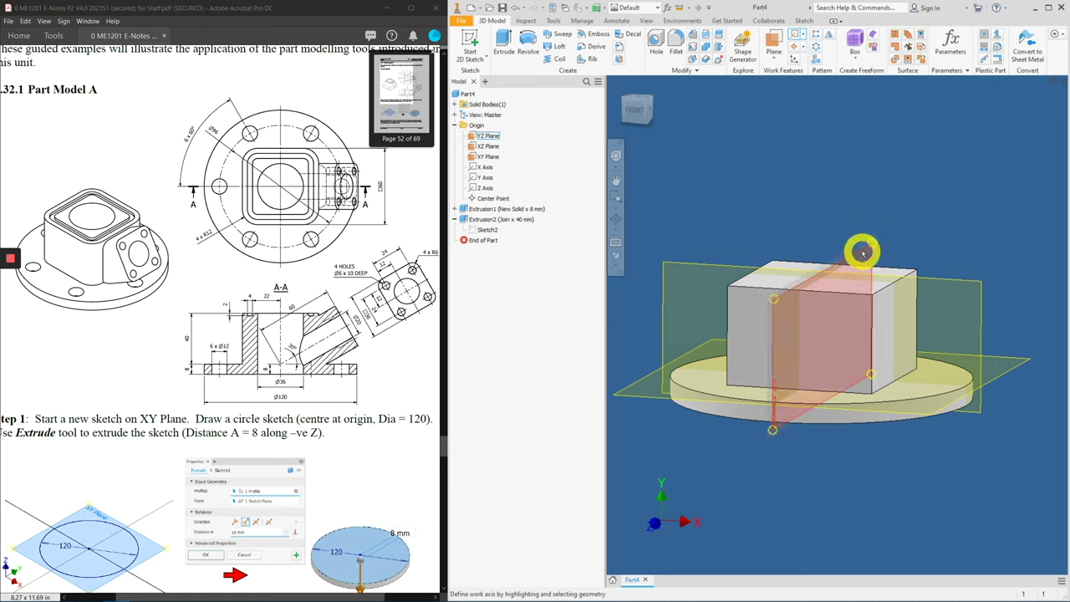
left_click(862, 253)
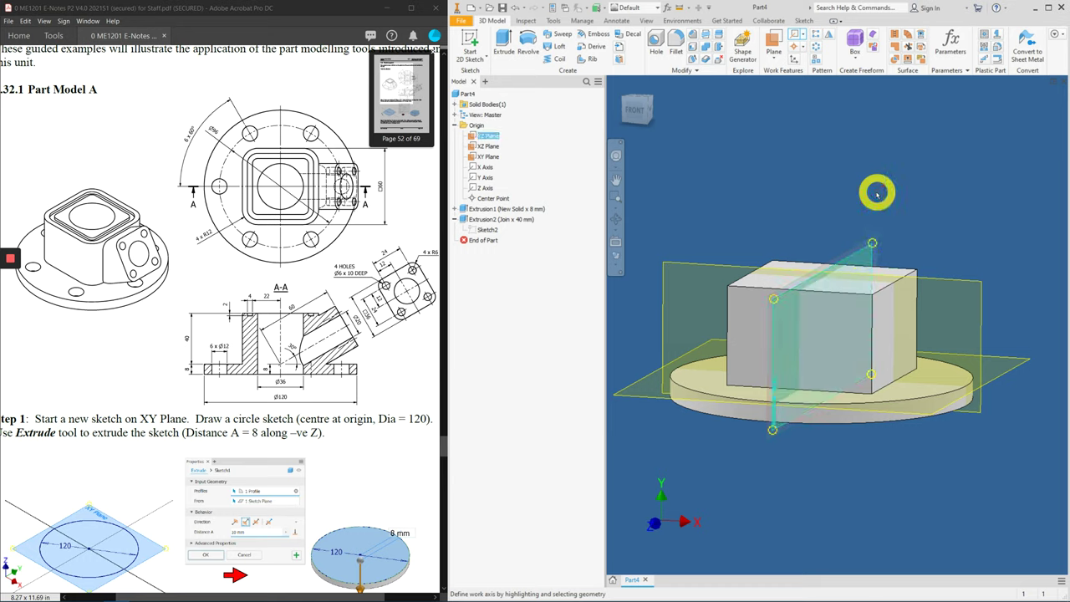
left_click(951, 403)
Examine the work axis and the disc's upper face as references for an angled work plane.
scroll(824, 470, "up", 4)
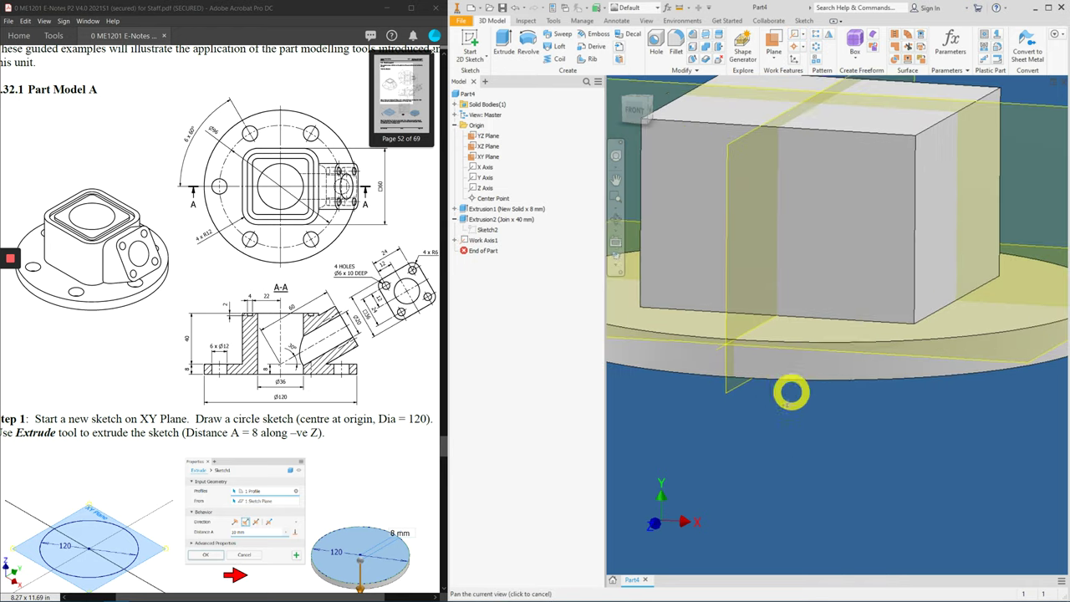
left_click(732, 393)
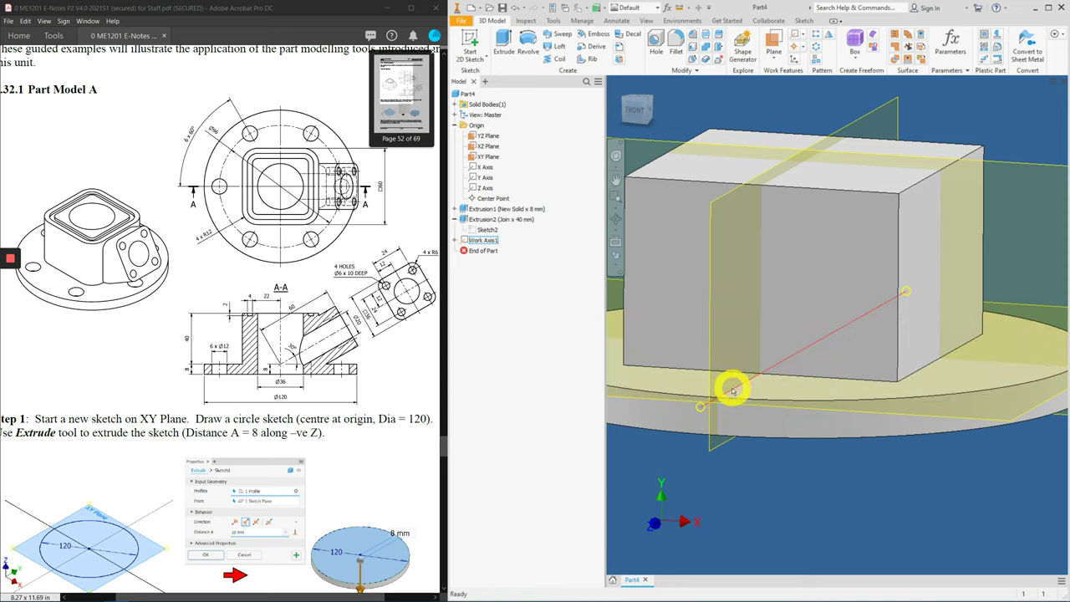
left_click(738, 387)
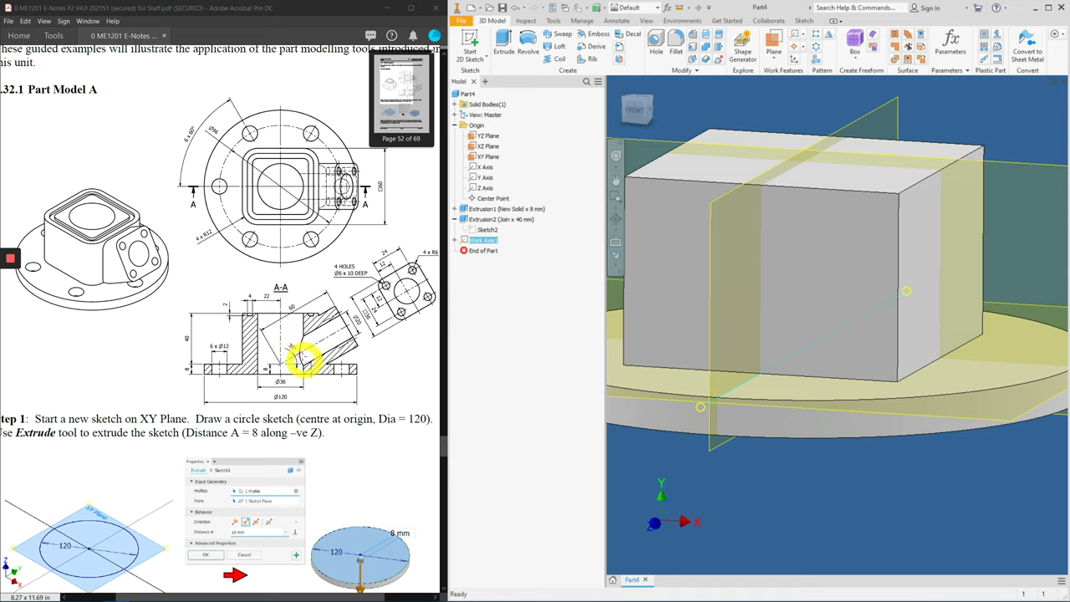
left_click(1029, 359)
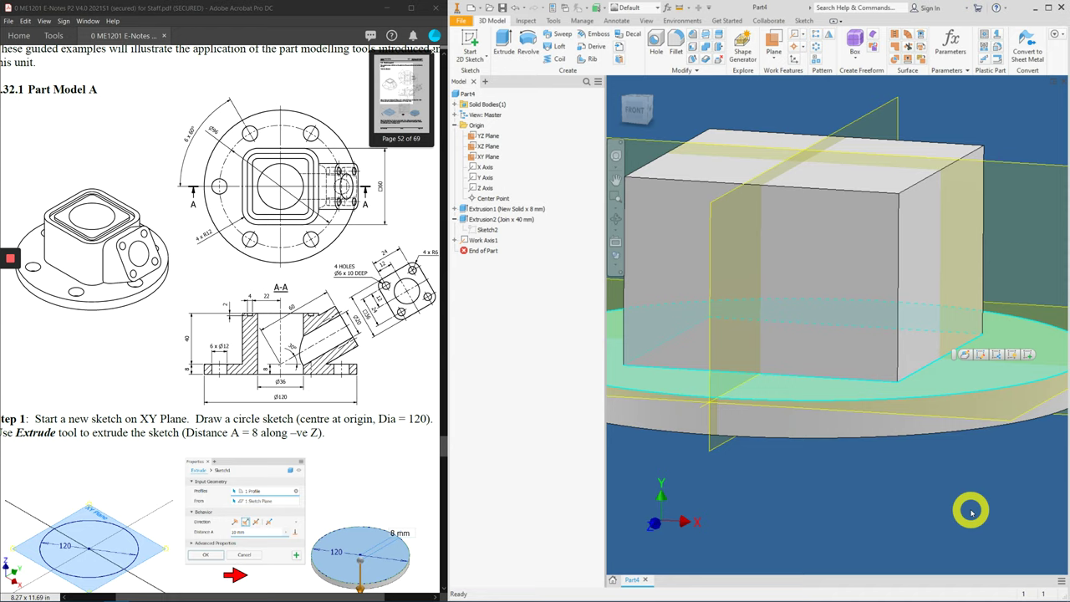
left_click(731, 392, "ctrl")
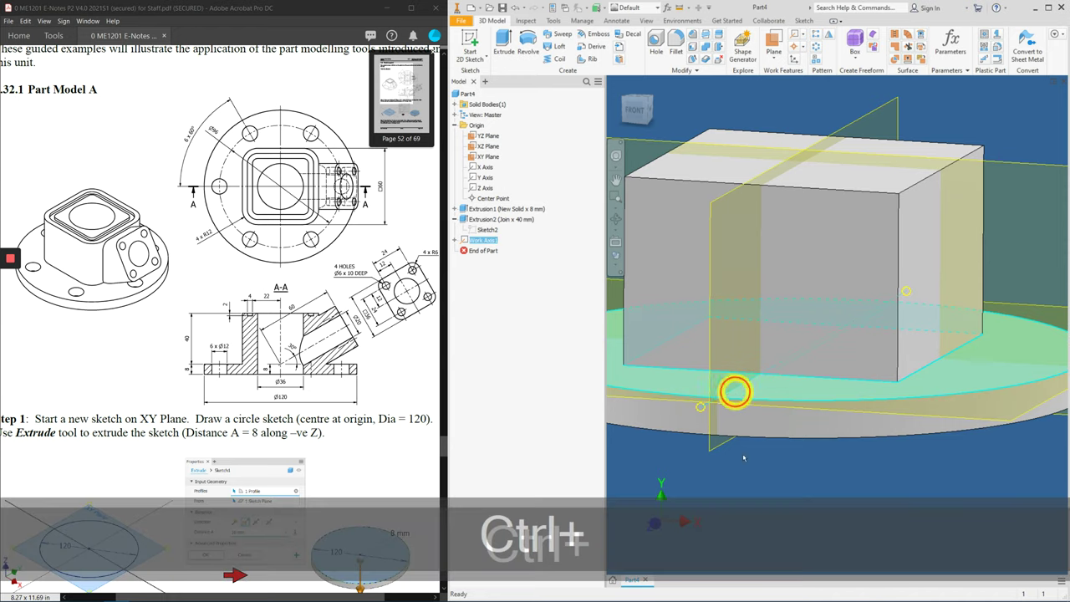
scroll(752, 435, "down", 2)
scroll(794, 414, "down", 1)
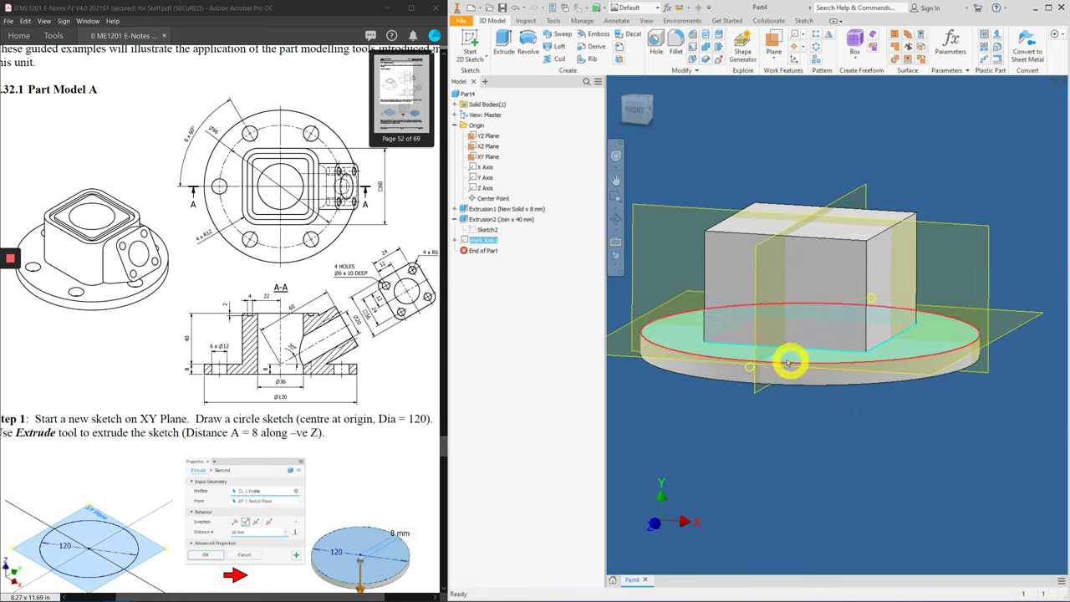
left_click(936, 171)
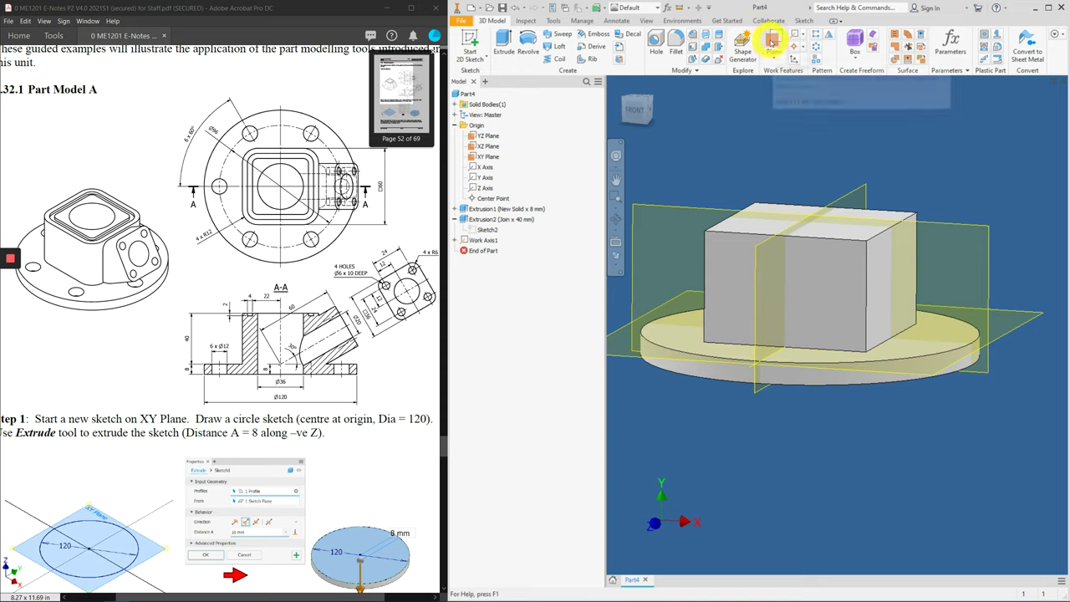
Create a work plane through the work axis at 30 degrees to the disc's upper face.
left_click(771, 39)
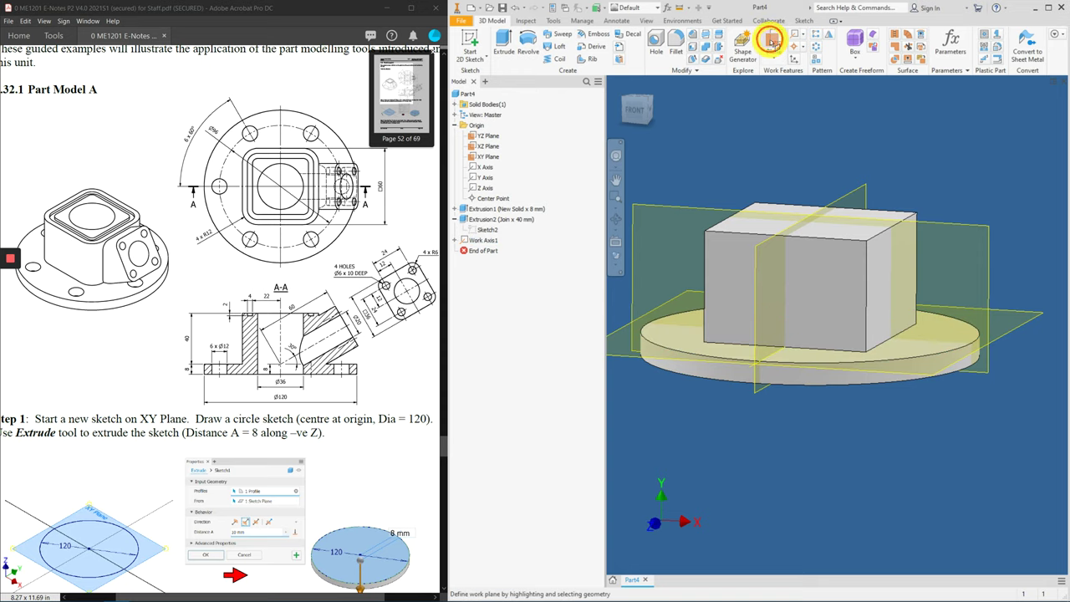
left_click(768, 359)
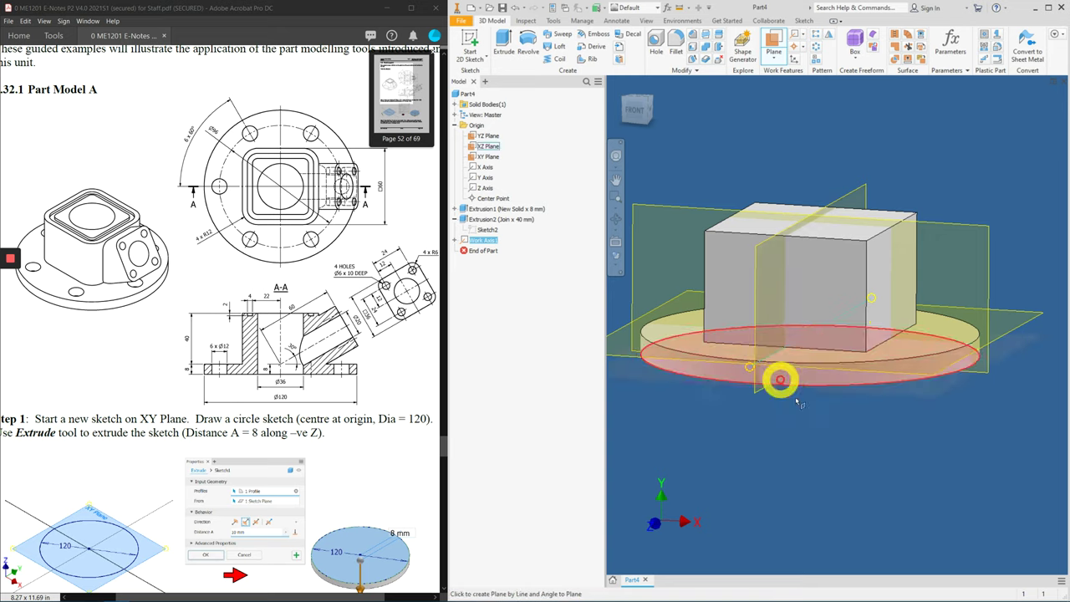
left_click(942, 352)
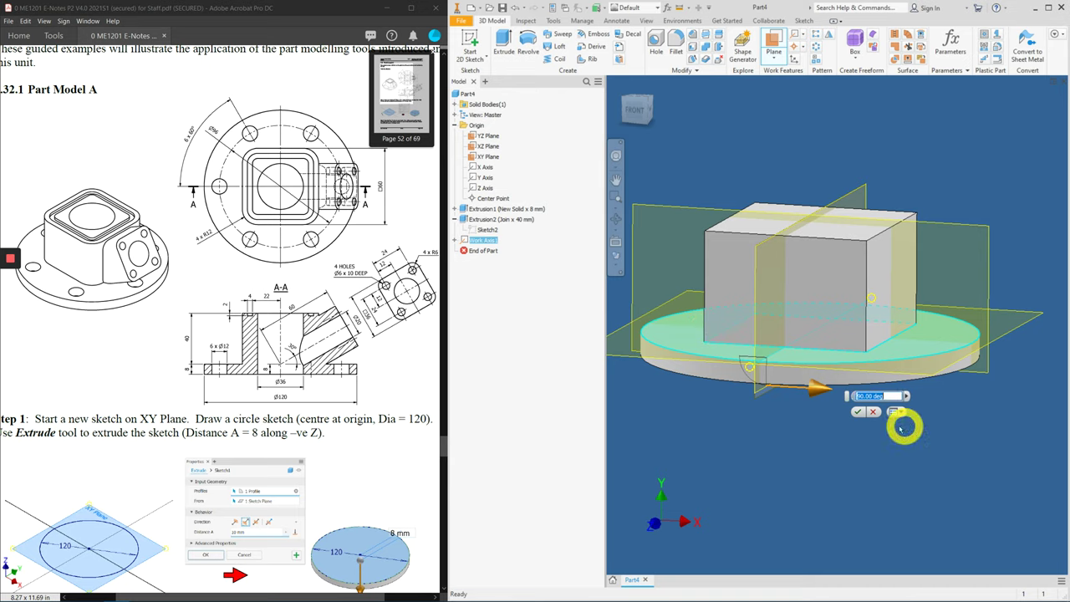
type("30")
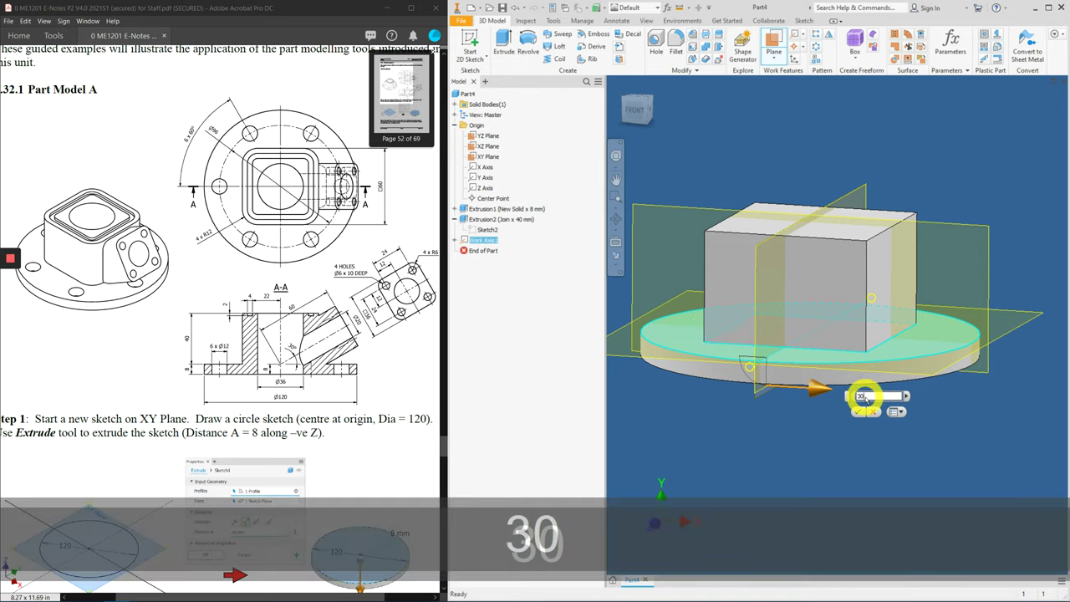
middle_click_drag(745, 432, 643, 487, "shift")
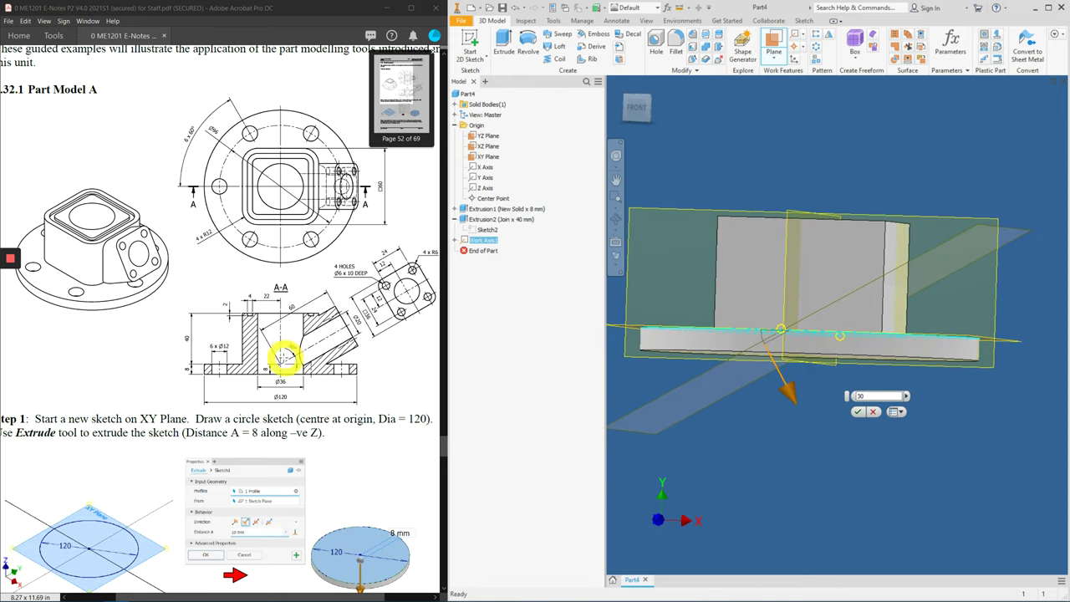
left_click(861, 412)
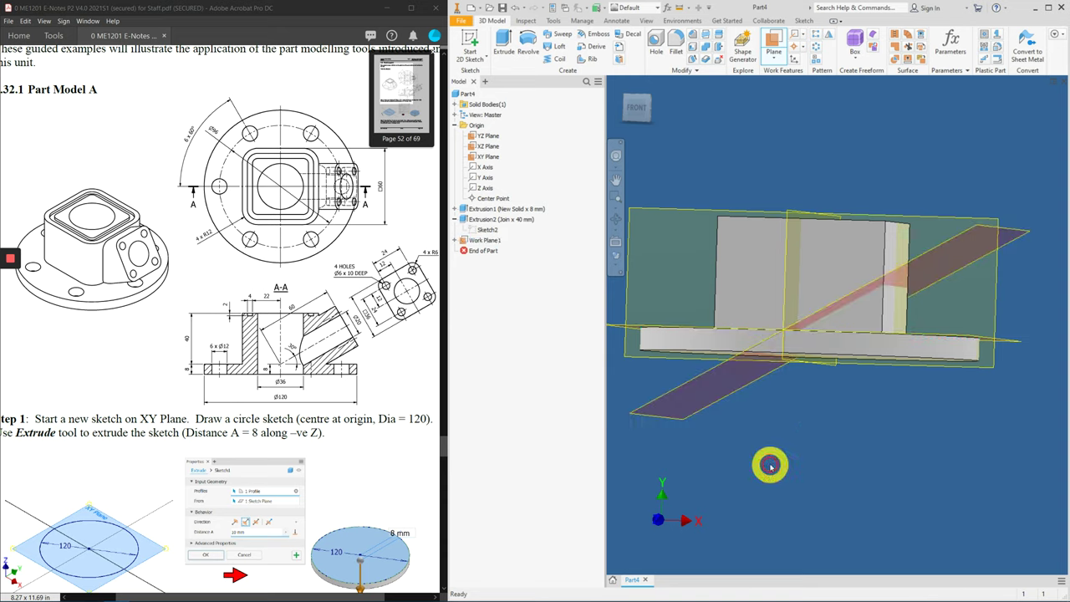
middle_click_drag(755, 410, 757, 419, "shift")
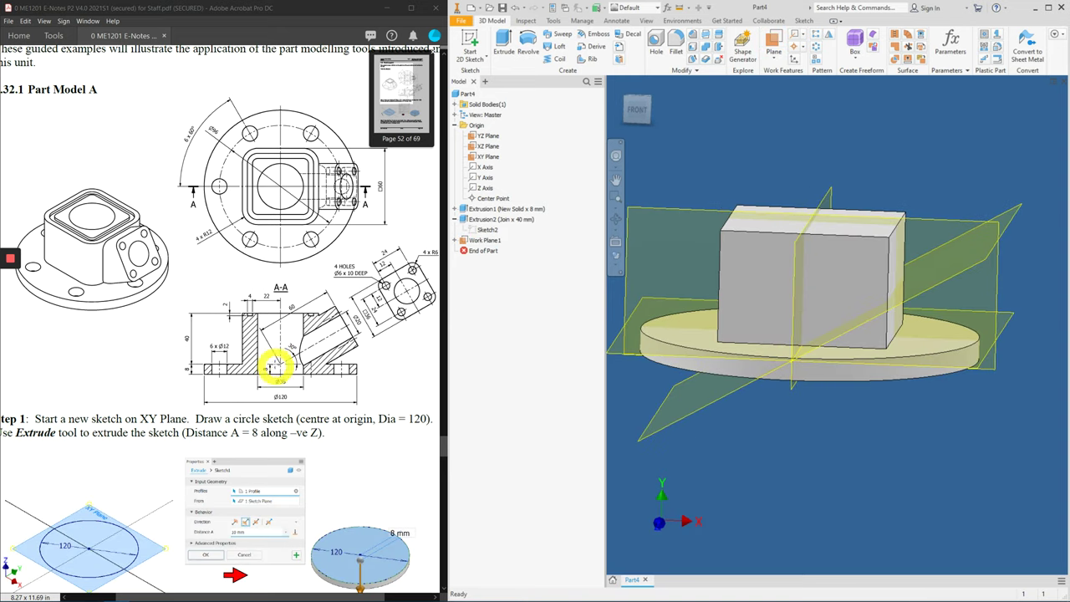
Create a second work plane through the work axis at 90 degrees to the 30-degree inclined plane.
middle_click_drag(626, 287, 1009, 302, "shift")
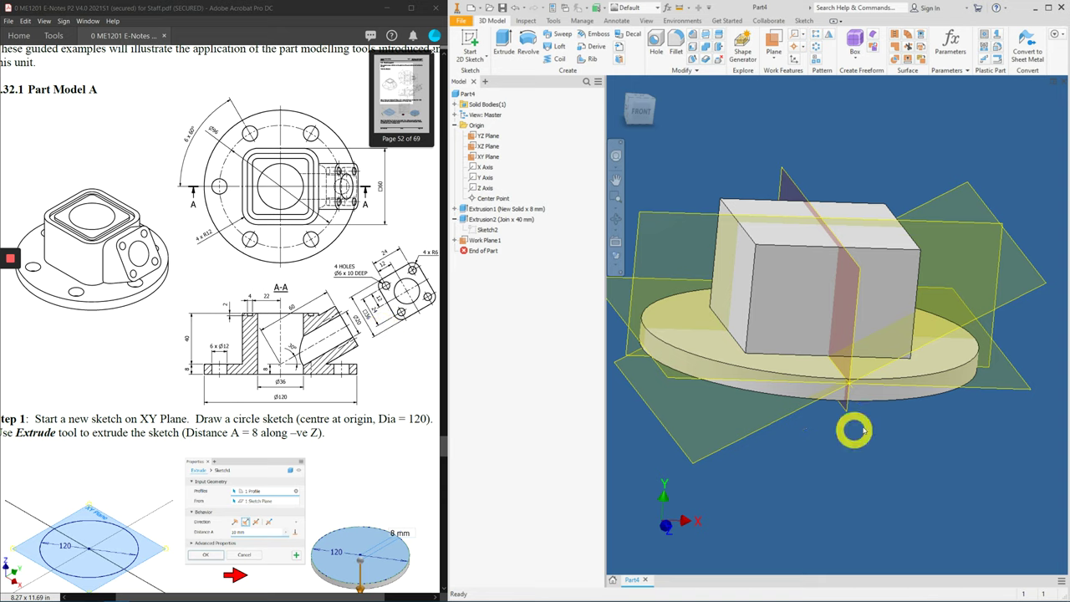
middle_click_drag(885, 413, 731, 160, "shift")
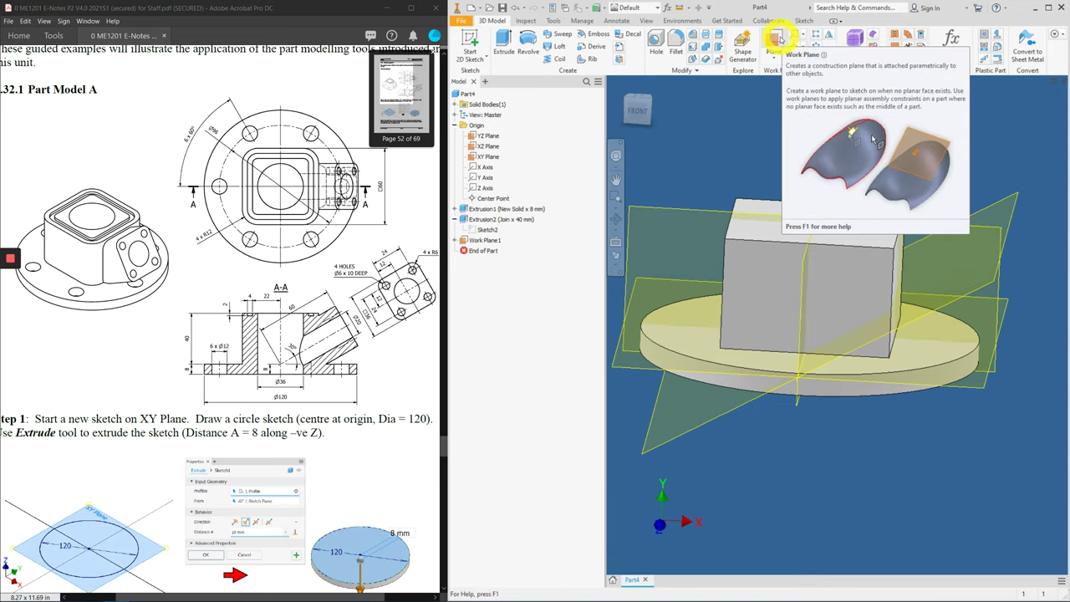
left_click(778, 37)
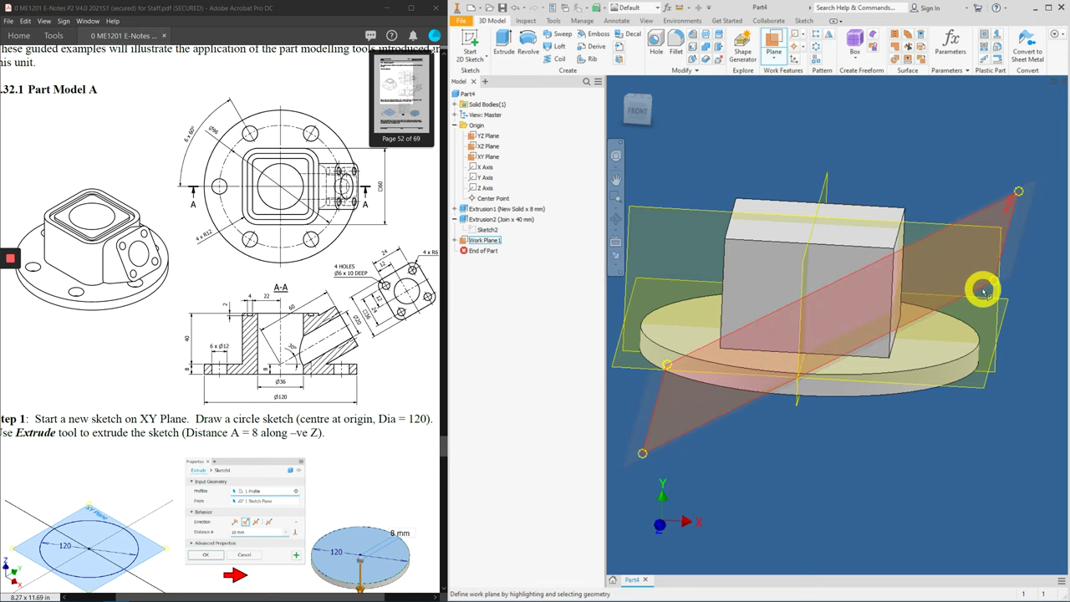
left_click(985, 291)
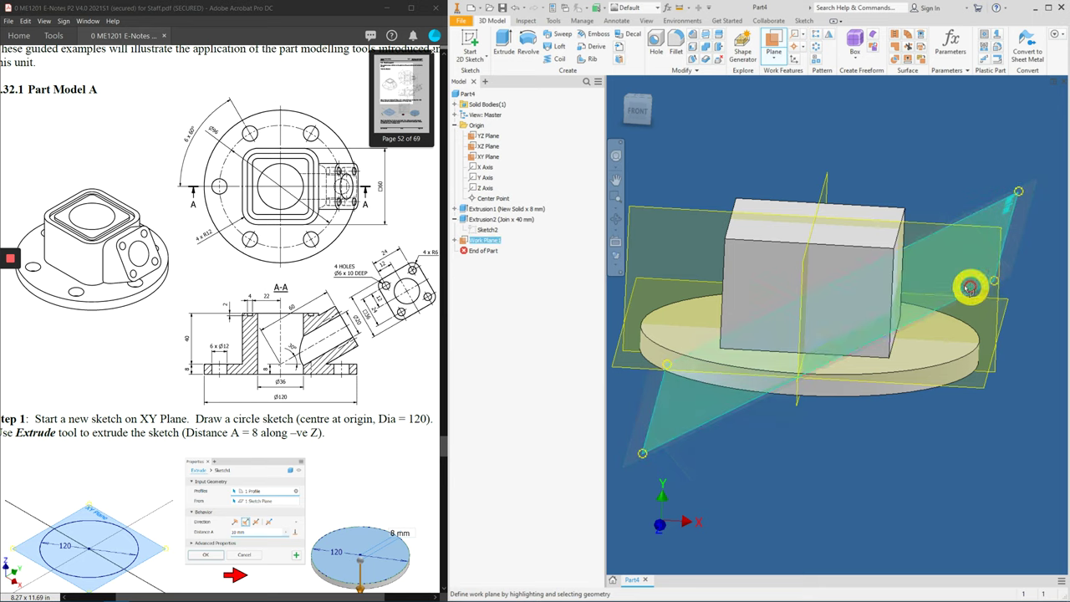
left_click(818, 381)
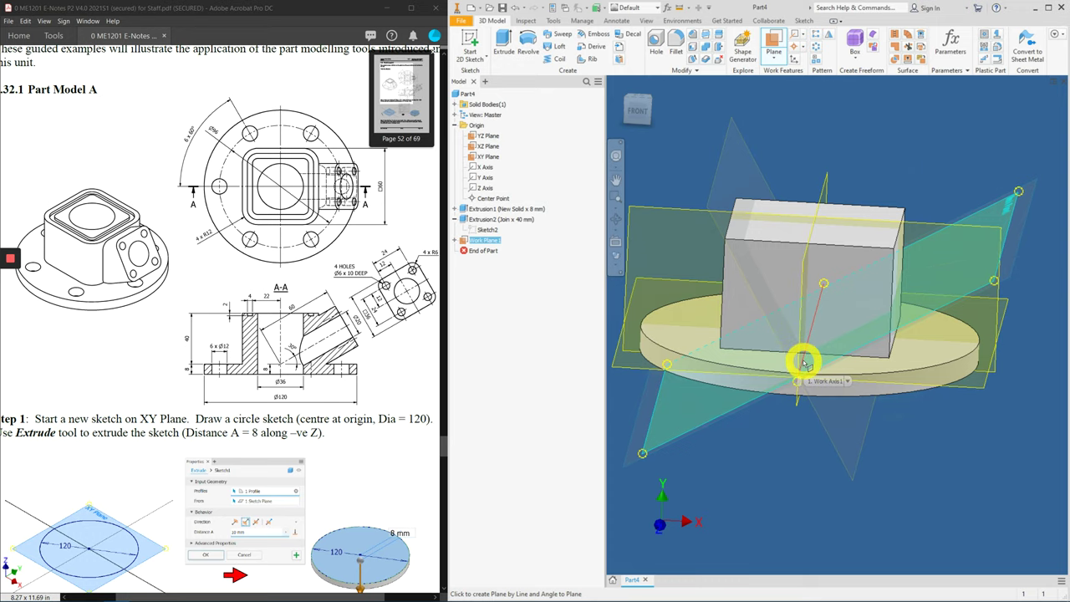
middle_click_drag(789, 485, 800, 318, "shift")
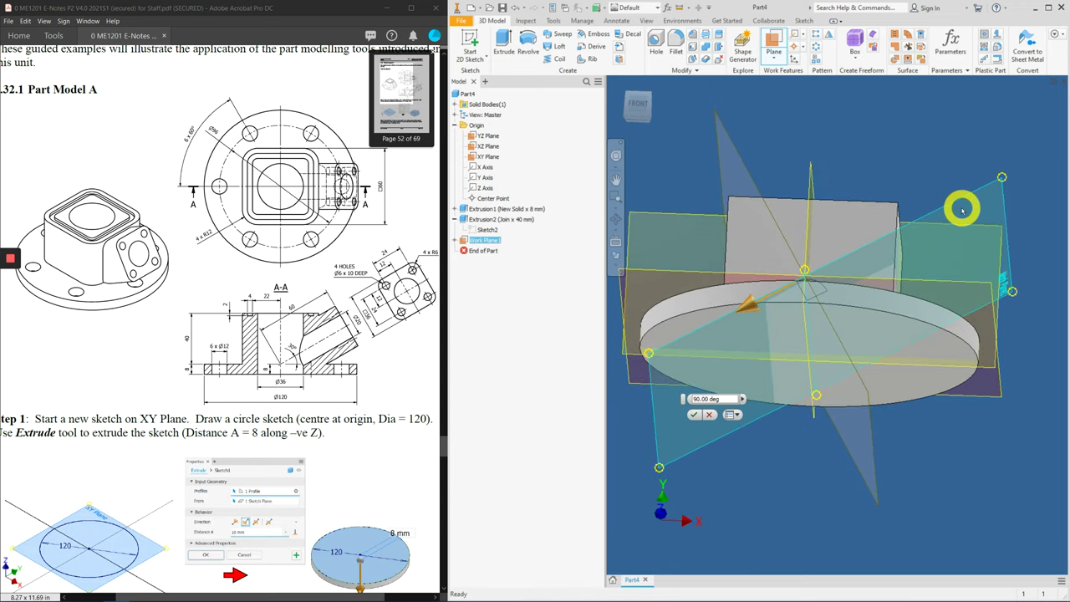
left_click(696, 399)
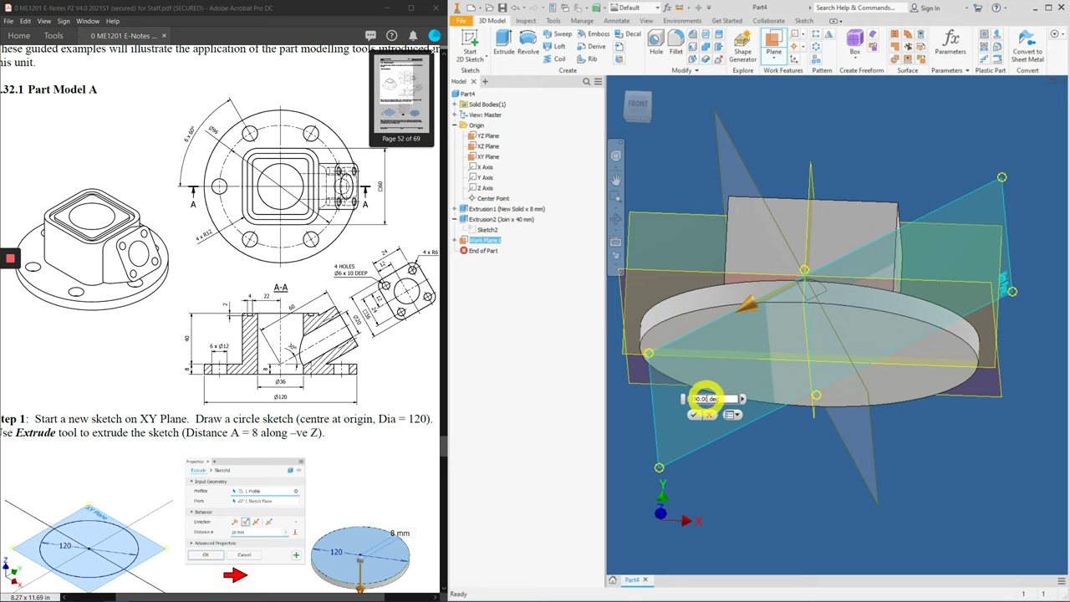
left_click(693, 415)
Start a sketch on the work plane perpendicular to the 30-degree plane and slice the model graphics at it.
middle_click_drag(870, 351, 752, 259, "shift")
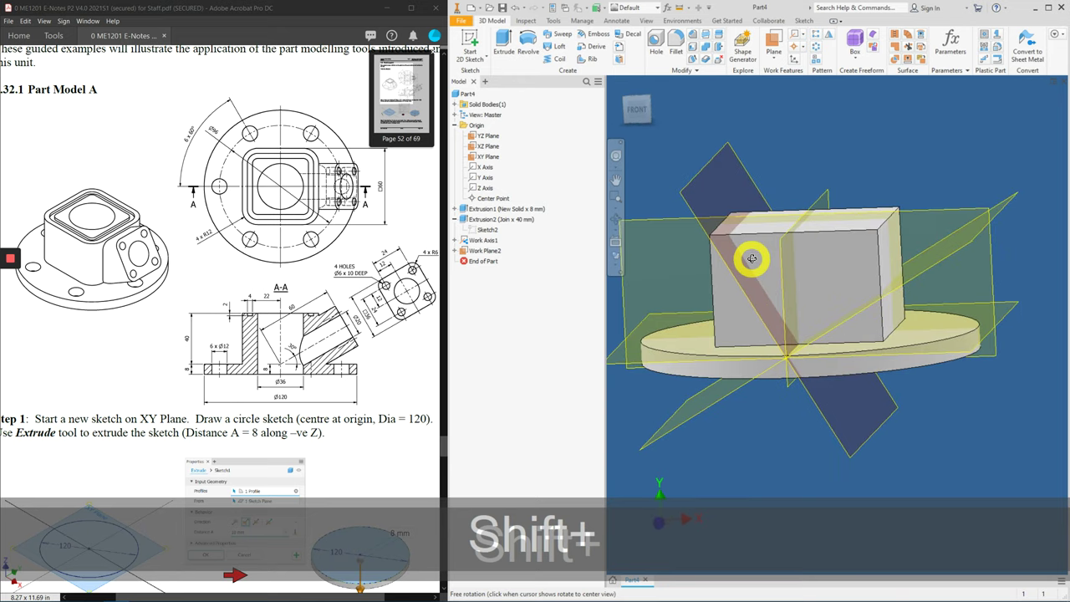
middle_click_drag(751, 259, 738, 141, "shift")
left_click(738, 148)
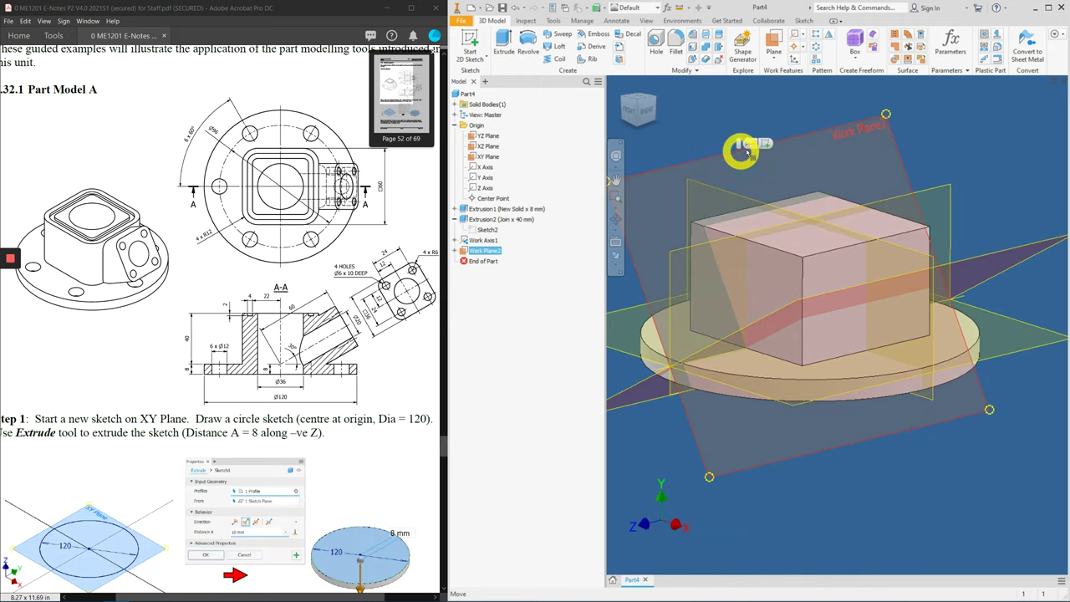
left_click(769, 148)
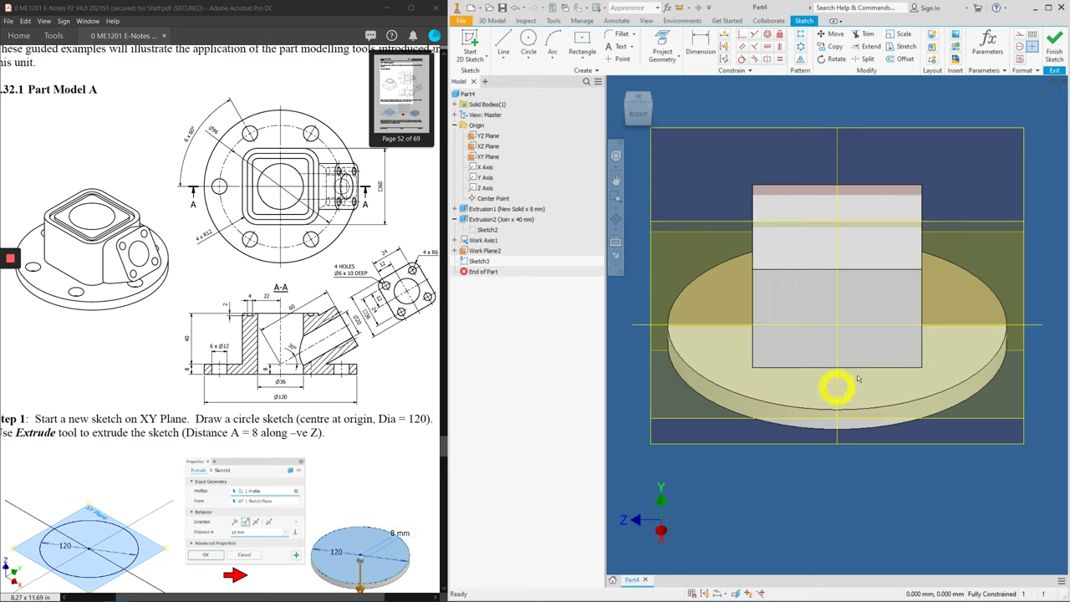
key("F7")
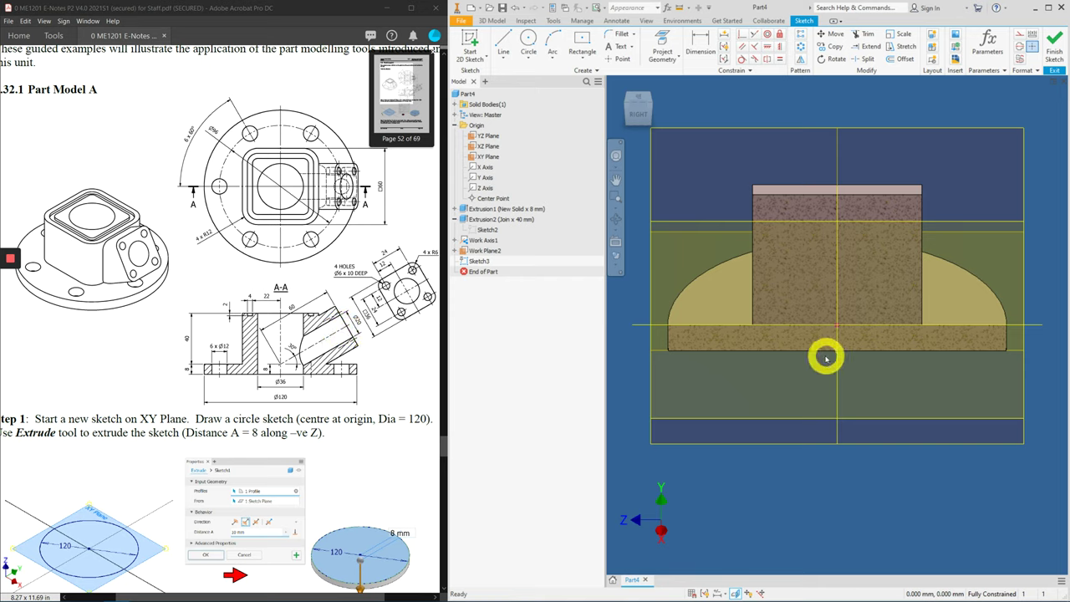
Examine the sliced model around the inclined sketch plane and end with the view square to that plane.
middle_click_drag(824, 355, 839, 348, "shift")
middle_click_drag(861, 446, 615, 121, "shift")
middle_click_drag(843, 377, 645, 123, "shift")
left_click(641, 108)
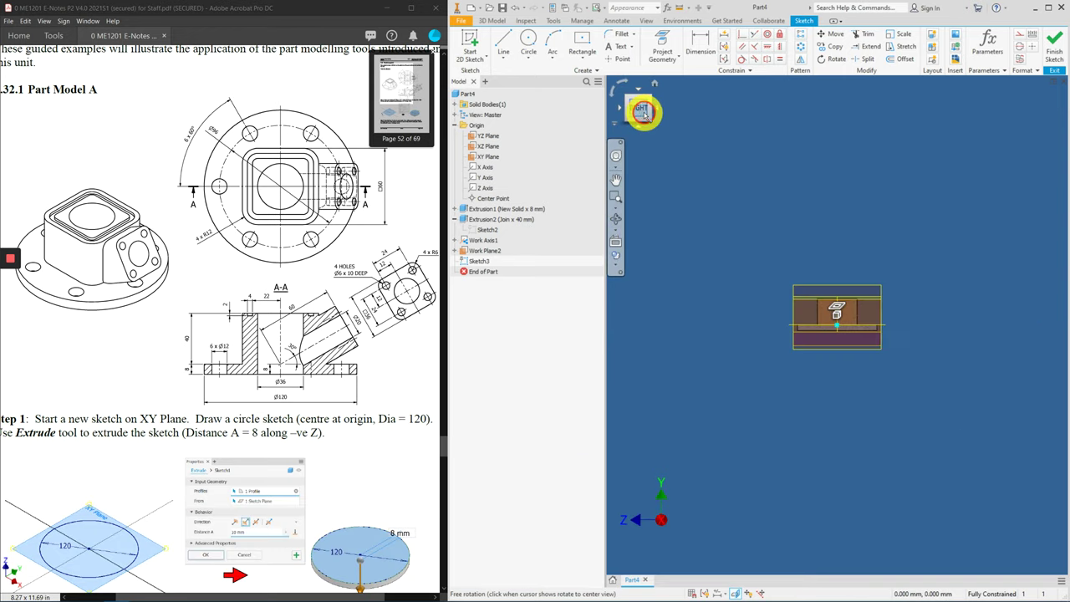
scroll(856, 337, "up", 5)
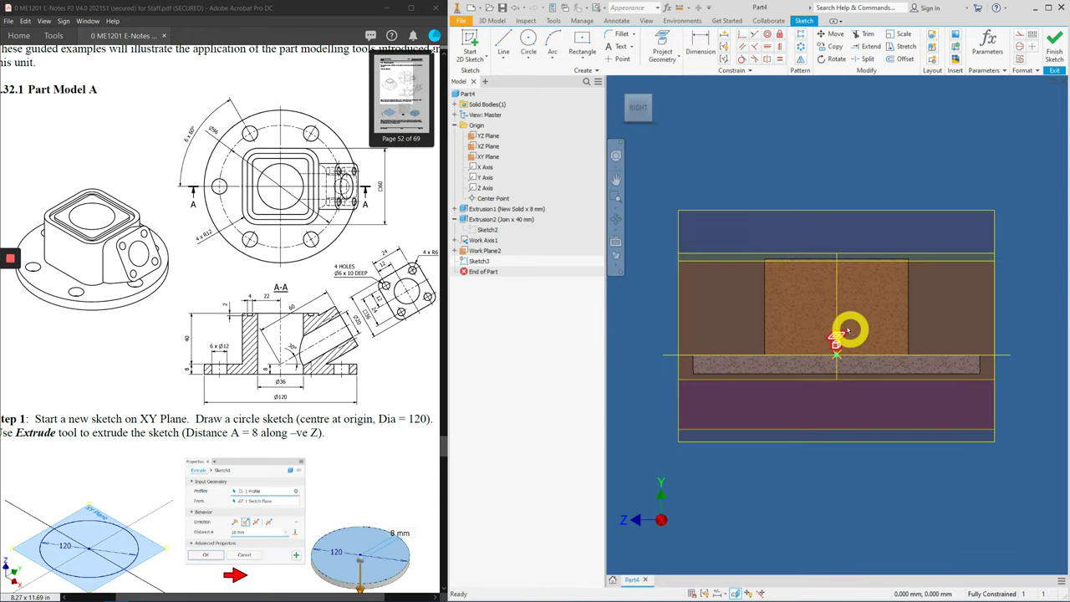
mouse_move(855, 232)
middle_mouse_down("shift")
mouse_move(831, 229)
mouse_move(841, 231)
middle_mouse_up("shift")
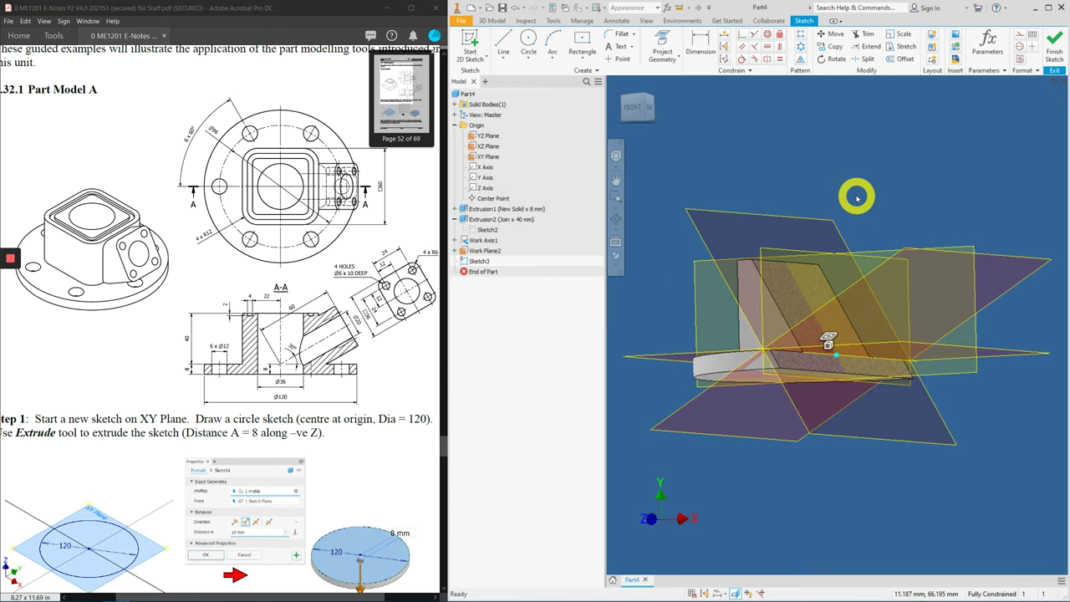
key("Page_Up")
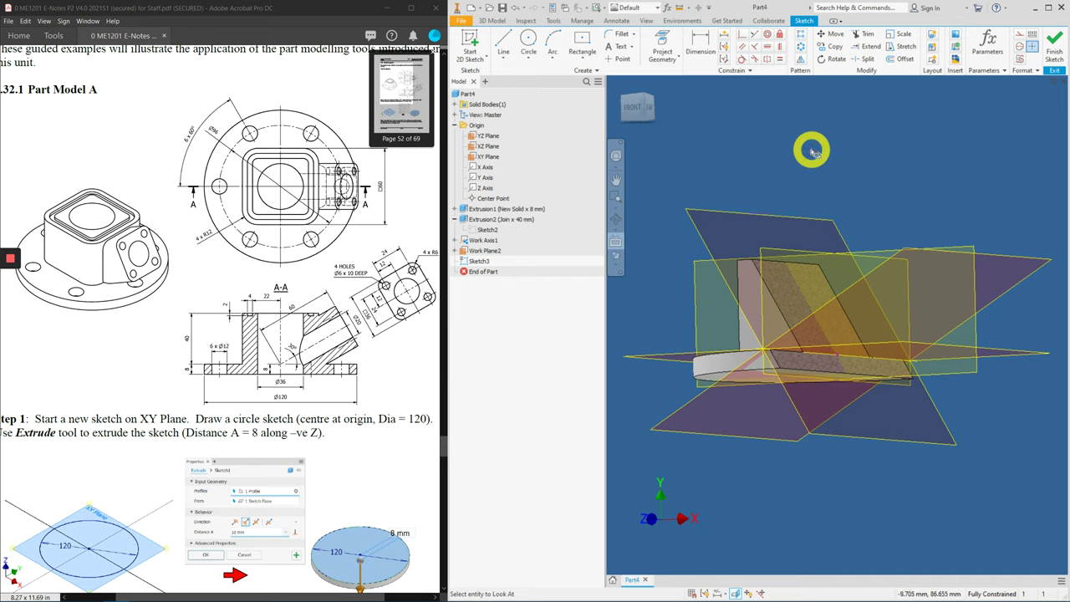
key("Escape")
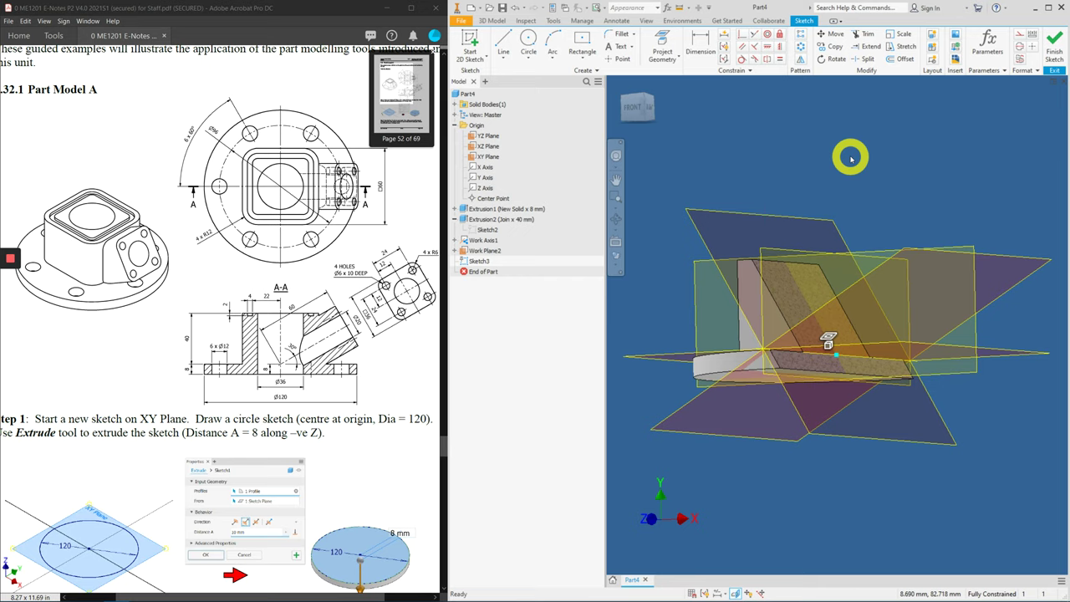
key("Page_Up")
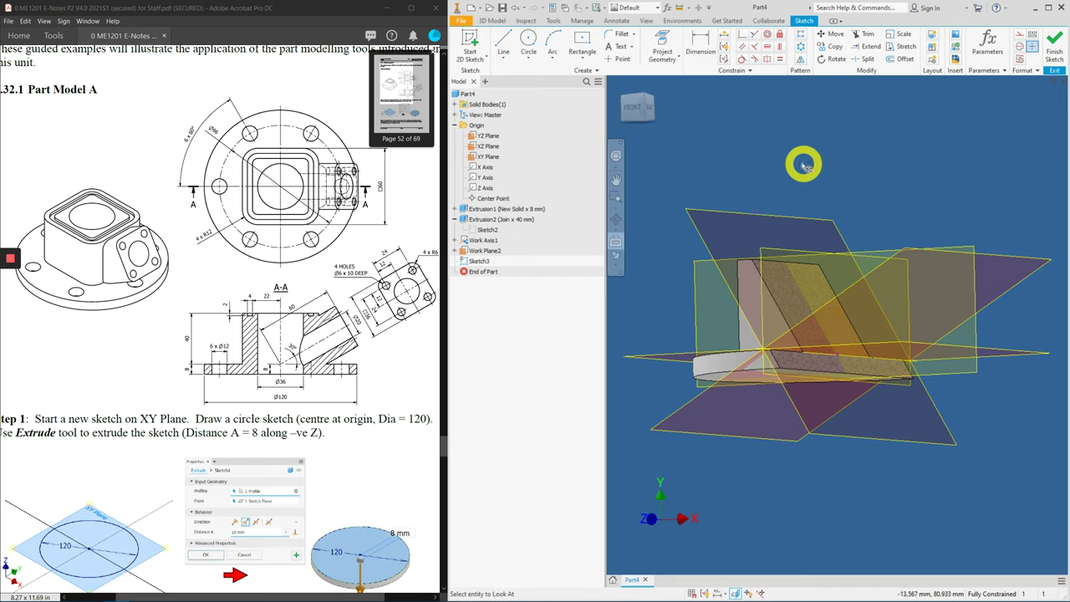
left_click(698, 221)
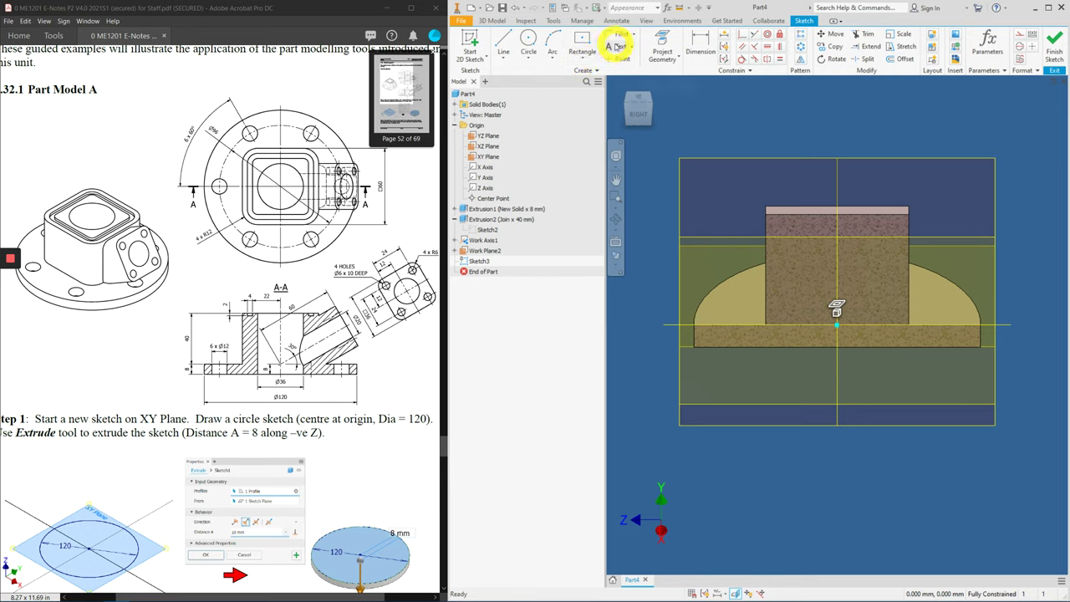
Draw a two-point center rectangle centred on the sketch origin and constrain its adjacent sides to be equal.
left_click(583, 48)
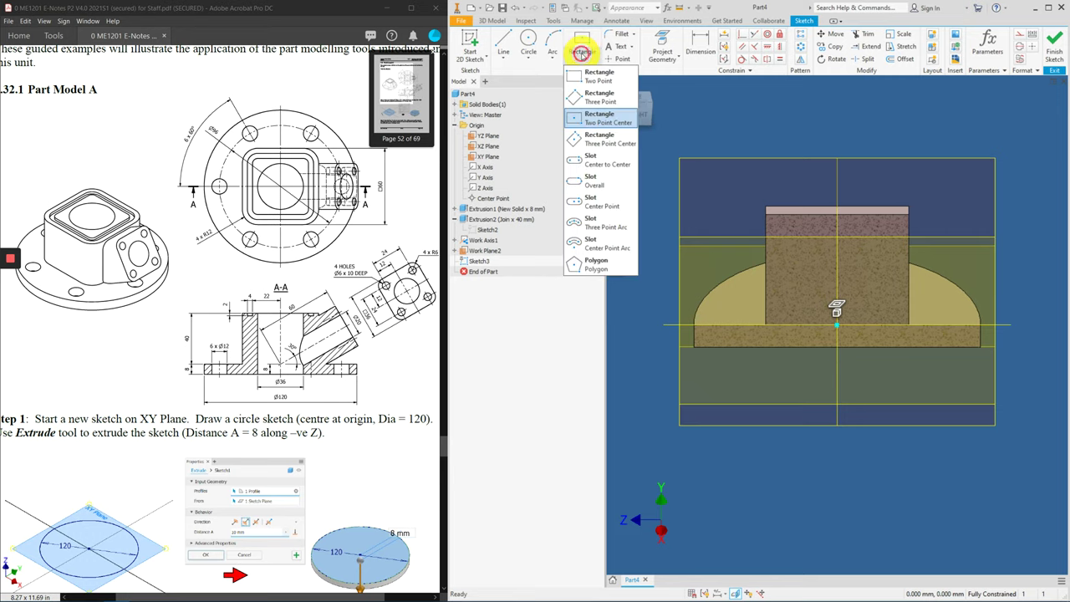
left_click(621, 123)
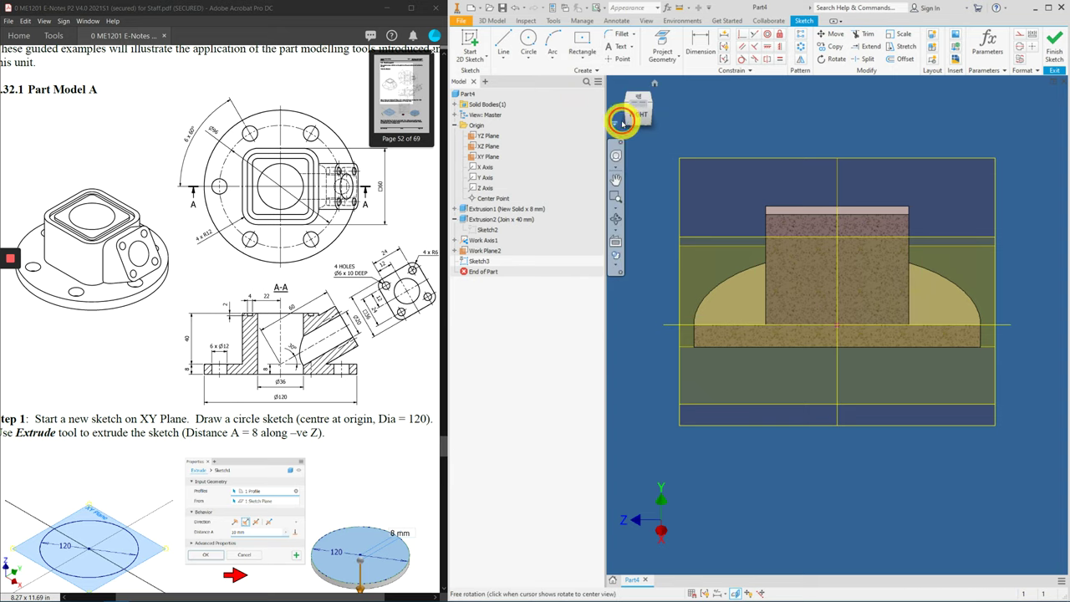
left_click(836, 324)
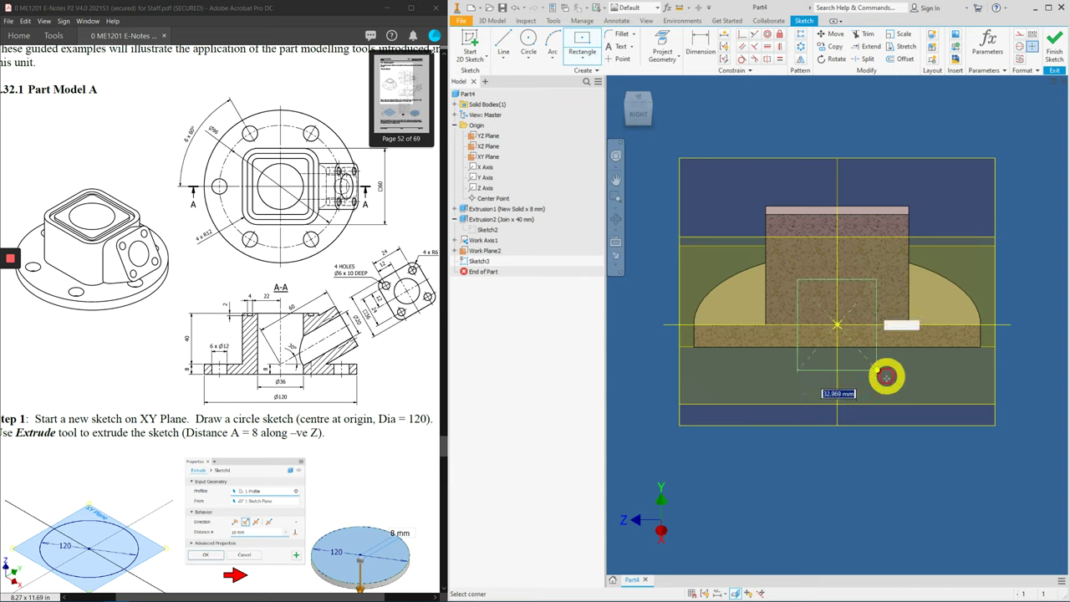
left_click(890, 382)
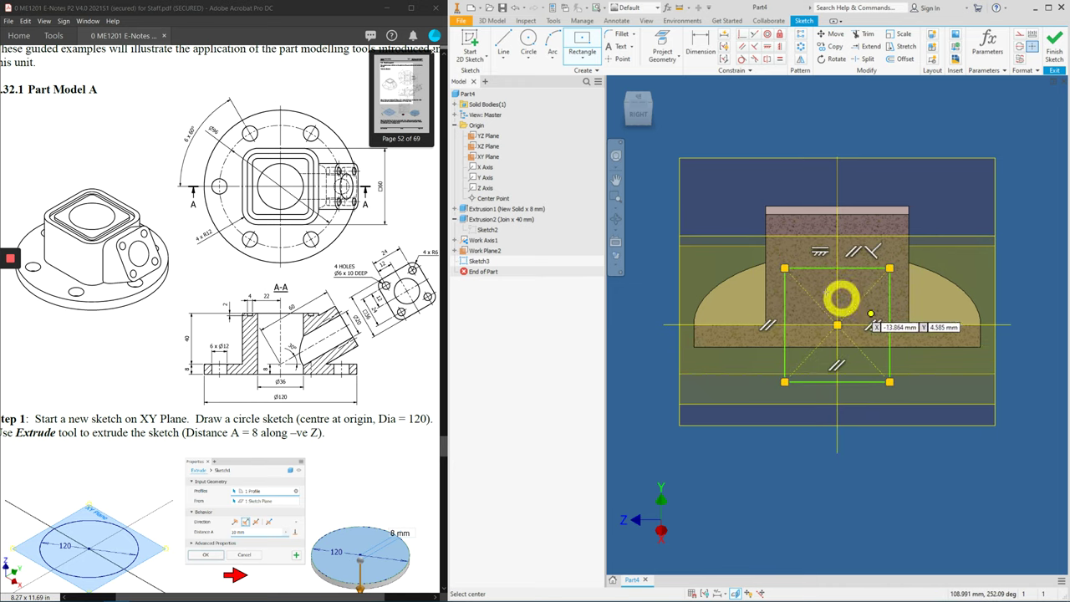
left_click(780, 58)
left_click(891, 282)
left_click(864, 268)
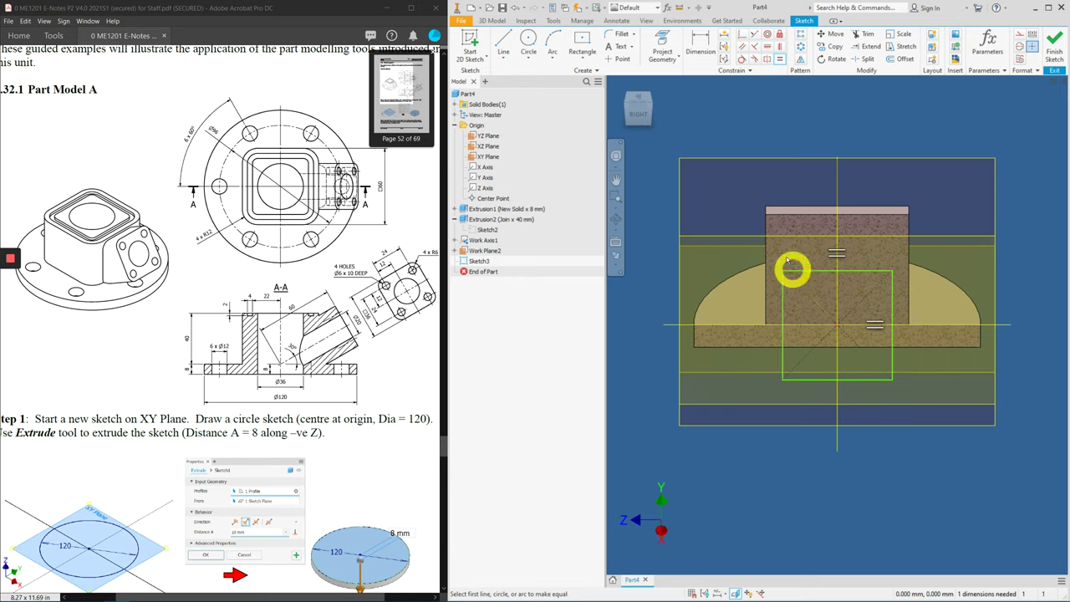
Dimension the upper side of the square at 36 mm.
left_click(699, 42)
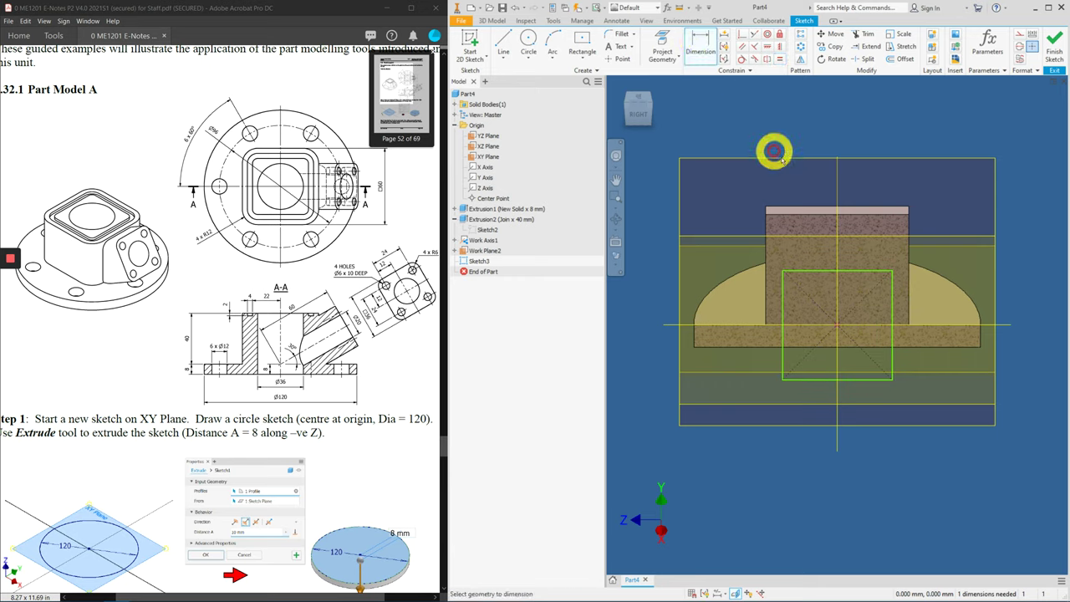
left_click(826, 273)
left_click(812, 165)
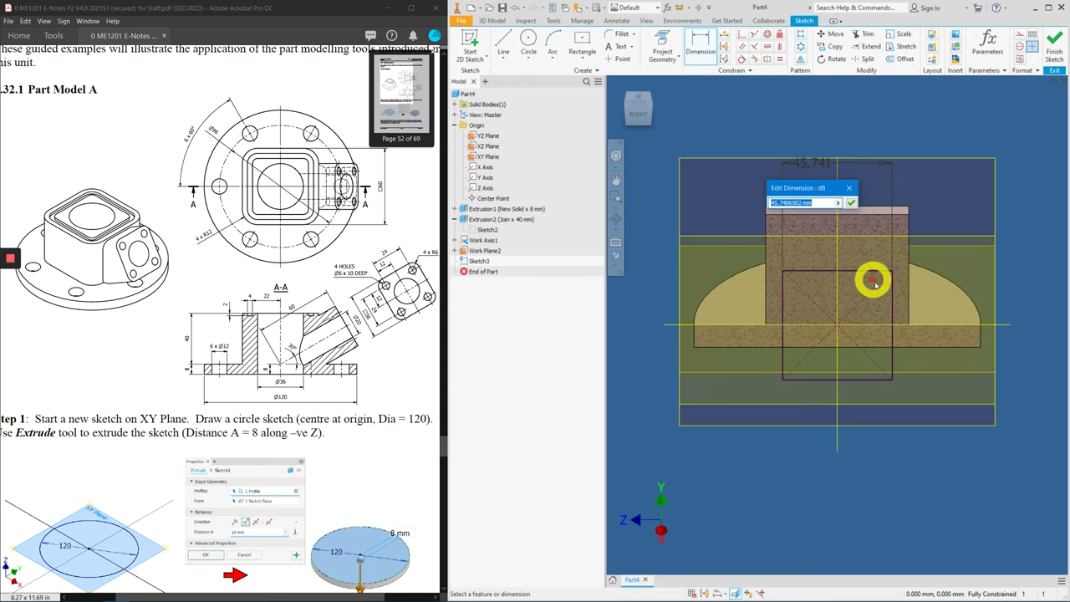
type("36")
key("Return")
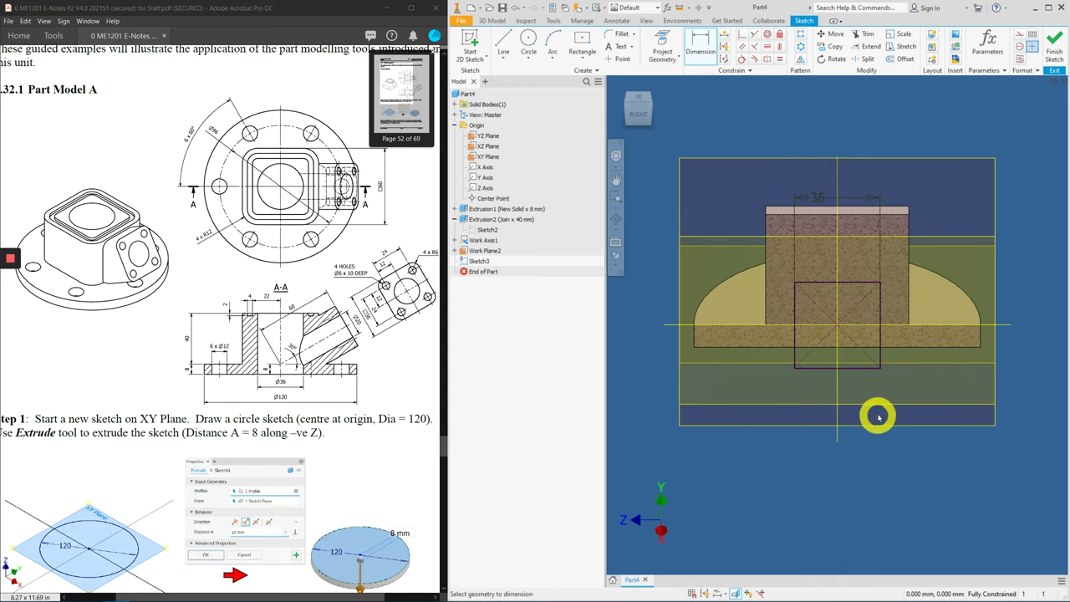
Examine how the square profile on the inclined plane sits relative to the disc's underside.
mouse_move(867, 418)
middle_mouse_down("shift")
mouse_move(804, 420)
mouse_move(827, 411)
mouse_move(814, 348)
mouse_move(826, 356)
middle_mouse_up("shift")
scroll(821, 352, "up", 5)
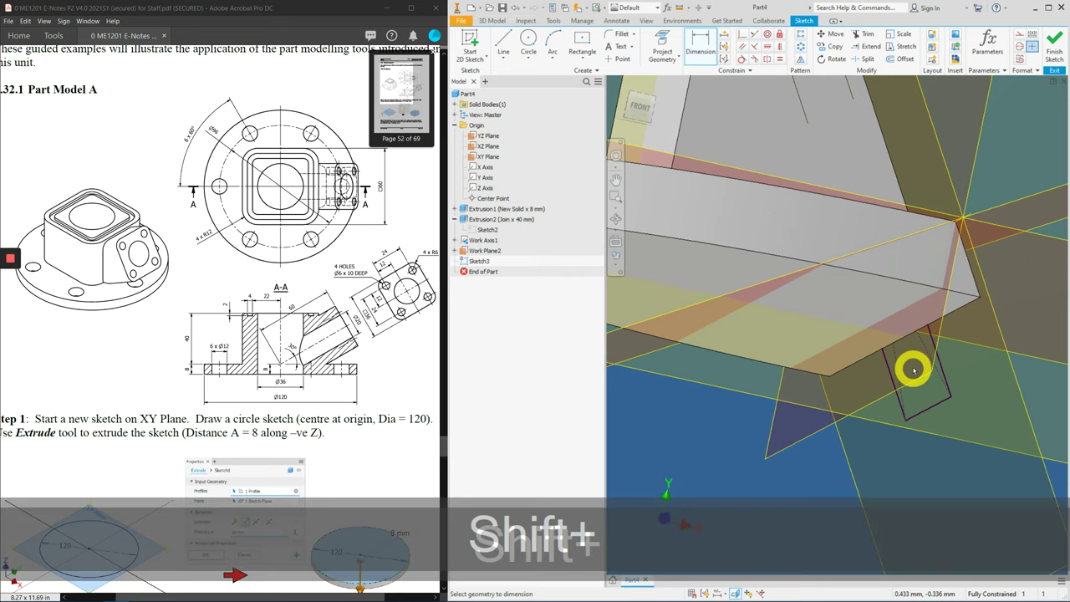
middle_click_drag(912, 371, 891, 320, "shift")
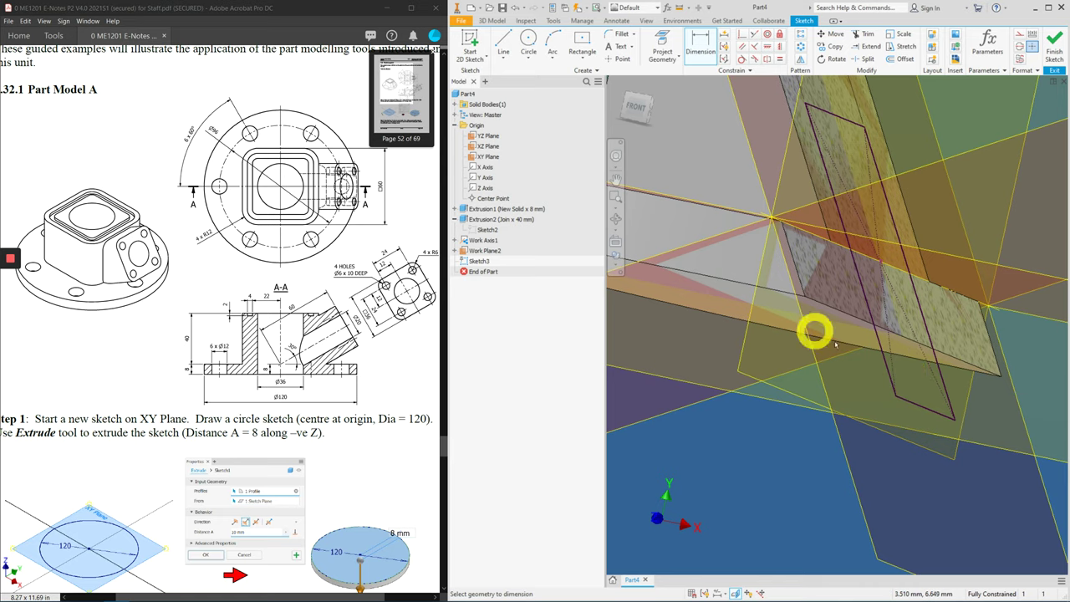
Finish the square's sketch and roll the End of Part marker back to just above Sketch3.
scroll(869, 150, "down", 5)
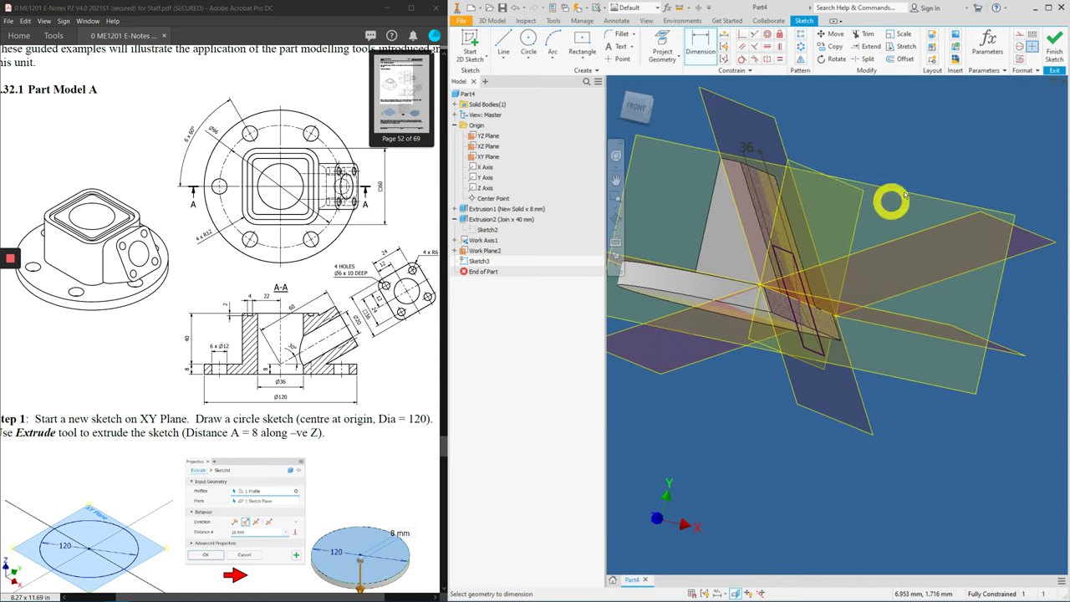
left_click(1054, 55)
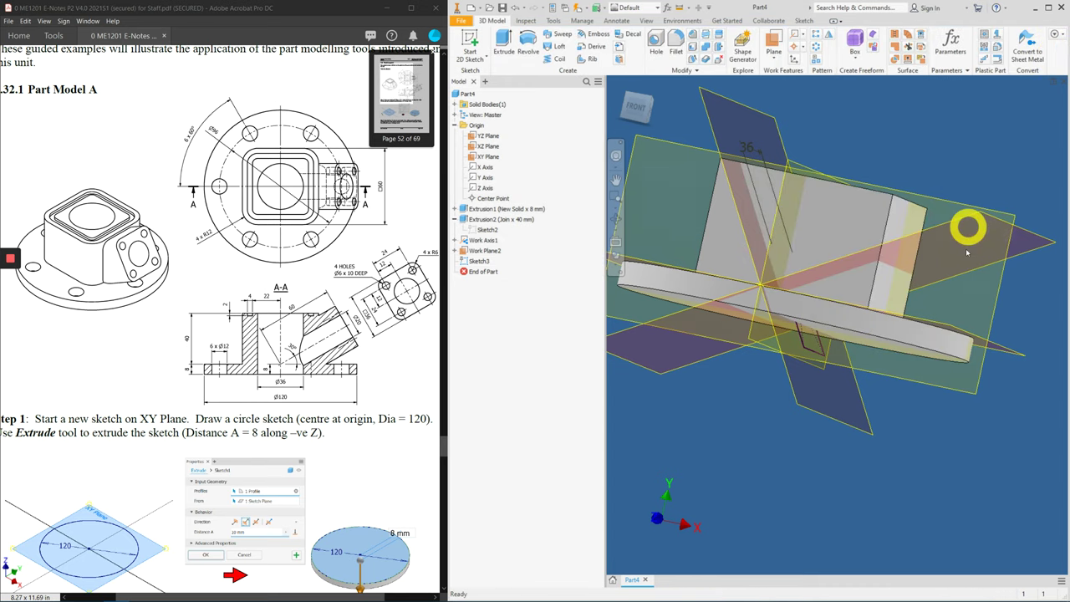
mouse_move(967, 226)
middle_mouse_down("shift")
mouse_move(968, 279)
mouse_move(940, 281)
middle_mouse_up("shift")
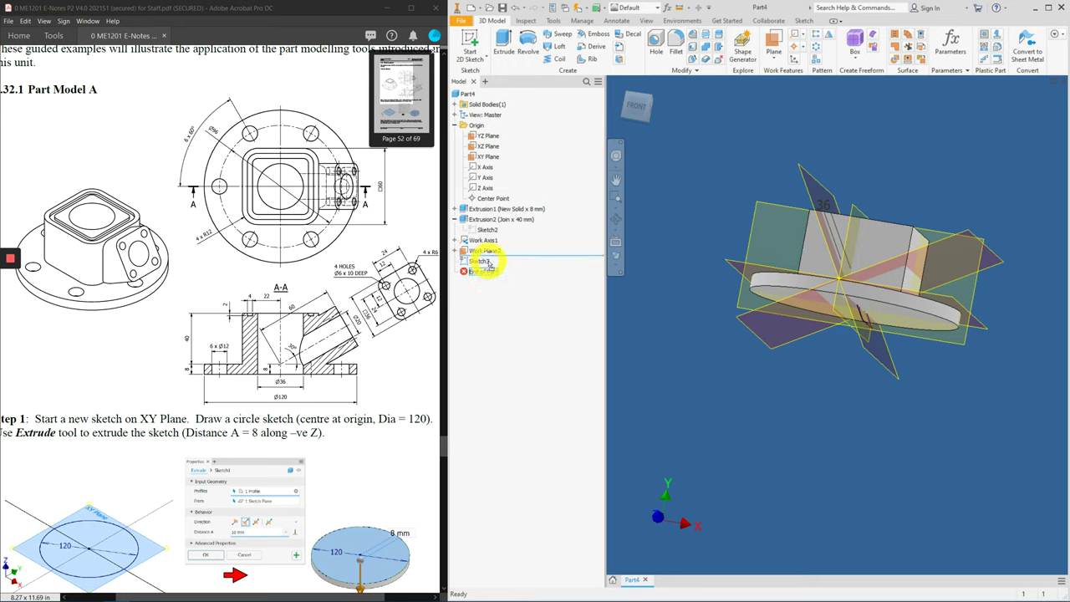
left_click_drag(489, 262, 487, 257)
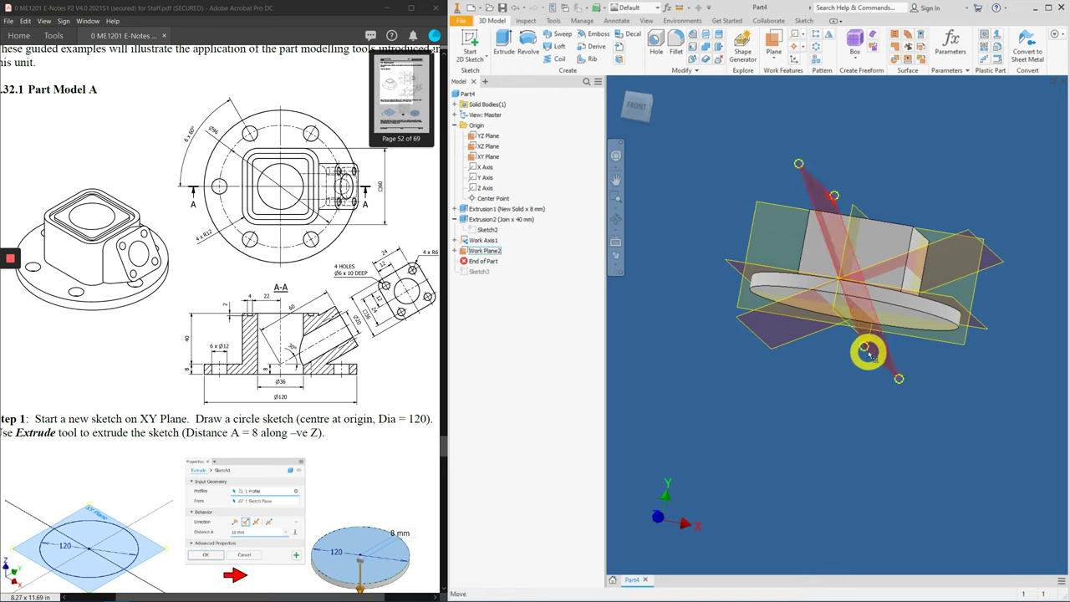
middle_click_drag(948, 346, 839, 385)
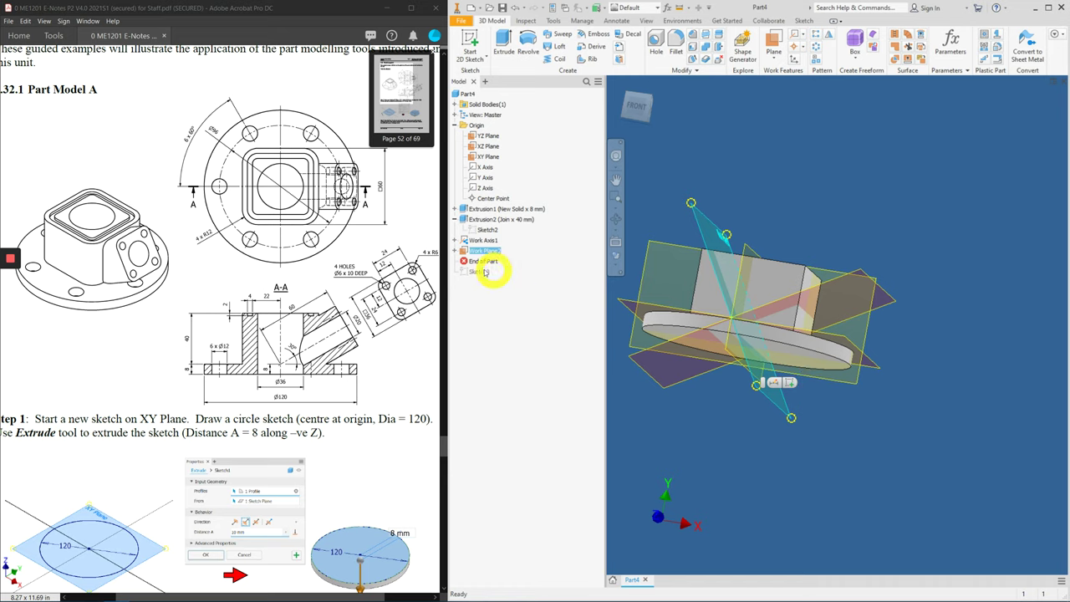
left_click(916, 226)
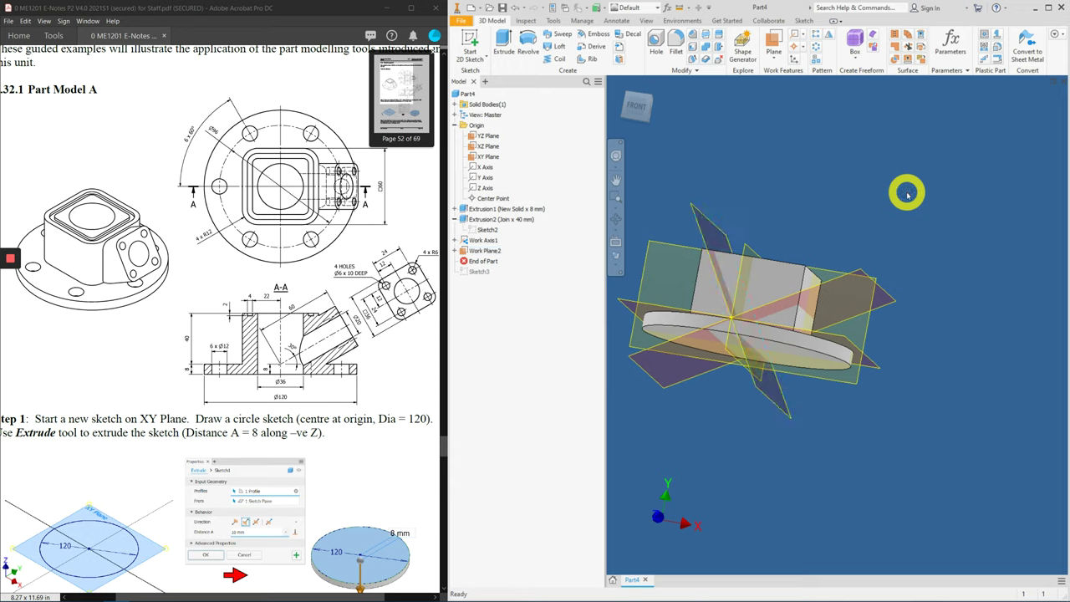
Create a work plane offset -60 mm from the inclined work plane.
left_click(771, 42)
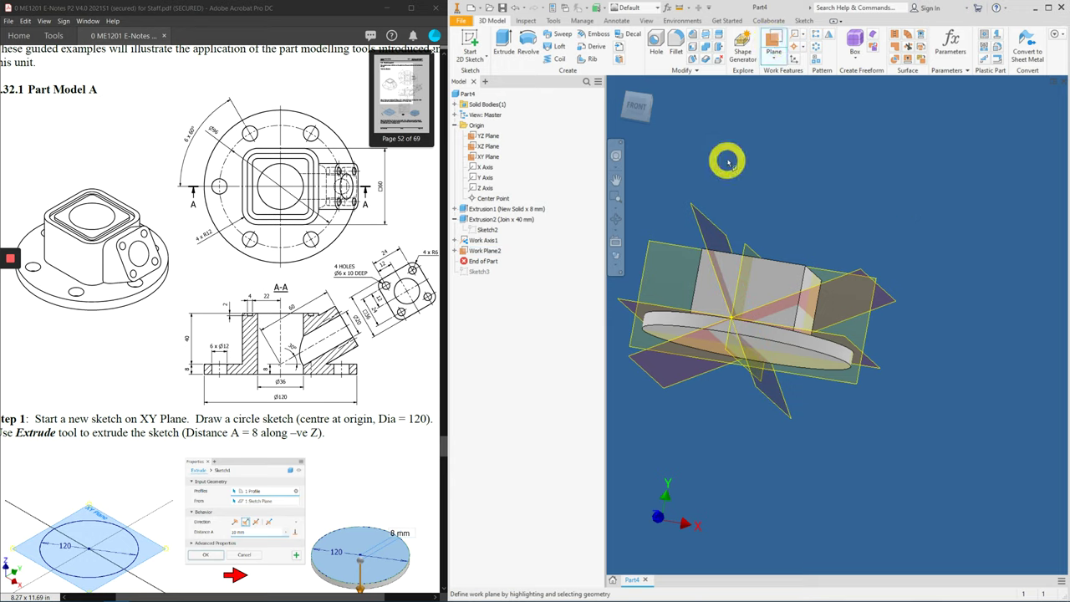
left_click(697, 215)
left_click_drag(697, 216, 867, 162)
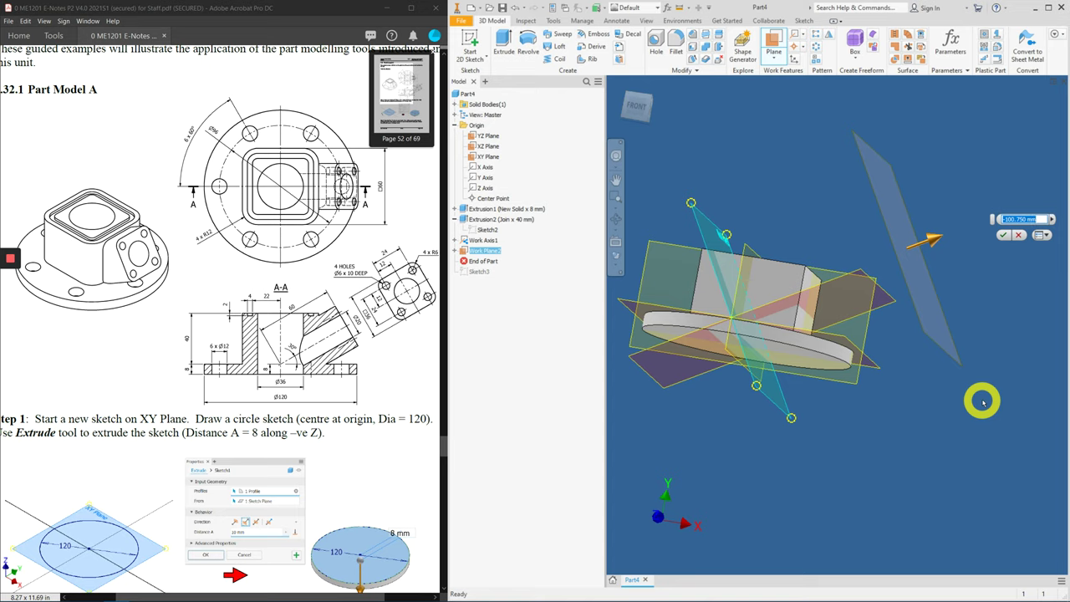
key("BackSpace")
type("-60")
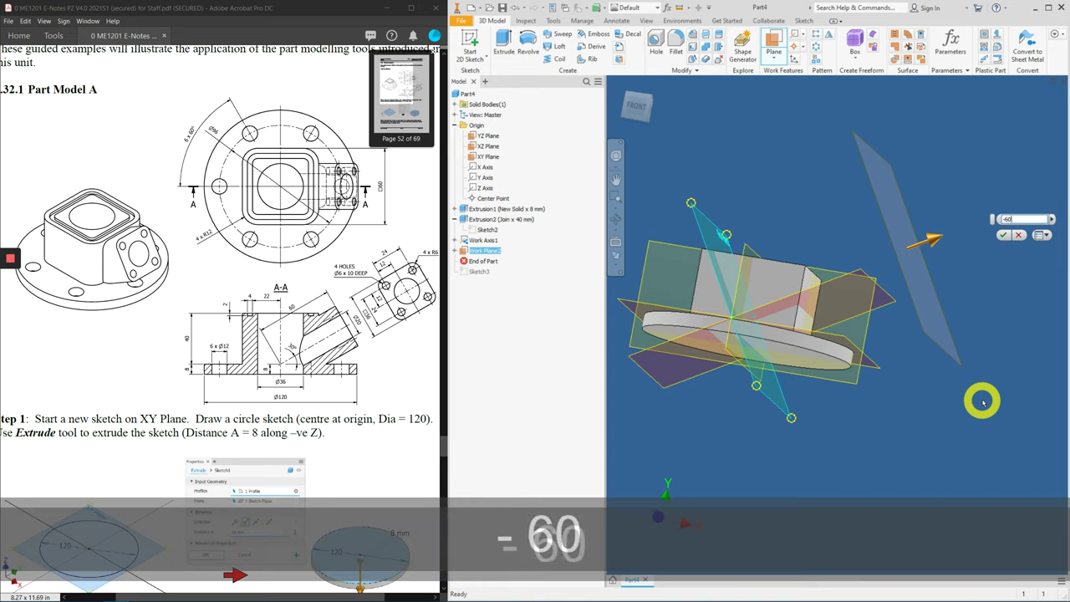
key("Return")
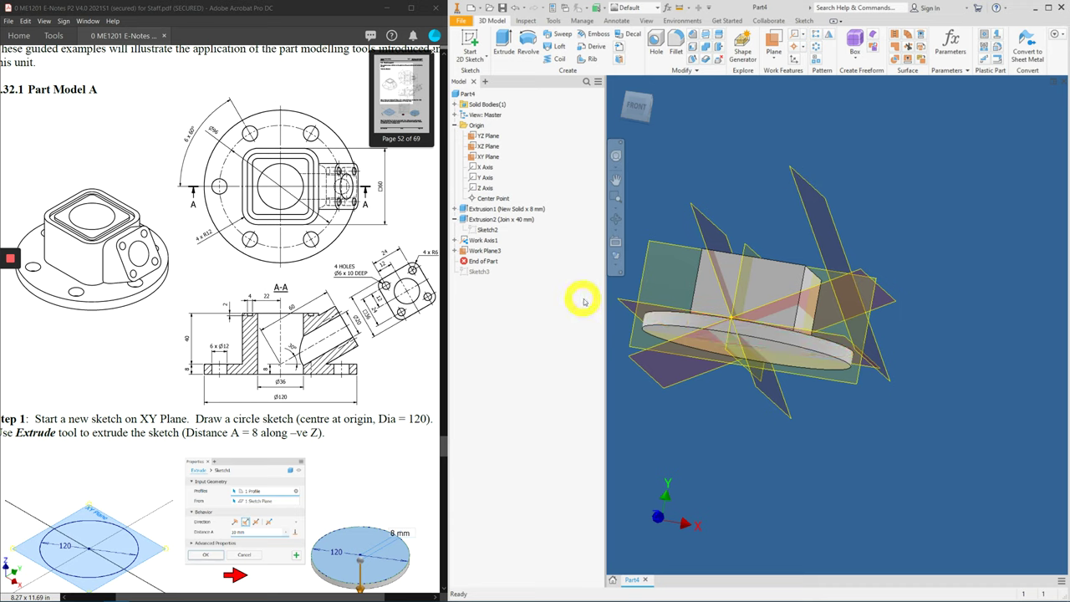
Roll the End of Part marker forward below Sketch3 and redefine that sketch onto the new offset work plane.
middle_click_drag(886, 306, 848, 269, "shift")
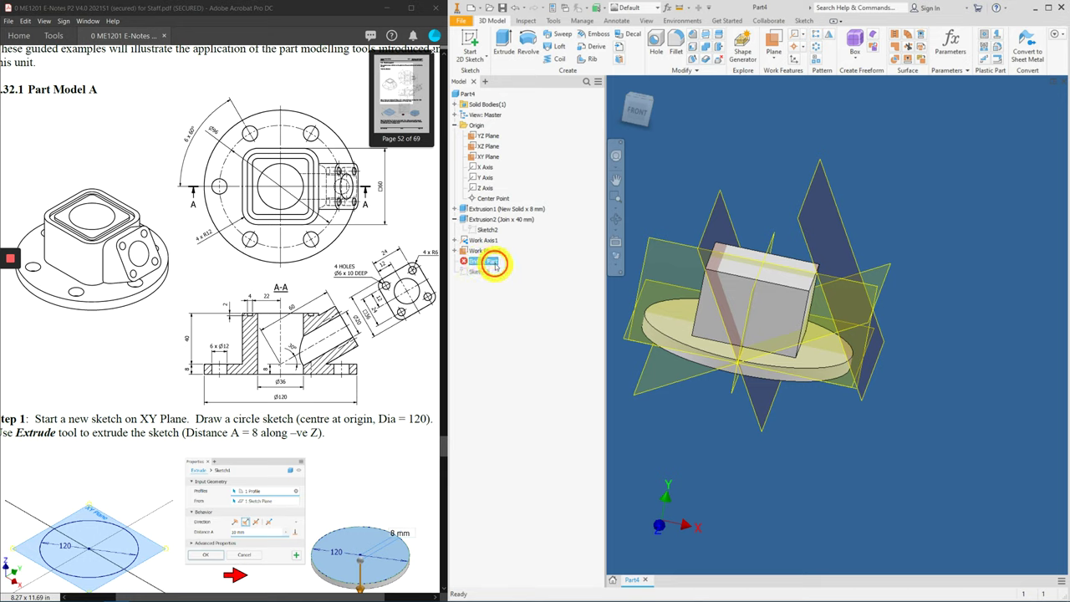
left_click_drag(494, 263, 491, 281)
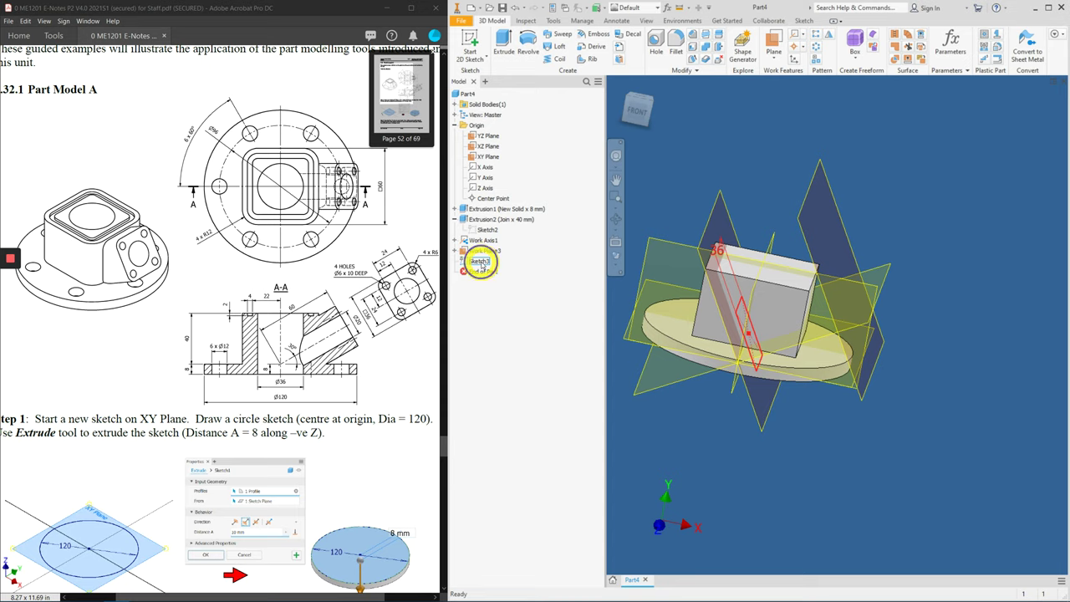
right_click(481, 263)
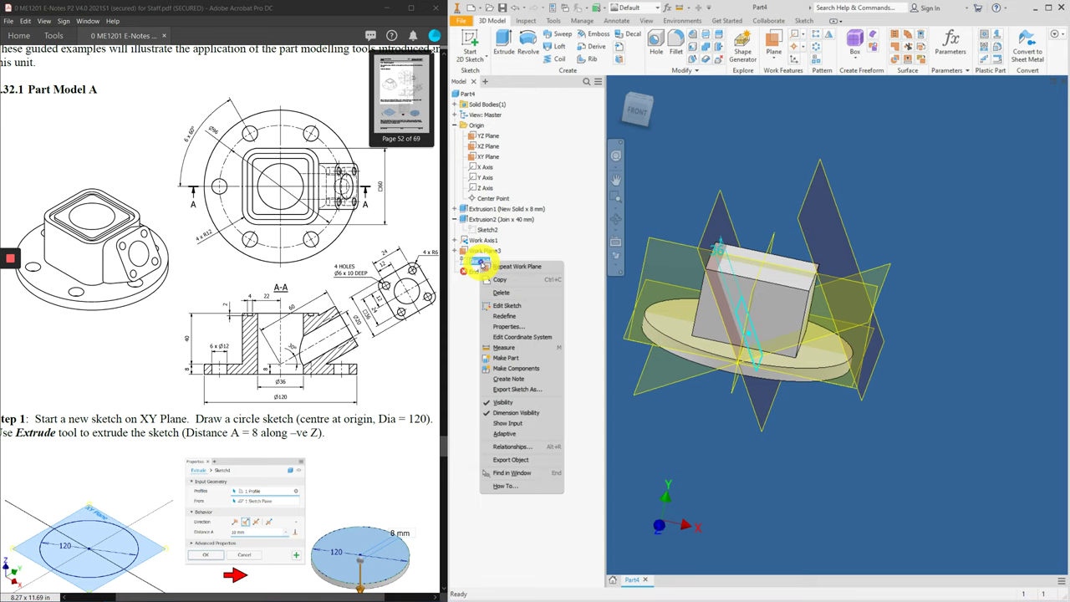
left_click(509, 317)
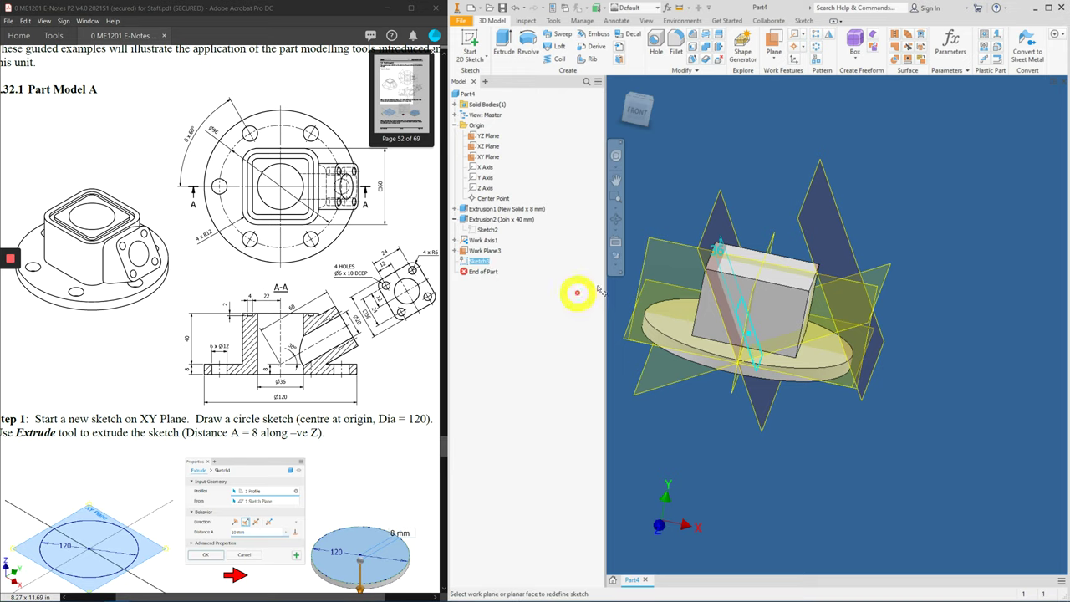
left_click(805, 203)
Extrude the 36 mm square profile from the offset plane To Next, joining it to the square body.
middle_click_drag(960, 310, 893, 322, "shift")
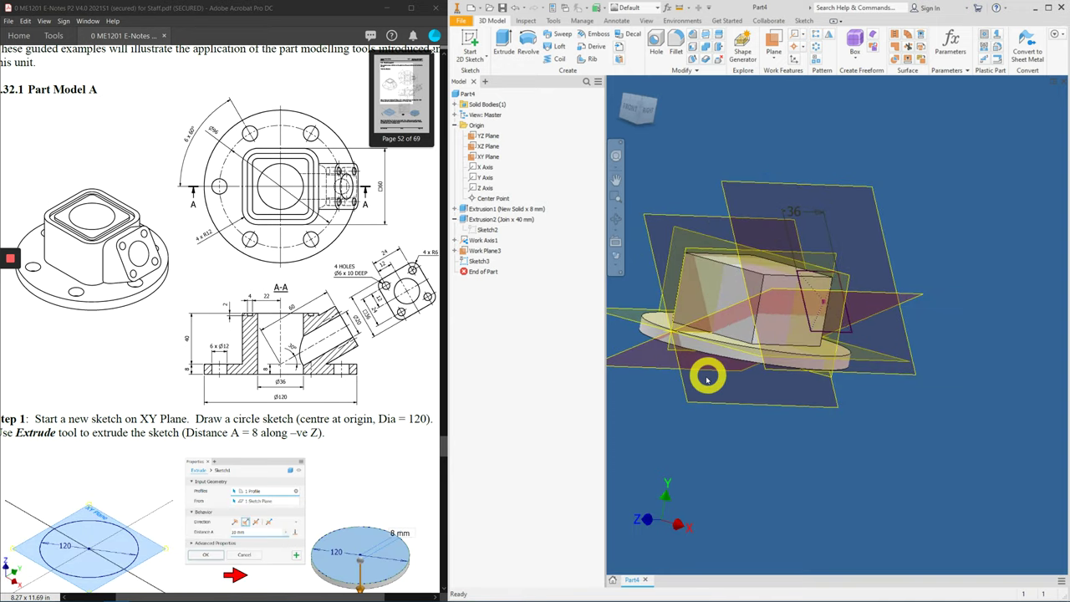
middle_click_drag(797, 377, 860, 225, "shift")
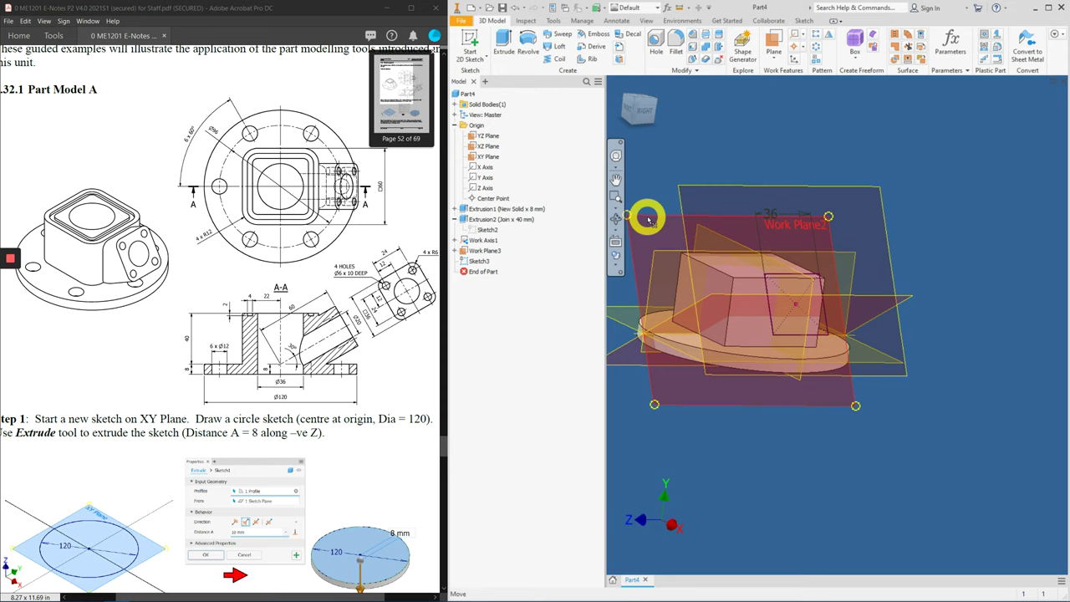
middle_click_drag(877, 187, 881, 276, "shift")
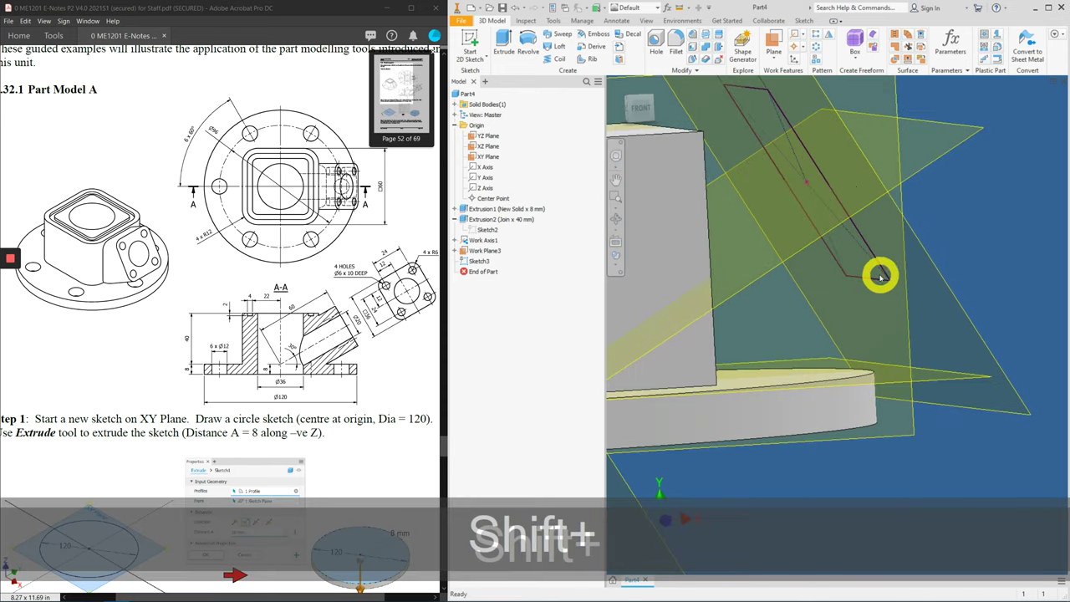
middle_click_drag(833, 306, 813, 305, "shift")
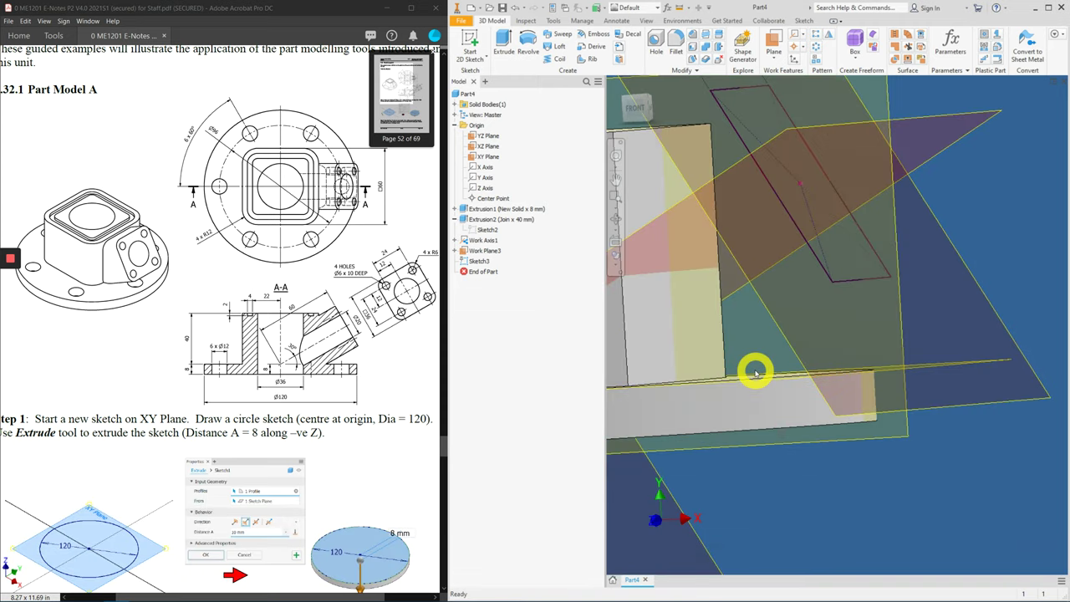
middle_click_drag(712, 449, 700, 437, "shift")
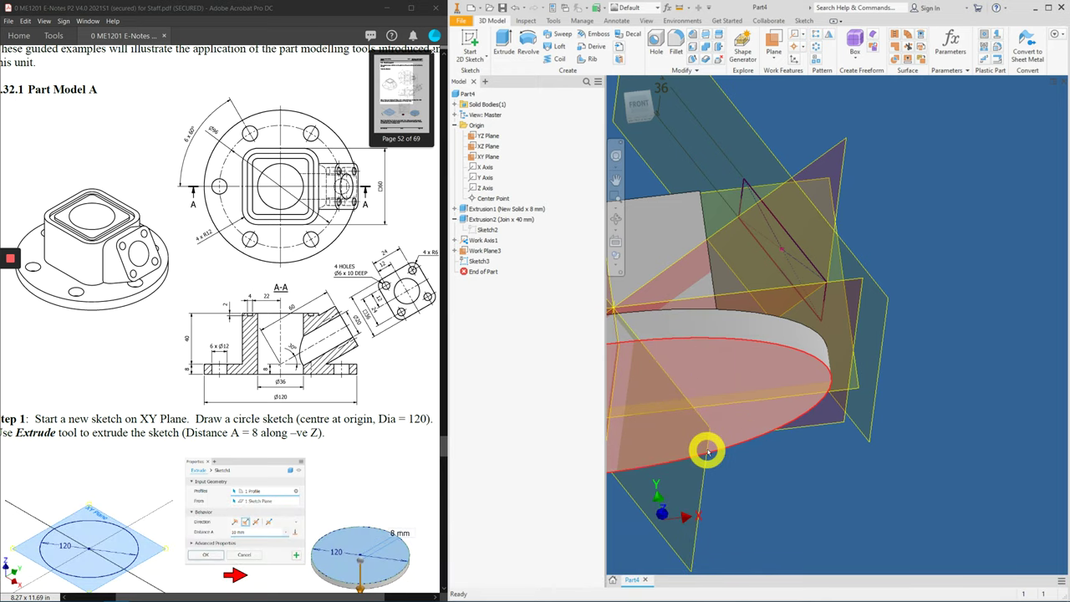
middle_click_drag(776, 406, 633, 145, "shift")
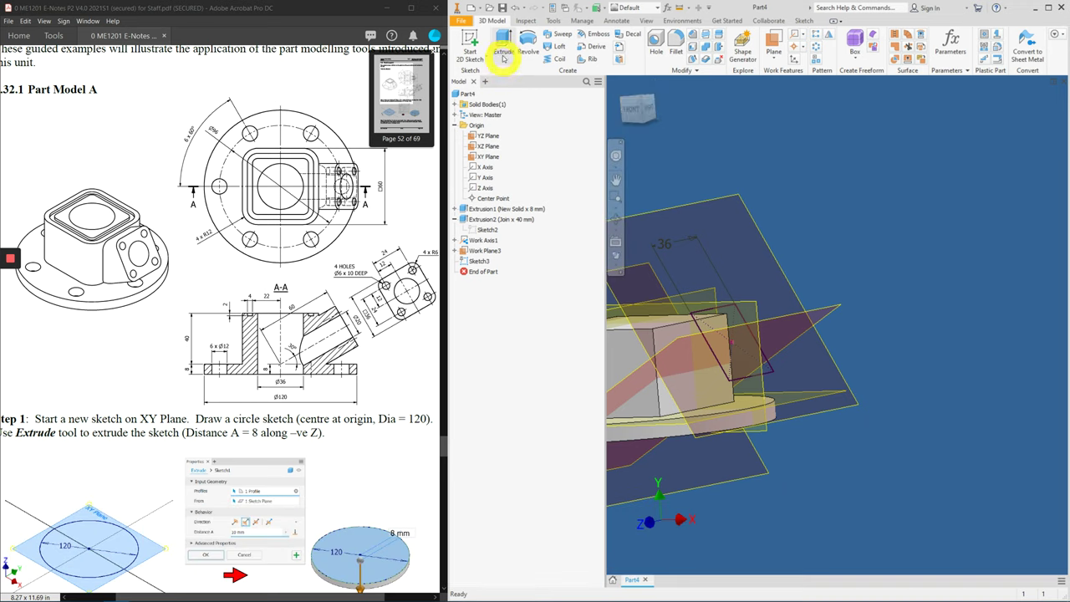
left_click(503, 51)
middle_click_drag(931, 370, 923, 256, "shift")
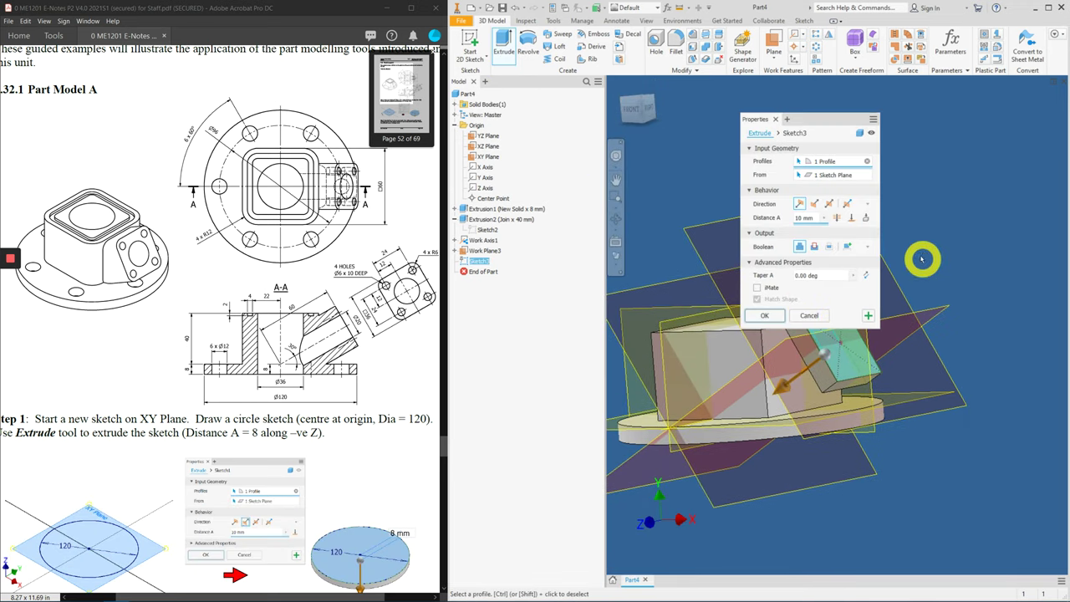
left_click(869, 218)
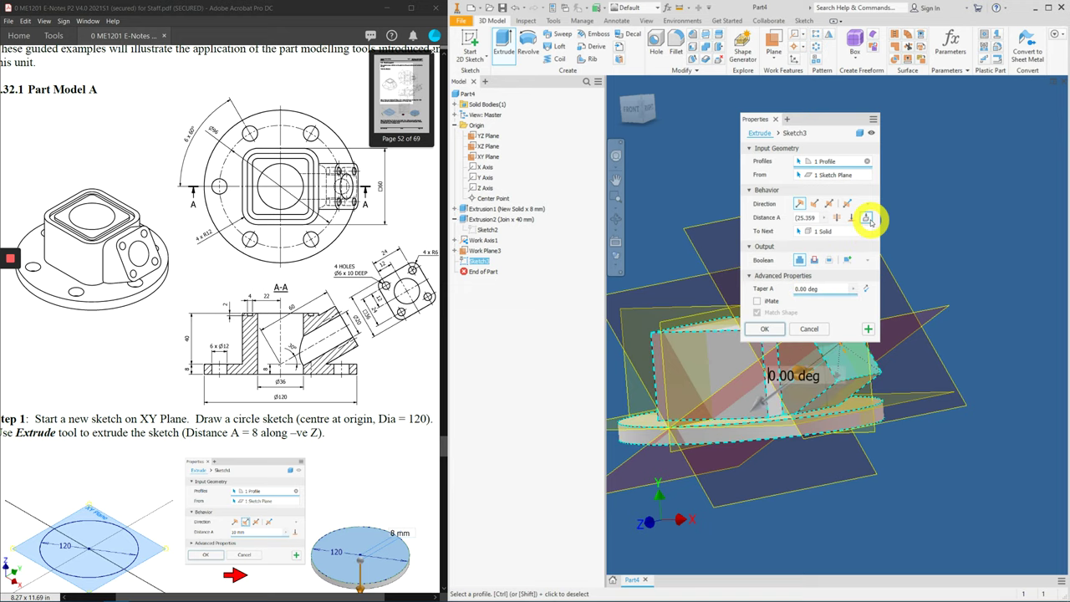
middle_click_drag(908, 399, 956, 451, "shift")
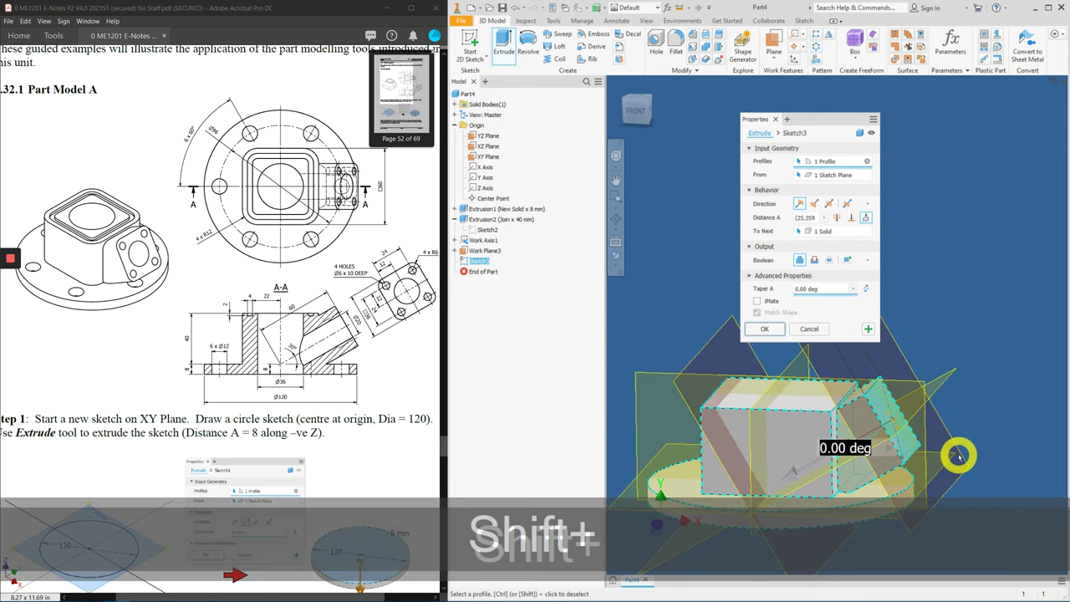
left_click(770, 329)
Hide the offset work plane at the outer end of the inclined branch.
middle_click_drag(800, 346, 833, 369, "shift")
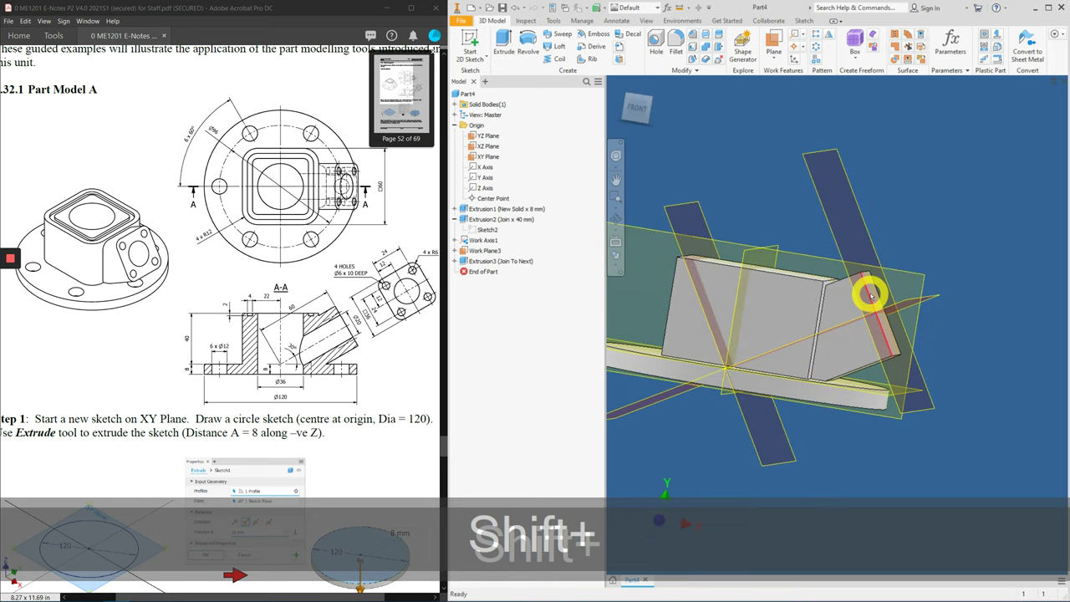
left_click(832, 222)
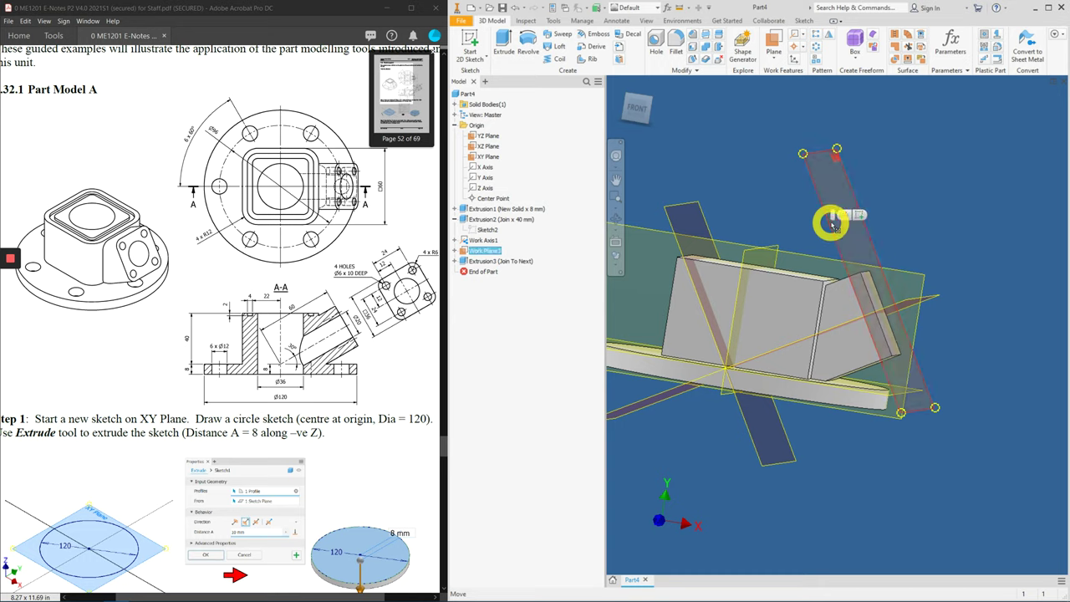
key("Escape")
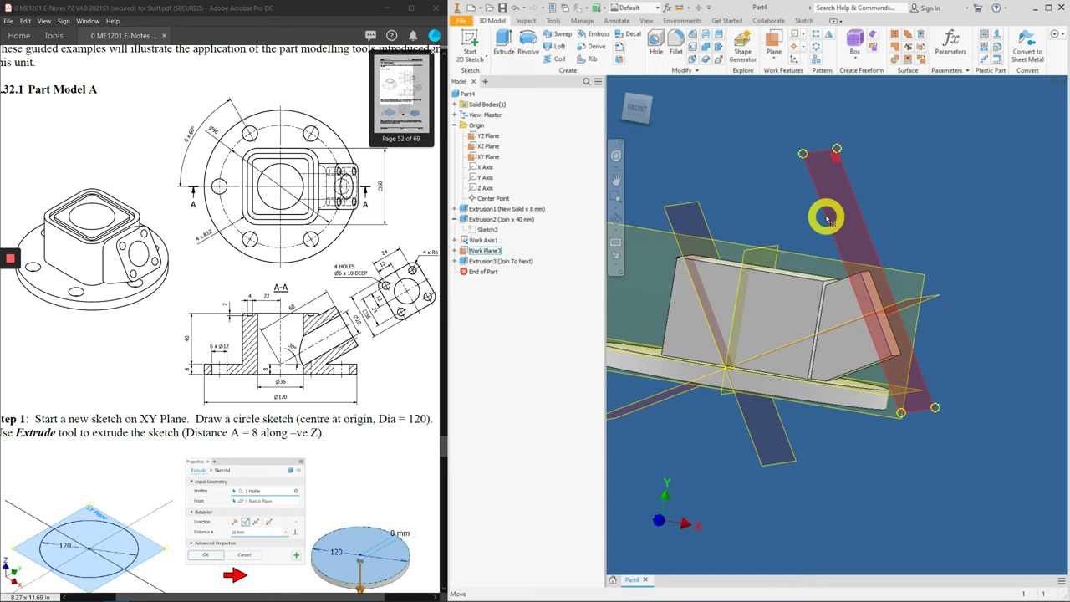
left_click(826, 219)
right_click(827, 219)
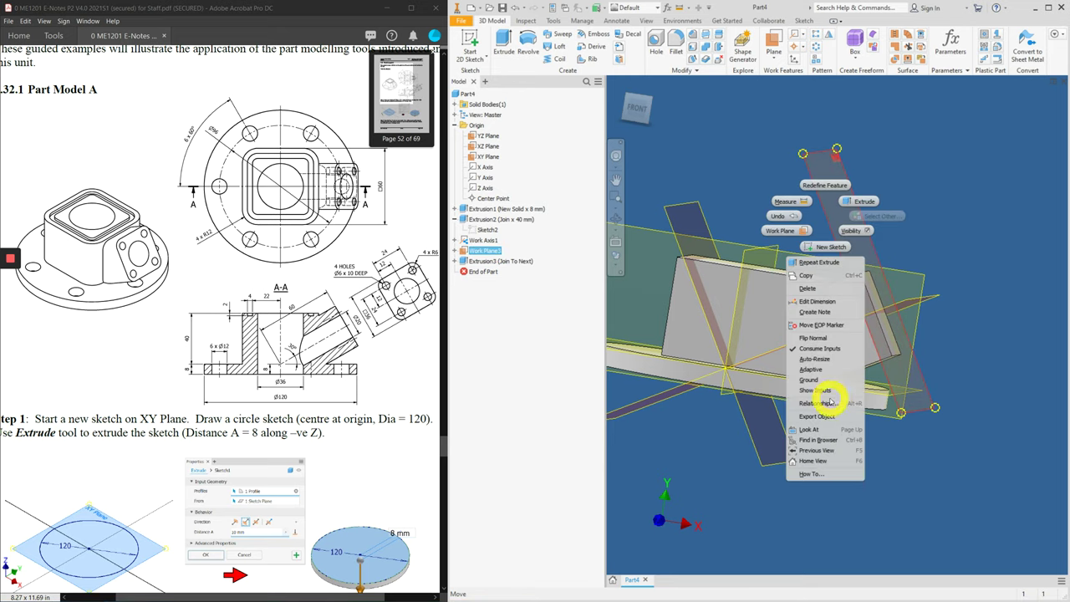
left_click(858, 232)
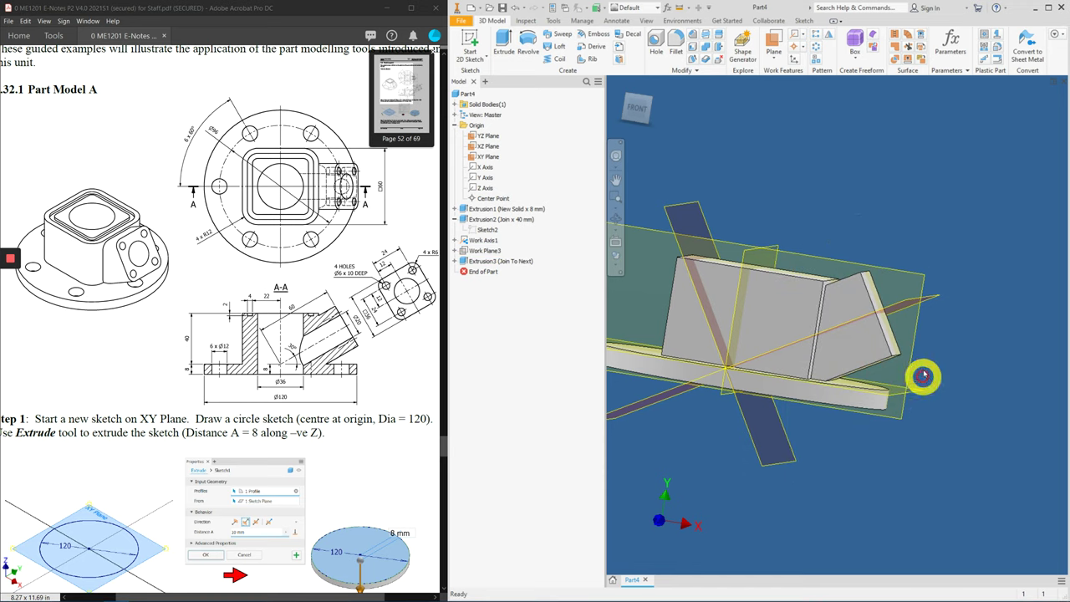
middle_click_drag(925, 370, 919, 232, "shift")
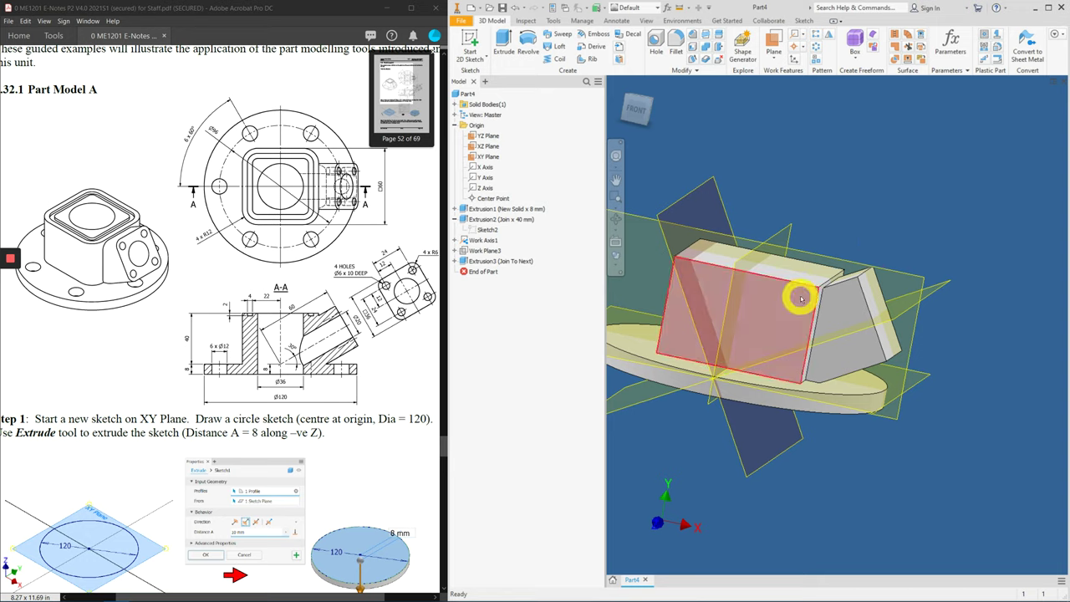
middle_click_drag(875, 275, 836, 351, "shift")
left_click(485, 250)
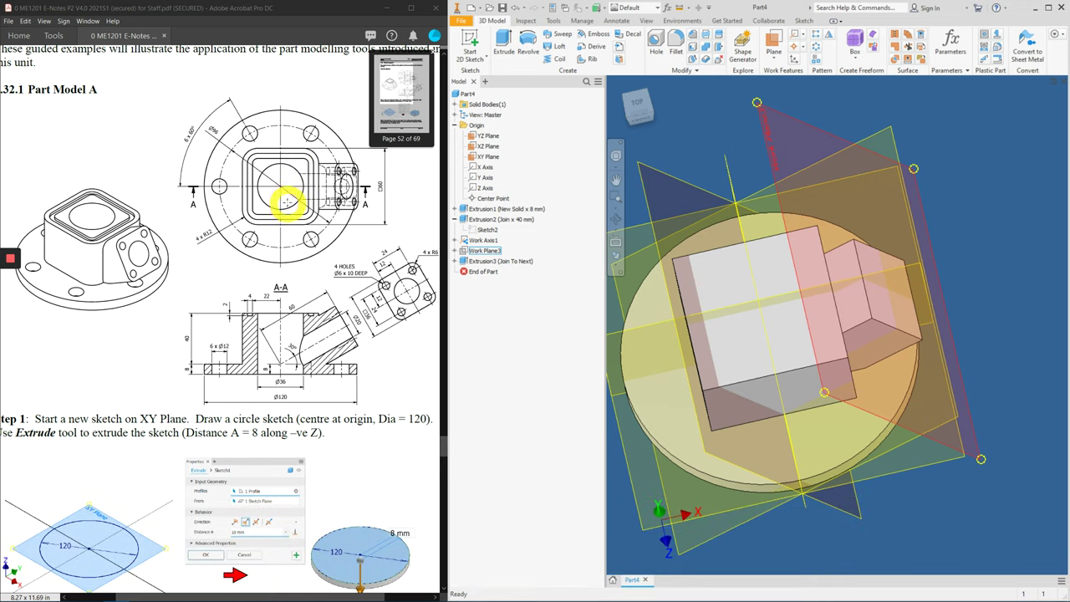
left_click(805, 377, "shift")
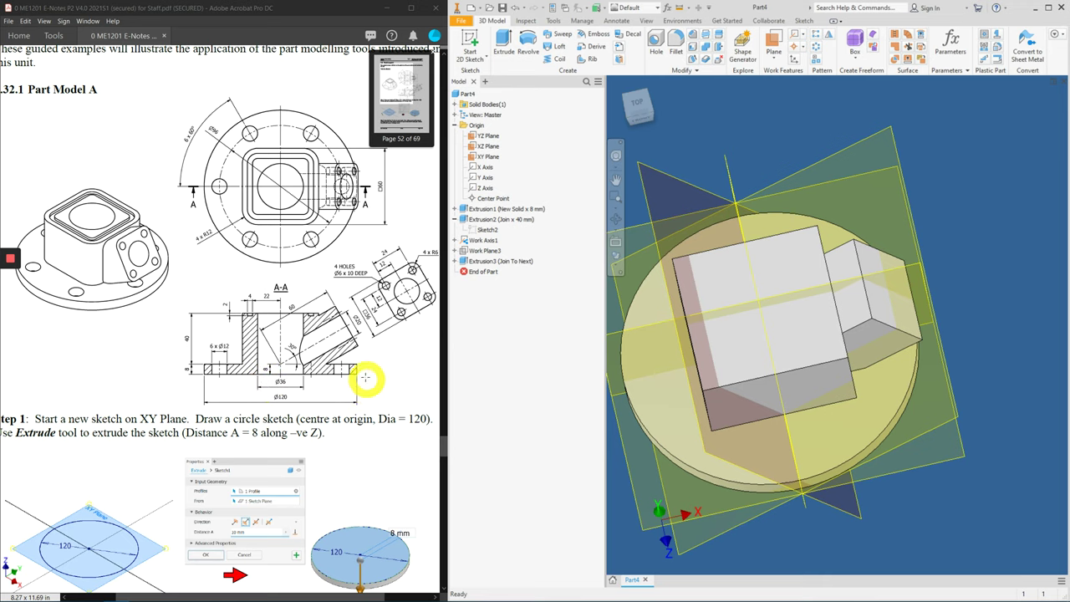
Start a hole on the underside of the round flange and make it concentric with the flange's circular edge.
middle_click_drag(777, 368, 758, 272, "shift")
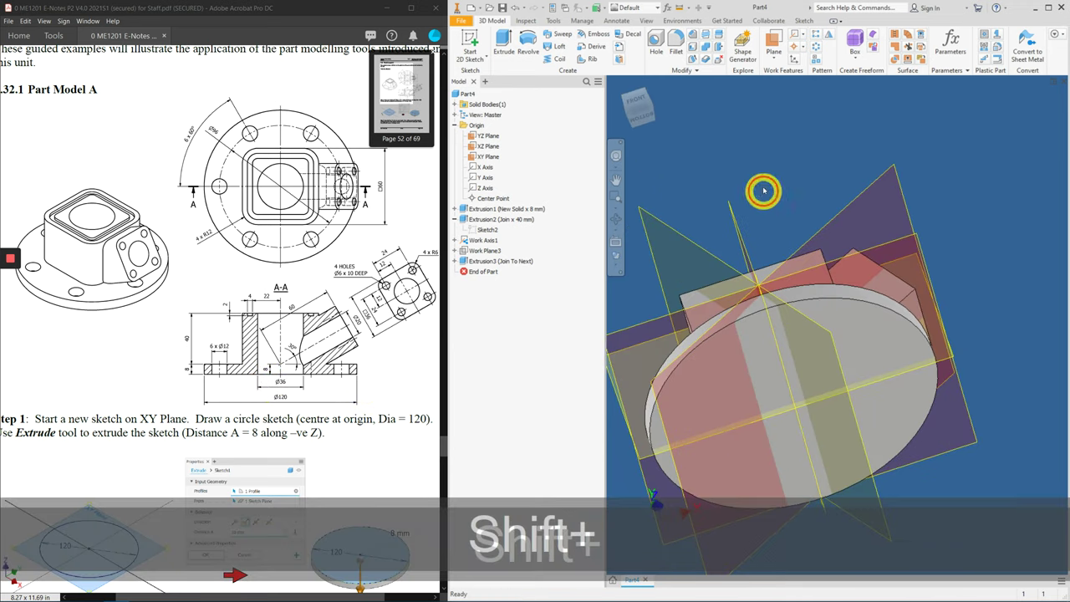
left_click(660, 40)
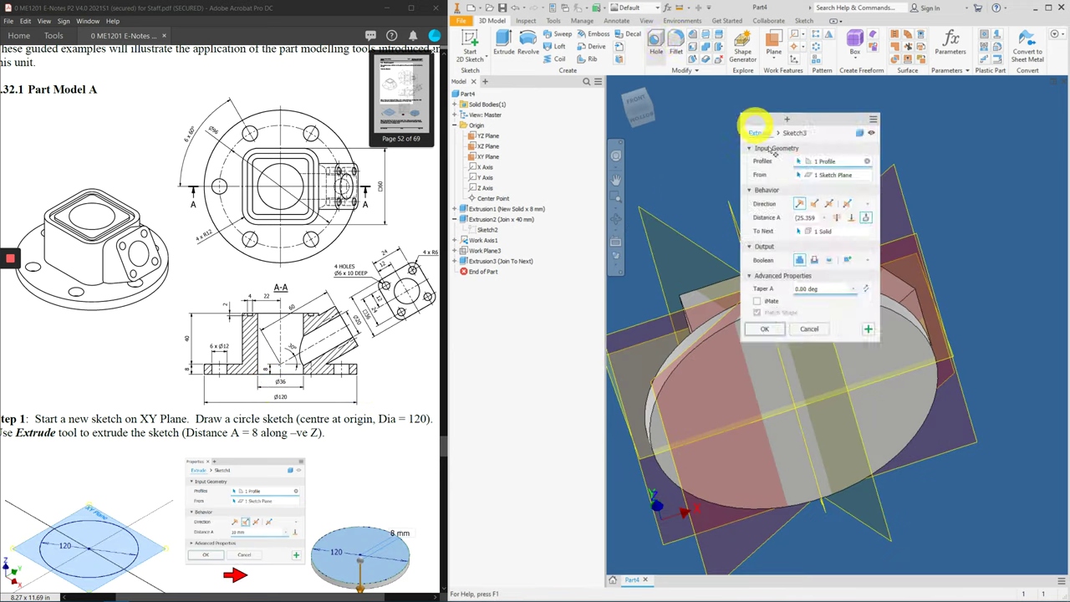
left_click_drag(820, 124, 950, 113)
middle_click_drag(738, 317, 718, 296, "shift")
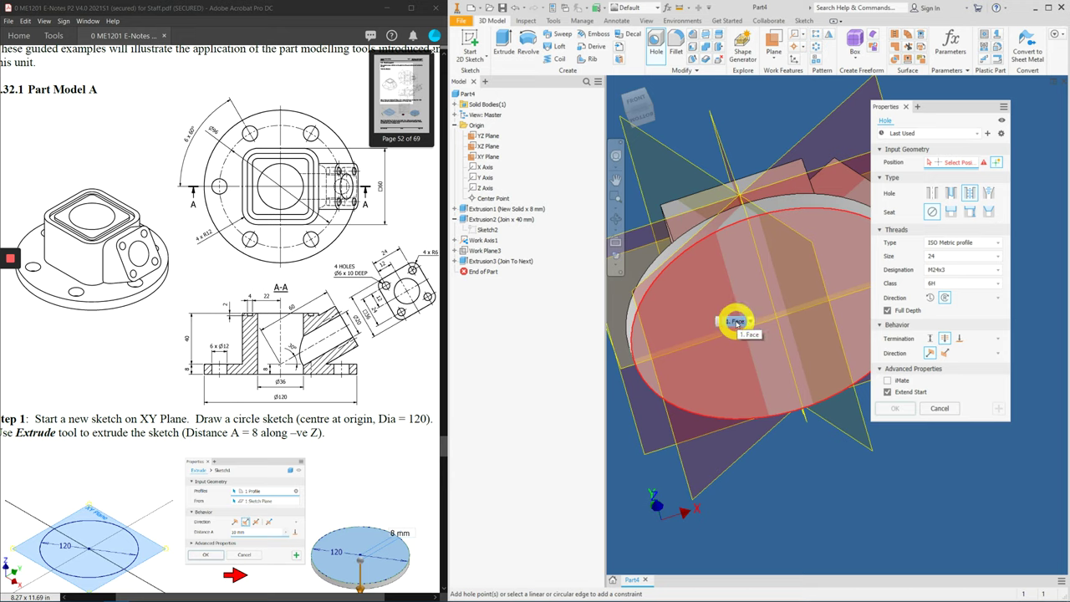
left_click(730, 378)
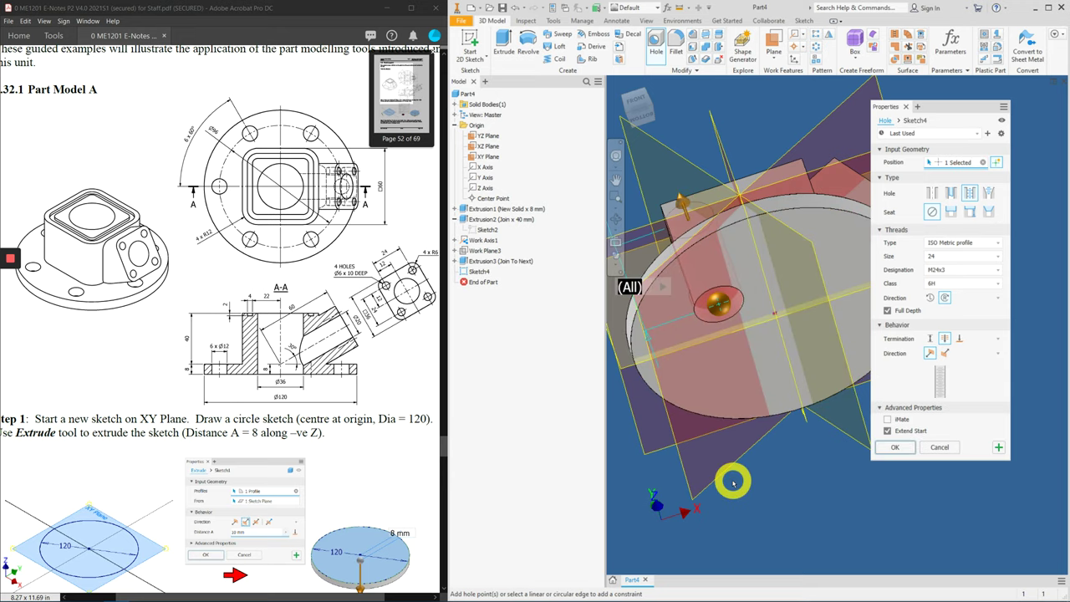
left_click(825, 204)
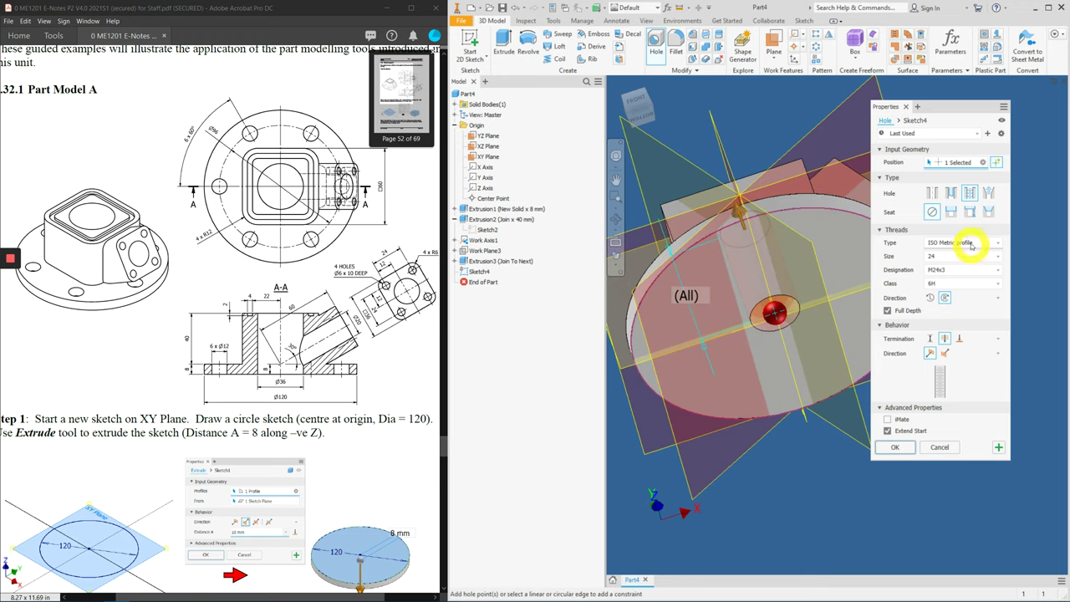
Make the central hole a simple 36 mm diameter hole running through all, and create it.
left_click(935, 192)
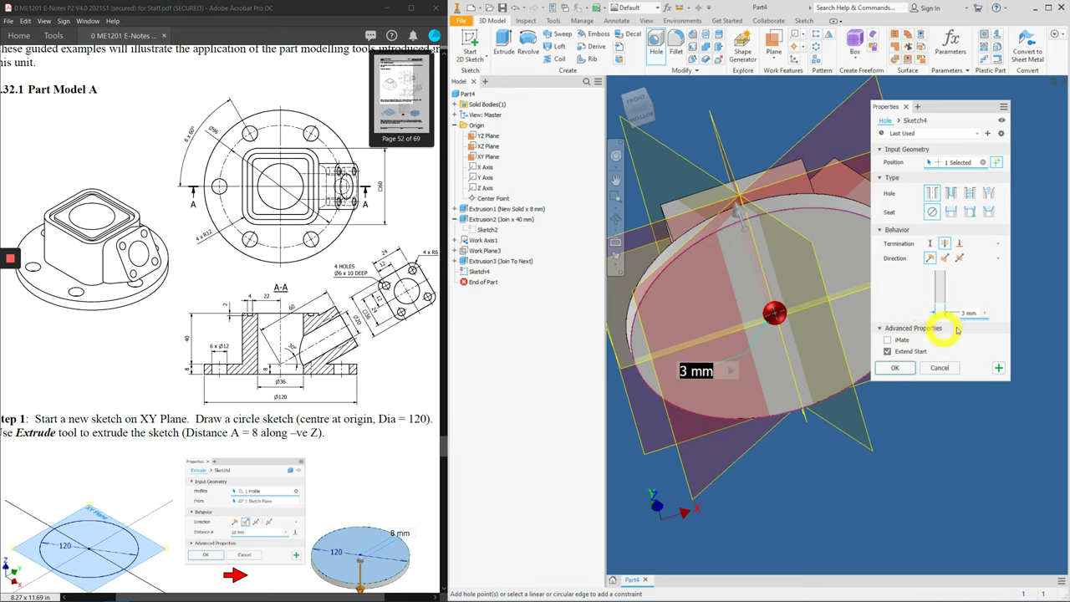
type("36")
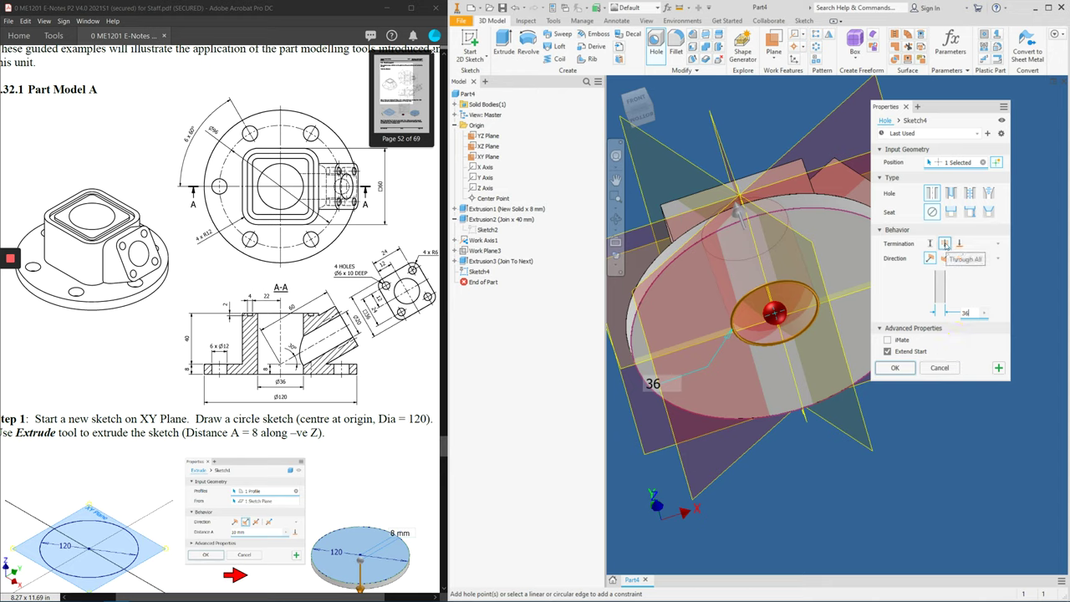
left_click(894, 368)
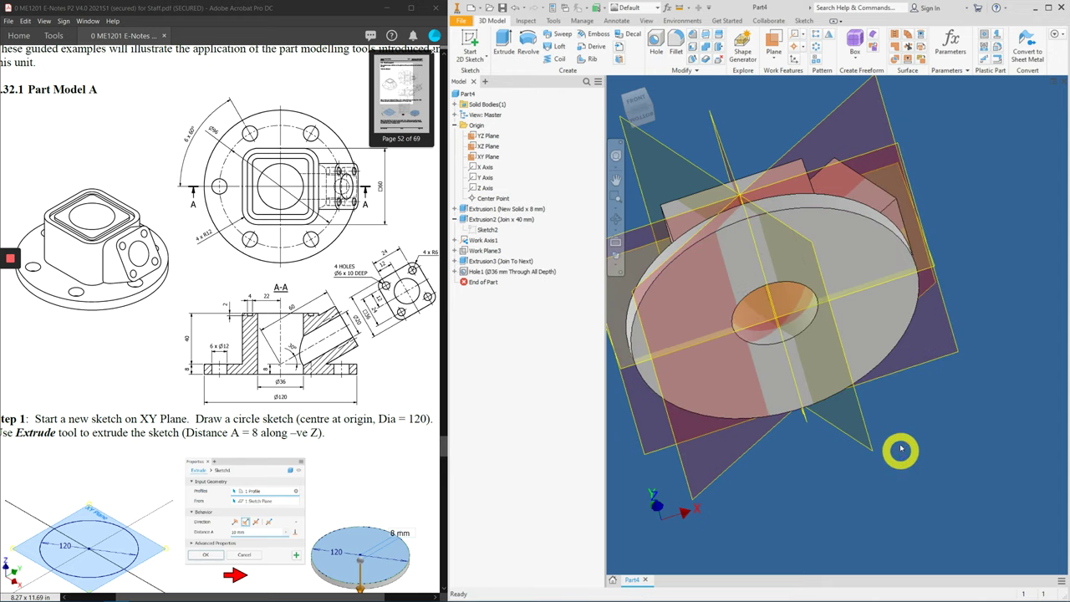
Start a sketch on the inclined branch's outer end face and draw a circle about 25 mm in diameter at its centre point.
mouse_move(906, 314)
middle_mouse_down("shift")
mouse_move(898, 254)
mouse_move(872, 263)
mouse_move(892, 365)
mouse_move(874, 354)
middle_mouse_up("shift")
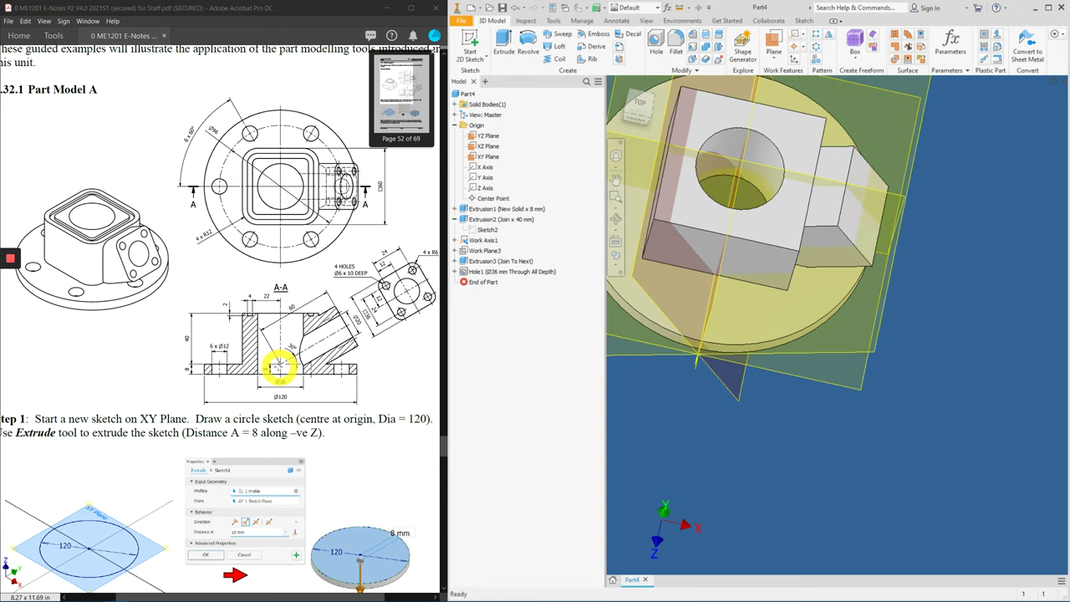
middle_click_drag(685, 284, 775, 178, "shift")
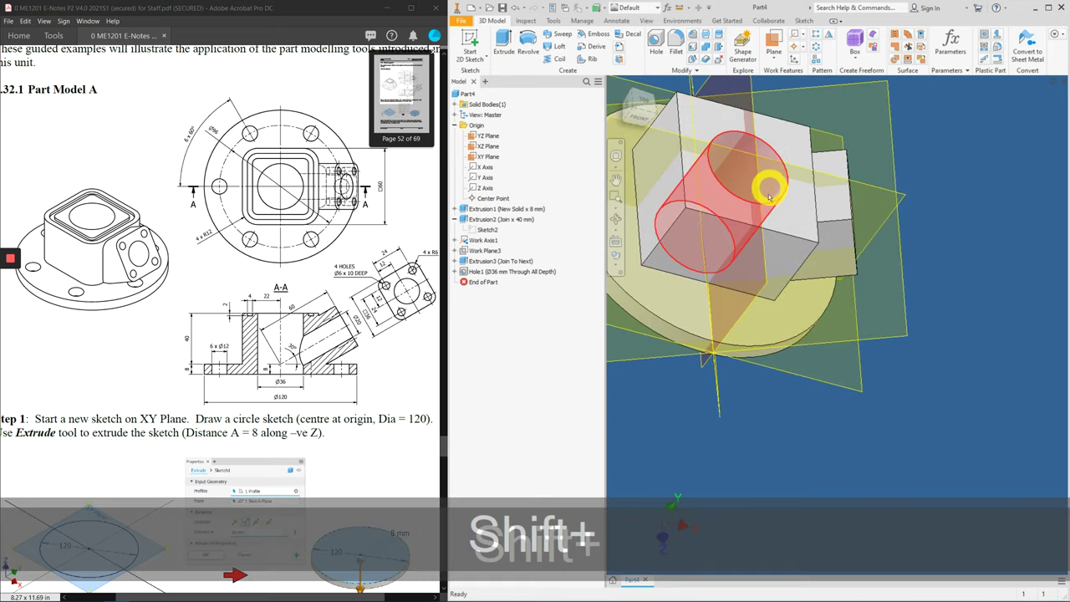
middle_click_drag(888, 313, 869, 274, "shift")
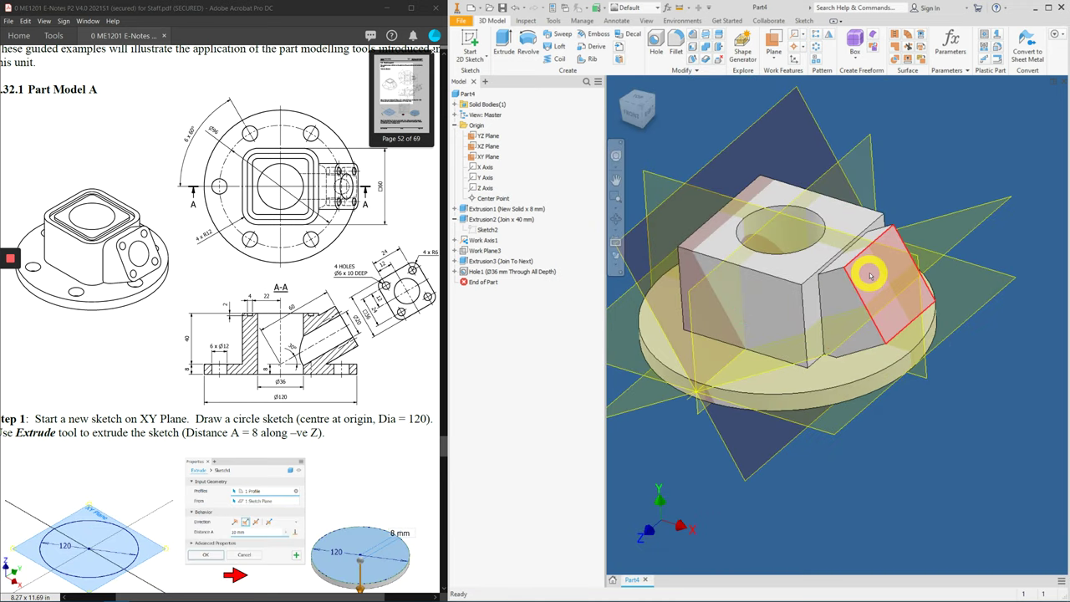
left_click(869, 276)
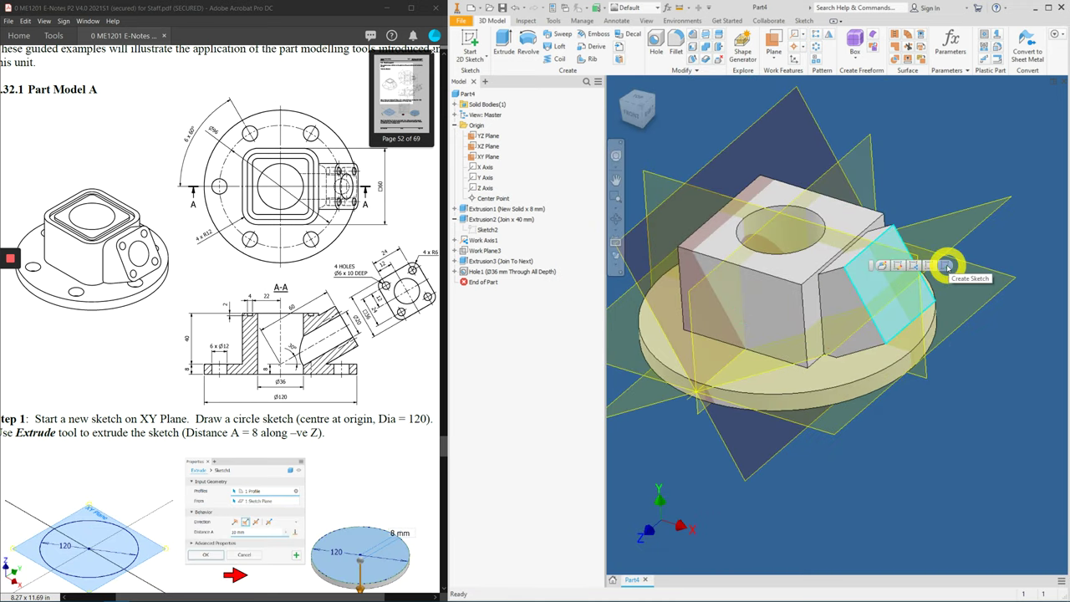
left_click(947, 266)
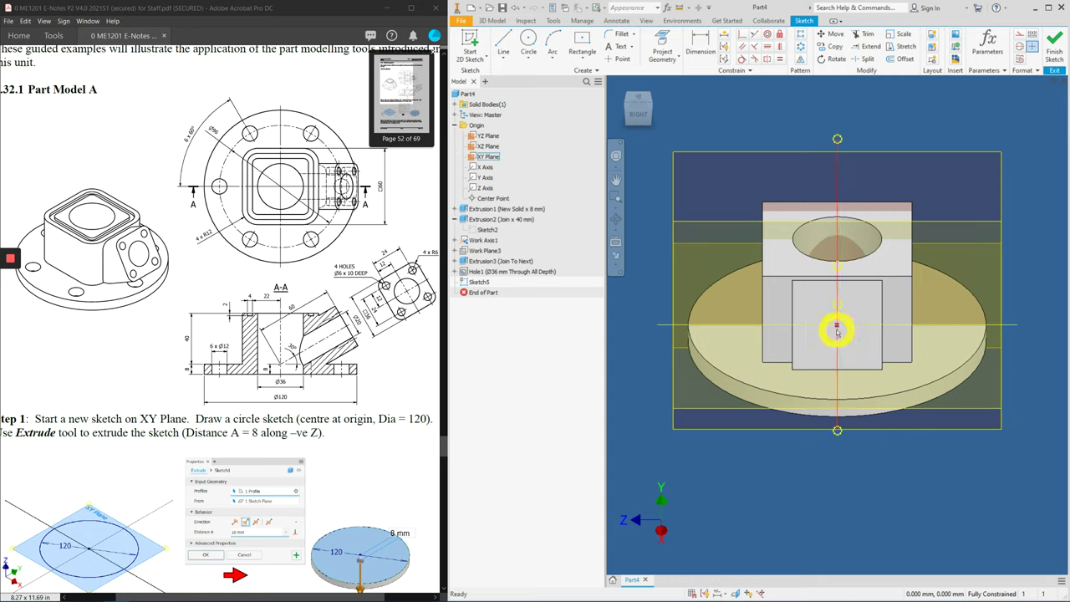
left_click(528, 40)
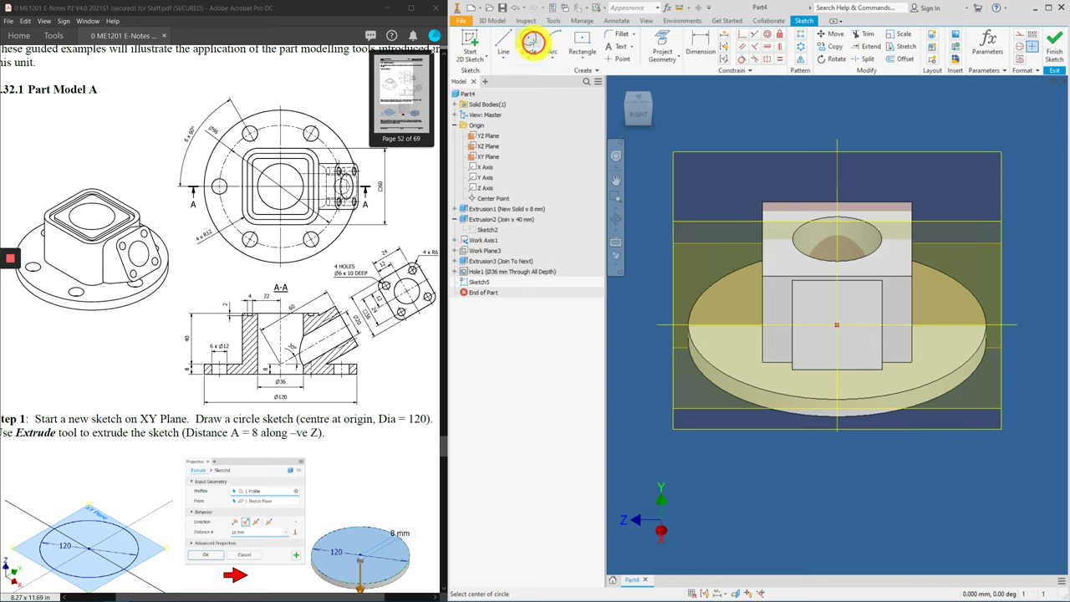
left_click(837, 324)
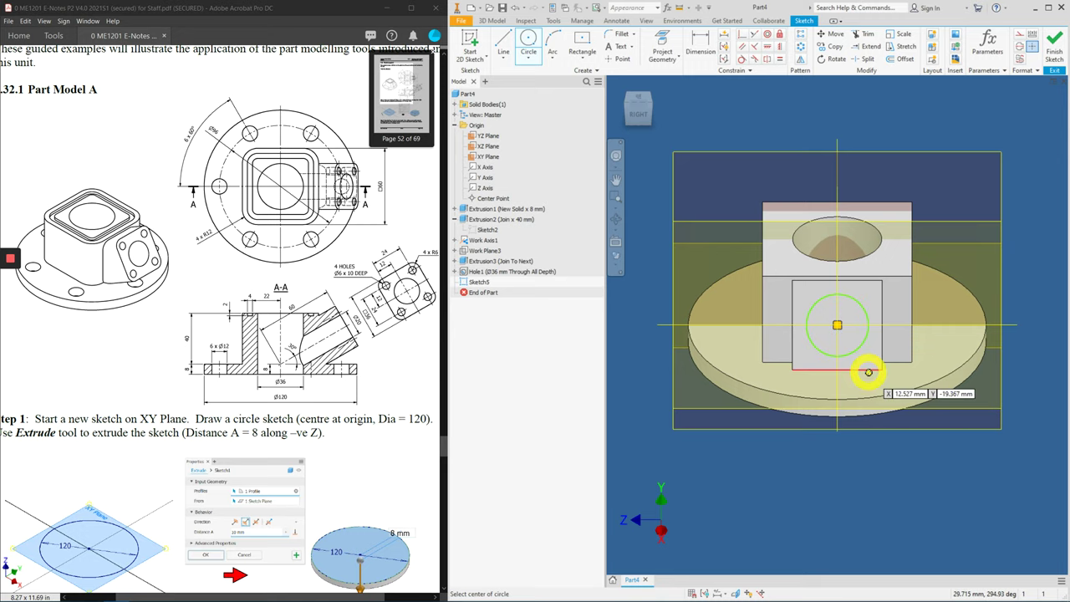
Dimension the circle's diameter as 20 mm and finish the sketch.
left_click(700, 42)
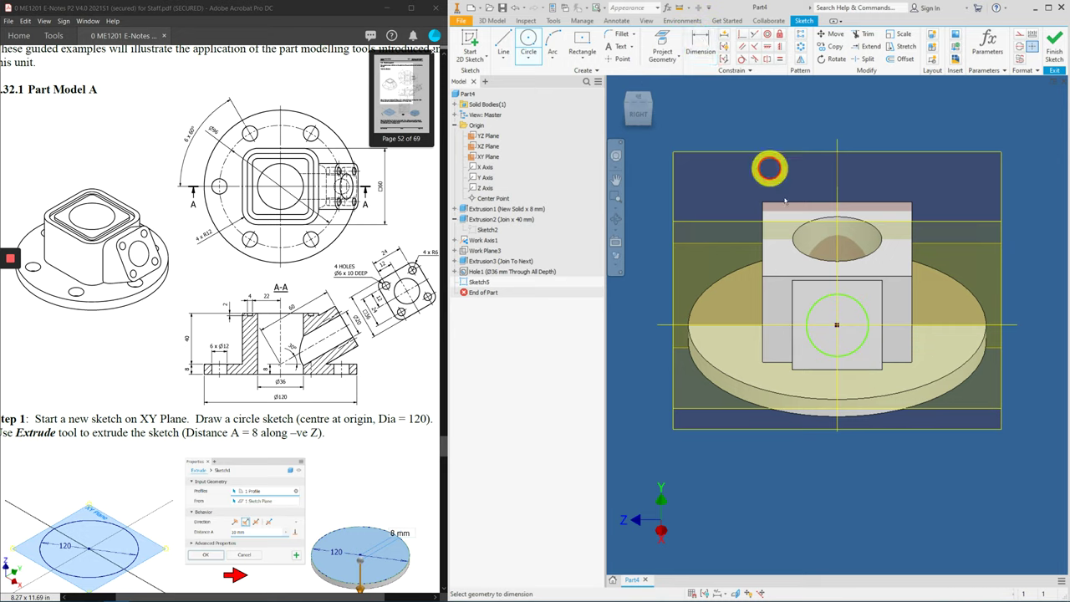
left_click(823, 315)
left_click(811, 216)
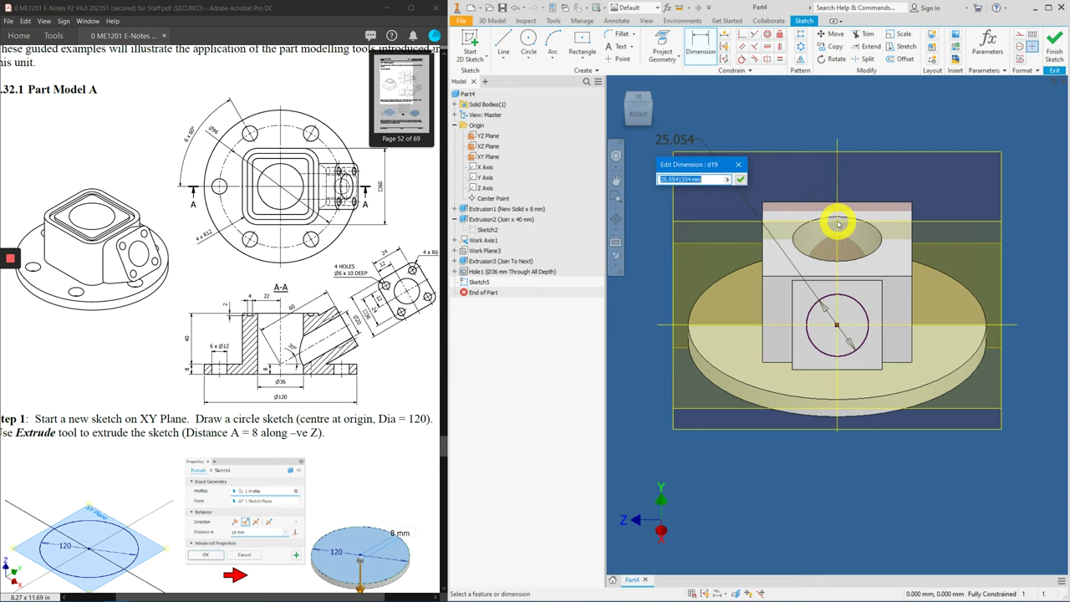
type("20")
key("Return")
key("Escape")
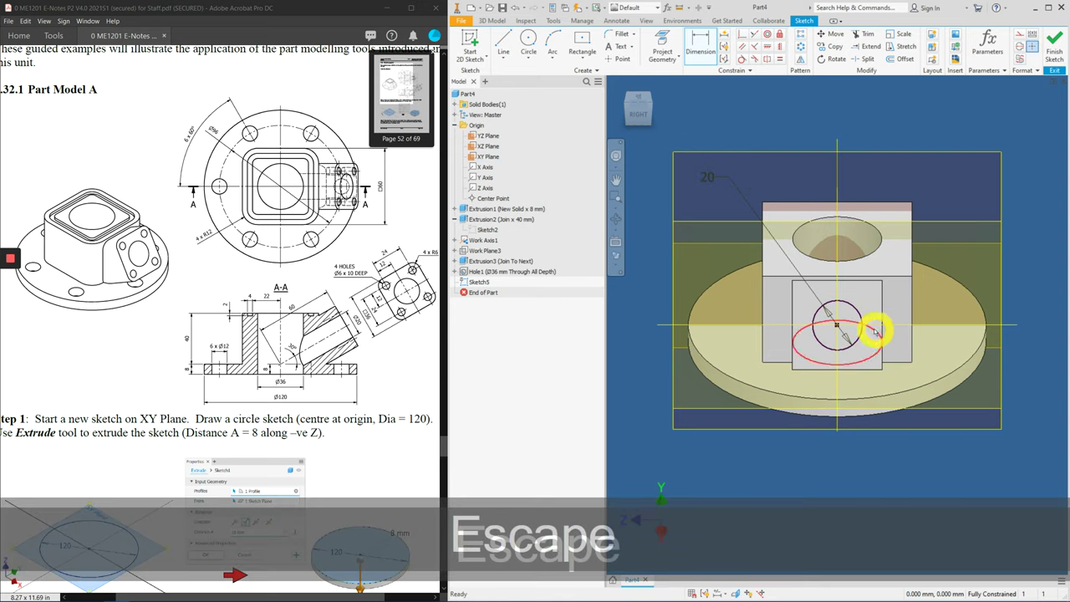
scroll(800, 306, "down", 2)
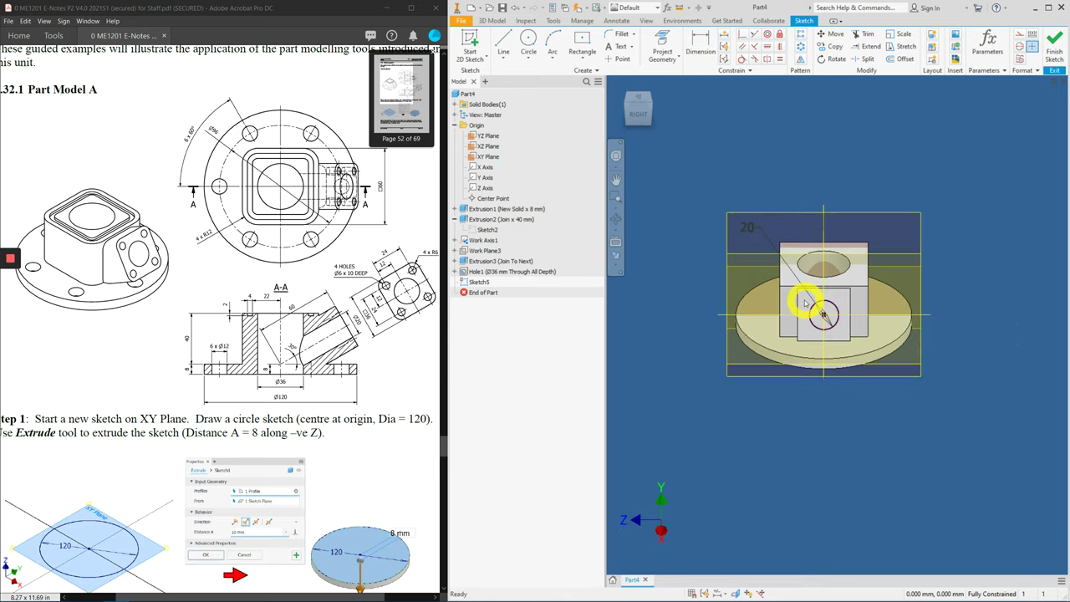
scroll(808, 318, "up", 5)
middle_click_drag(807, 318, 754, 304)
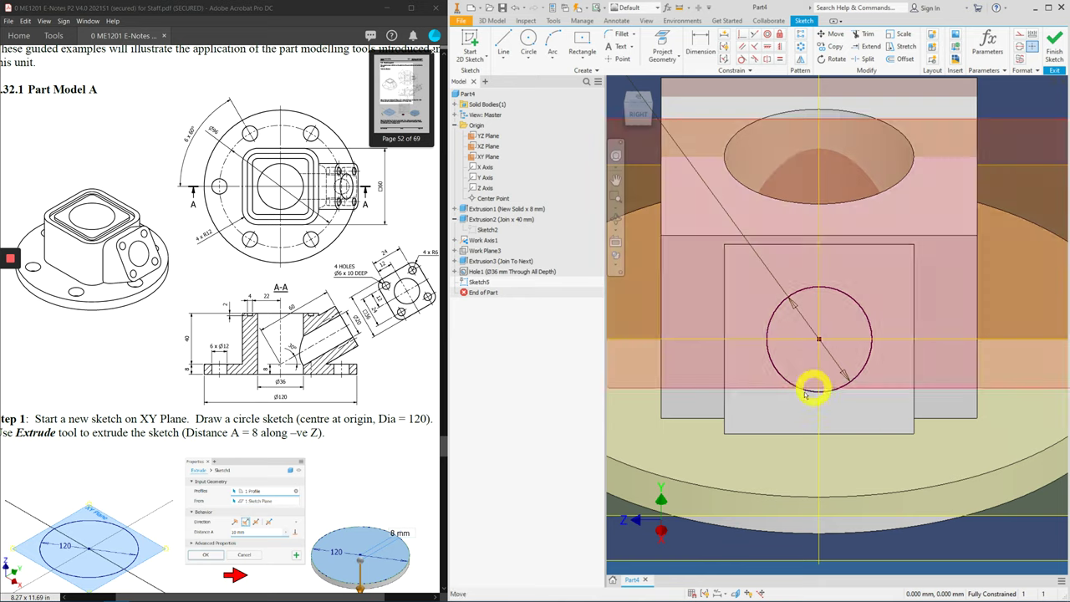
mouse_move(812, 383)
middle_mouse_down("shift")
mouse_move(771, 410)
mouse_move(819, 371)
middle_mouse_up("shift")
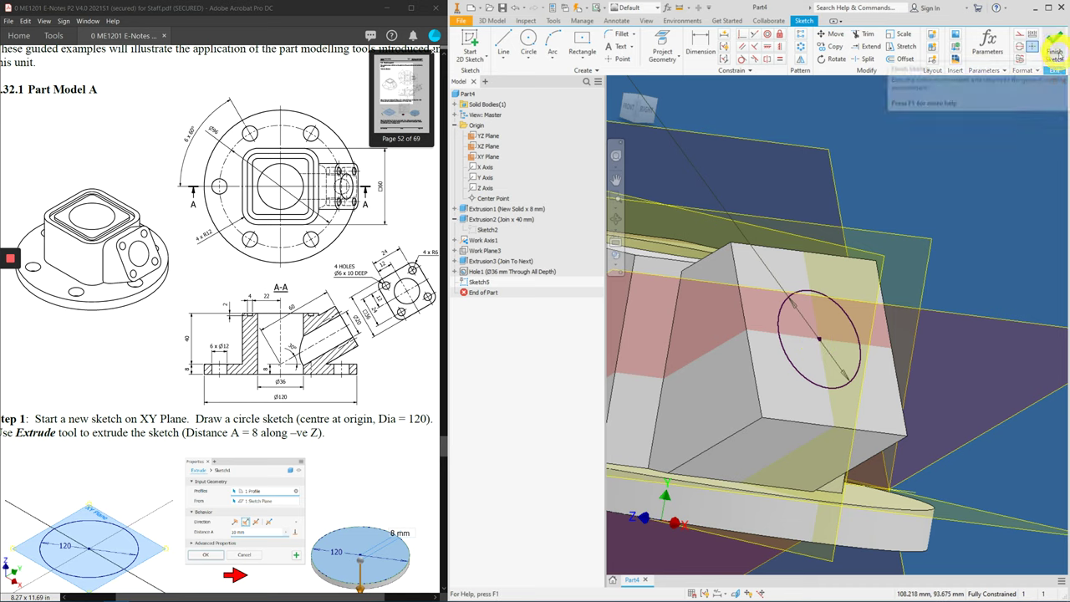
left_click(1052, 46)
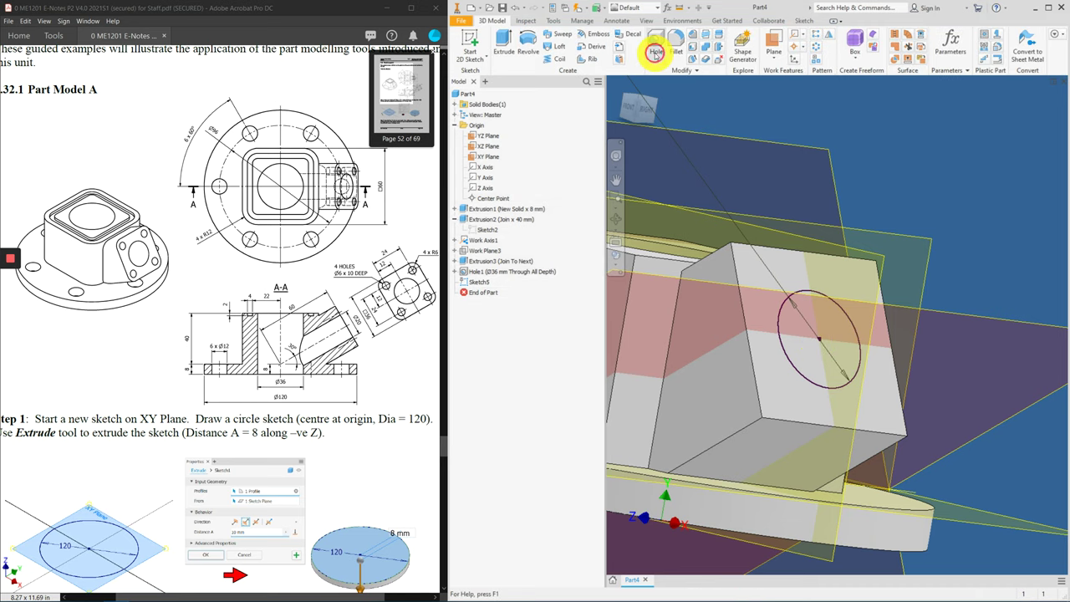
Start a hole at the centre of the sketched circle on the branch face and set its diameter to 20 mm.
left_click(656, 53)
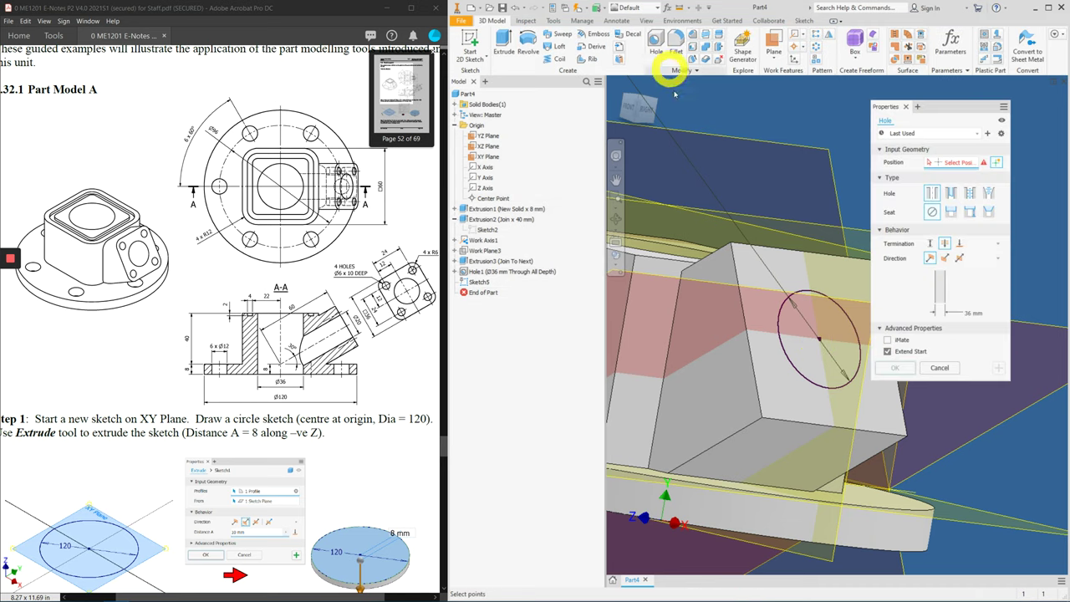
left_click(820, 340)
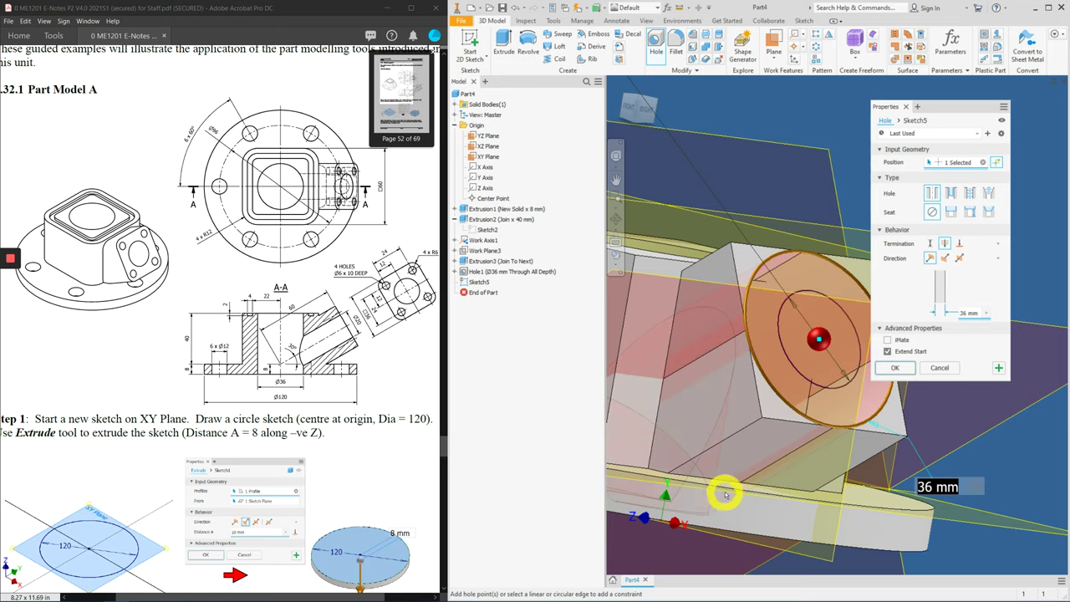
left_click(975, 449)
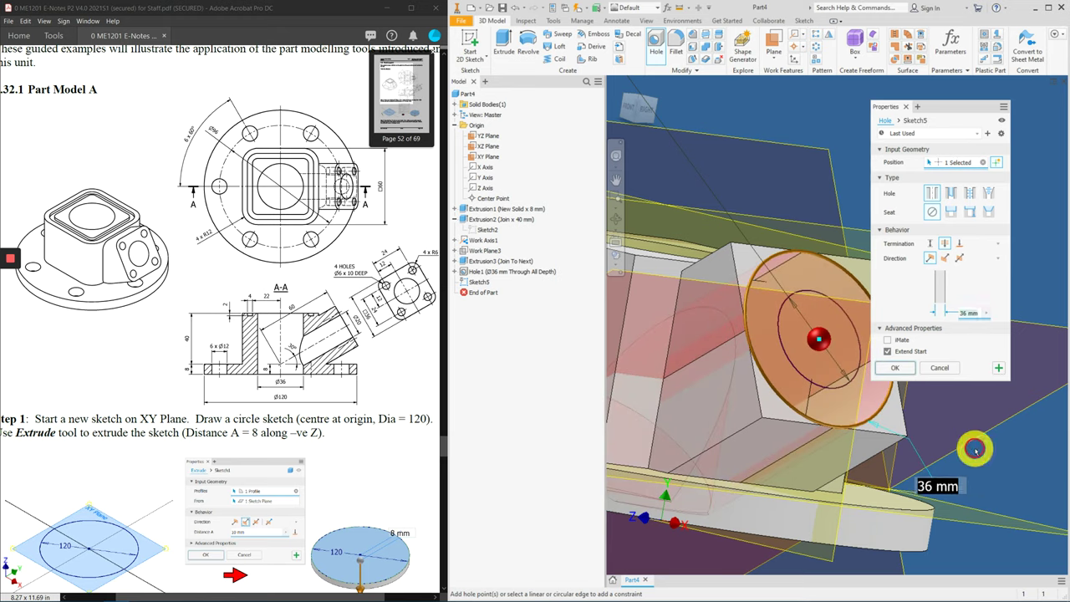
type("20")
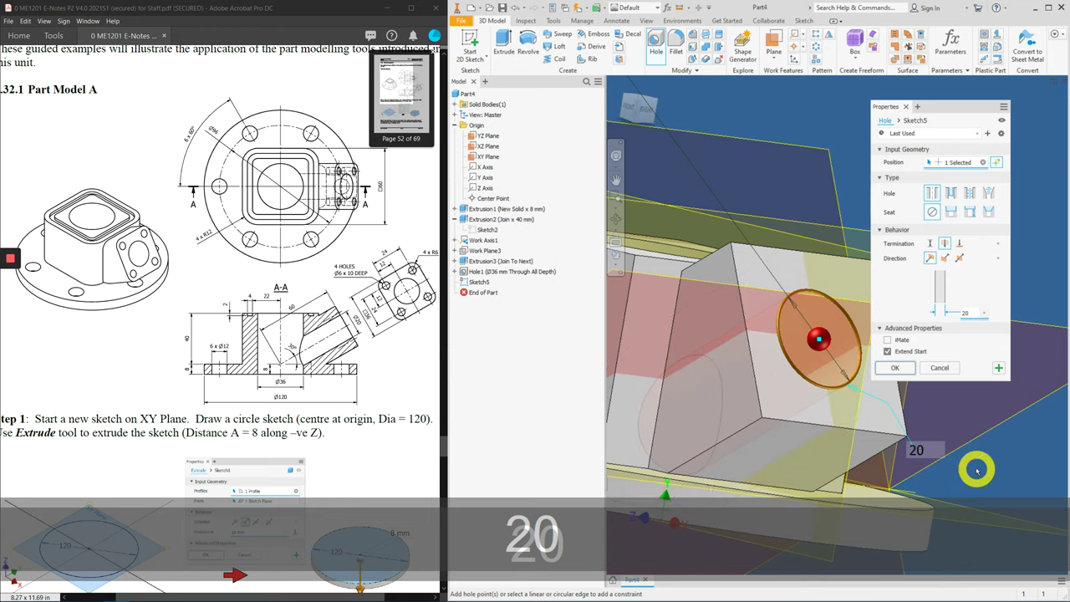
Terminate the branch hole at the cylindrical surface of the 36 mm central bore and create it.
middle_click_drag(654, 372, 954, 246, "shift")
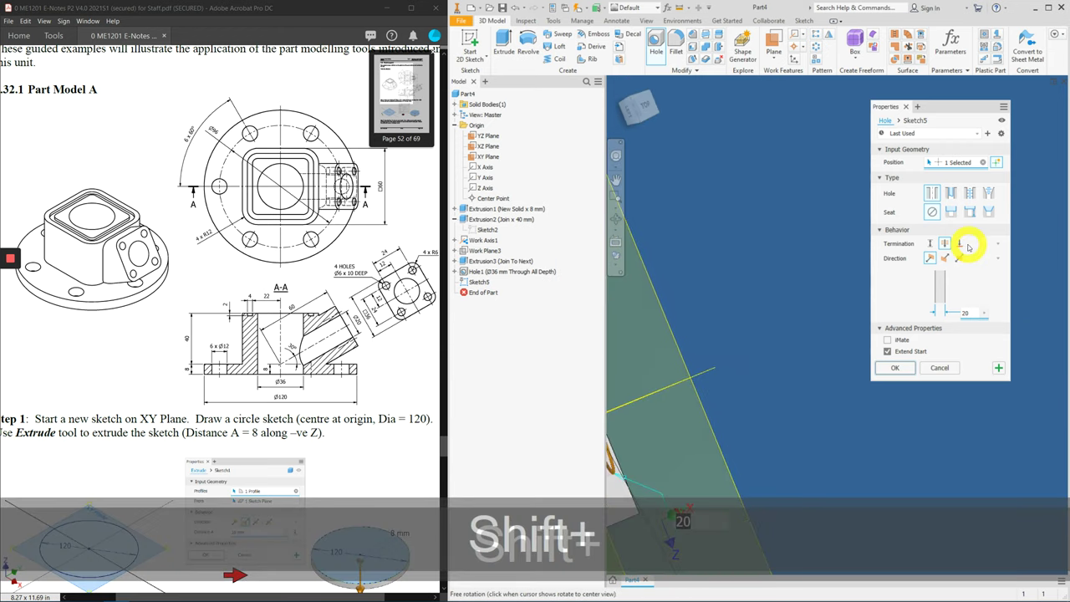
left_click(961, 245)
scroll(741, 473, "up", 3)
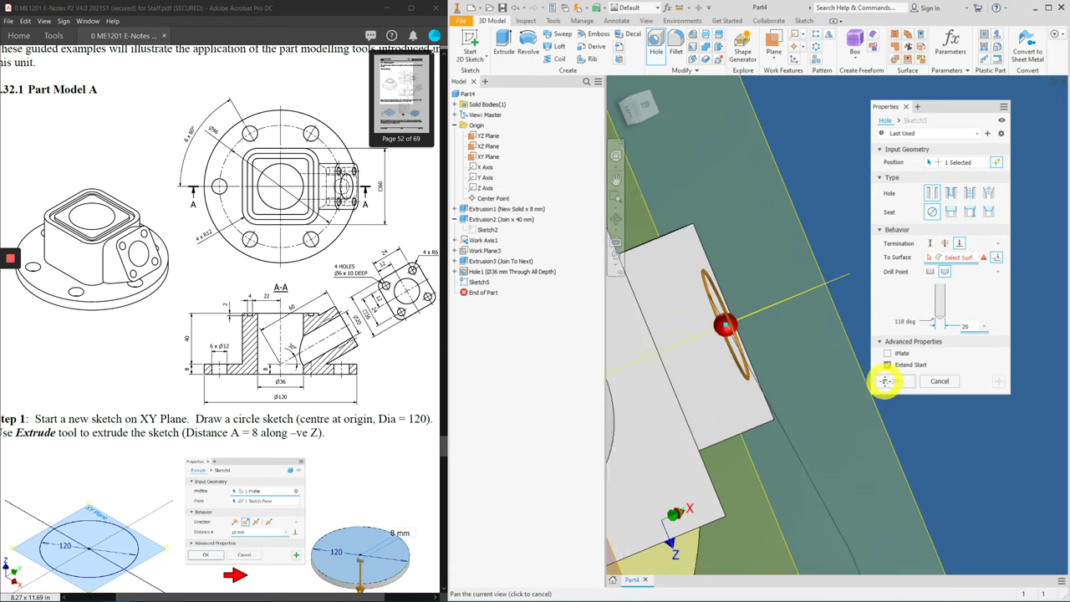
scroll(788, 420, "up", 3)
left_click(717, 384)
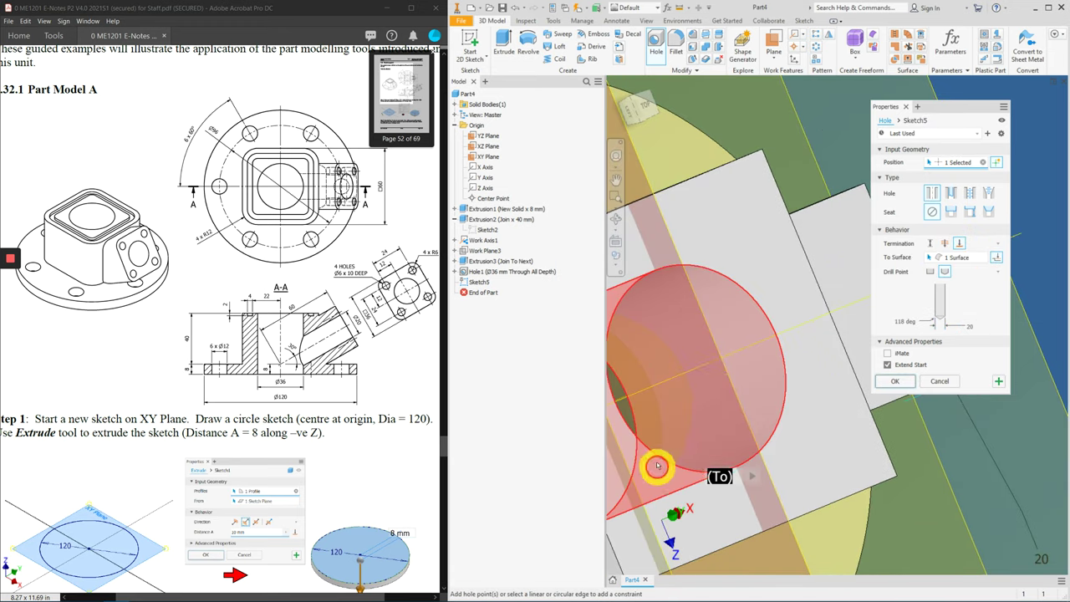
scroll(645, 419, "down", 3)
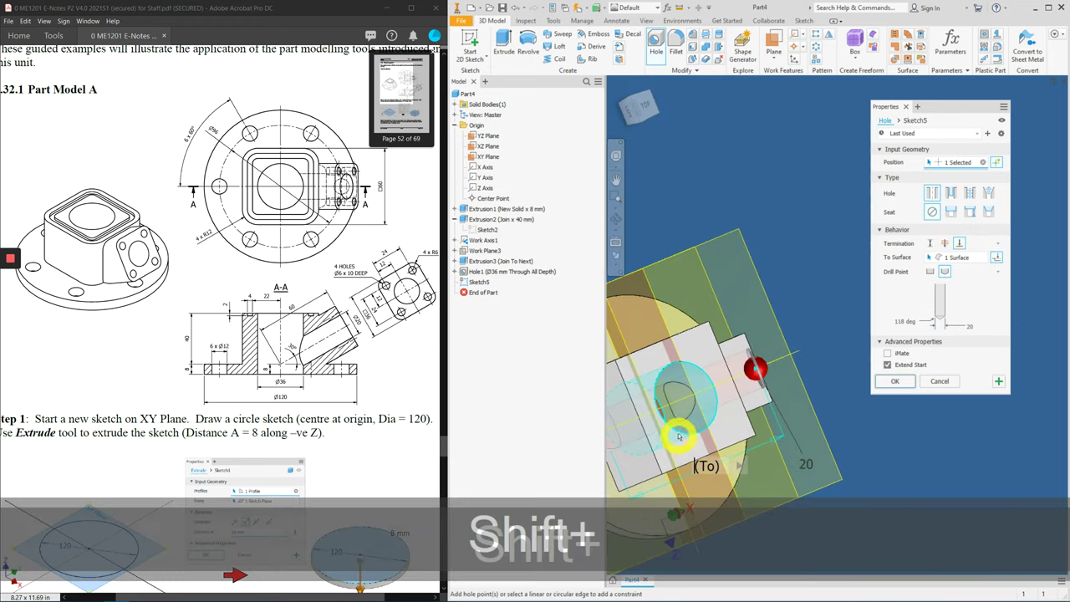
middle_click_drag(696, 400, 763, 274, "shift")
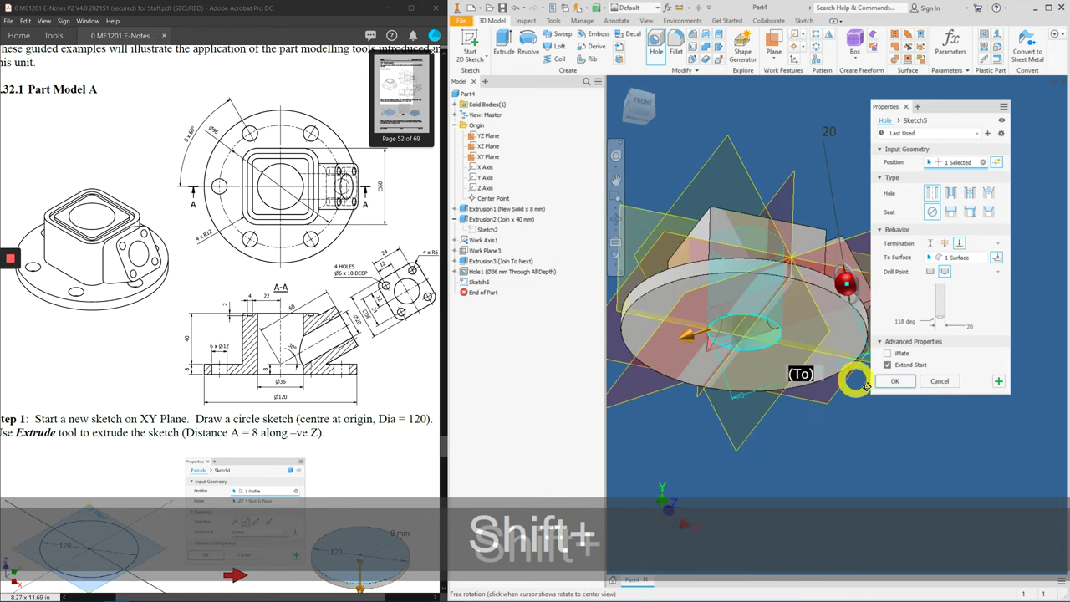
left_click(907, 382)
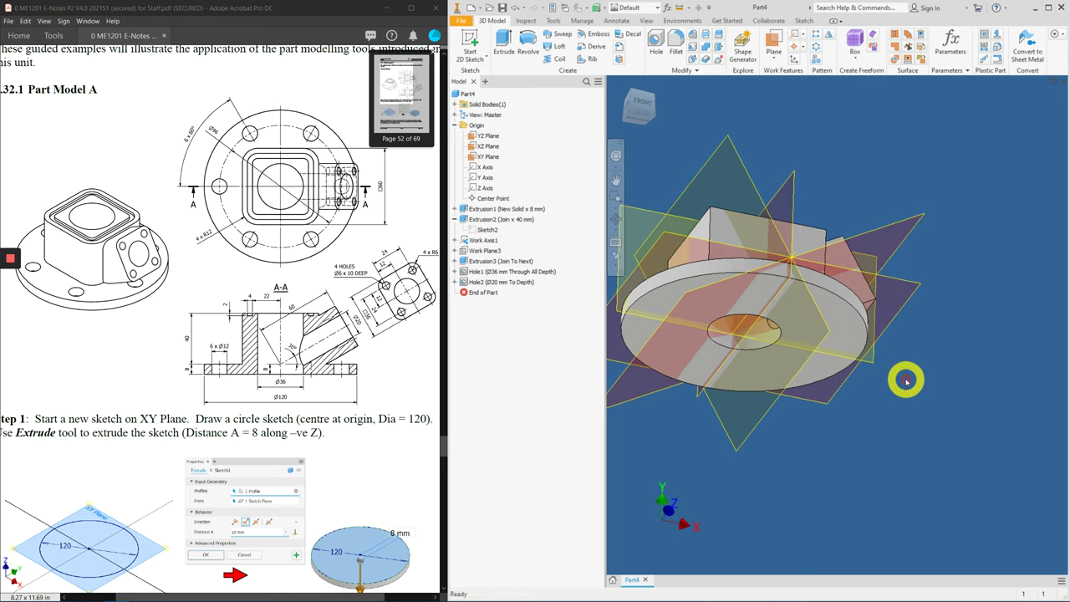
Review the 20 mm branch hole's settings and examine where it opens into the central bore from below.
middle_click_drag(841, 421, 878, 483, "shift")
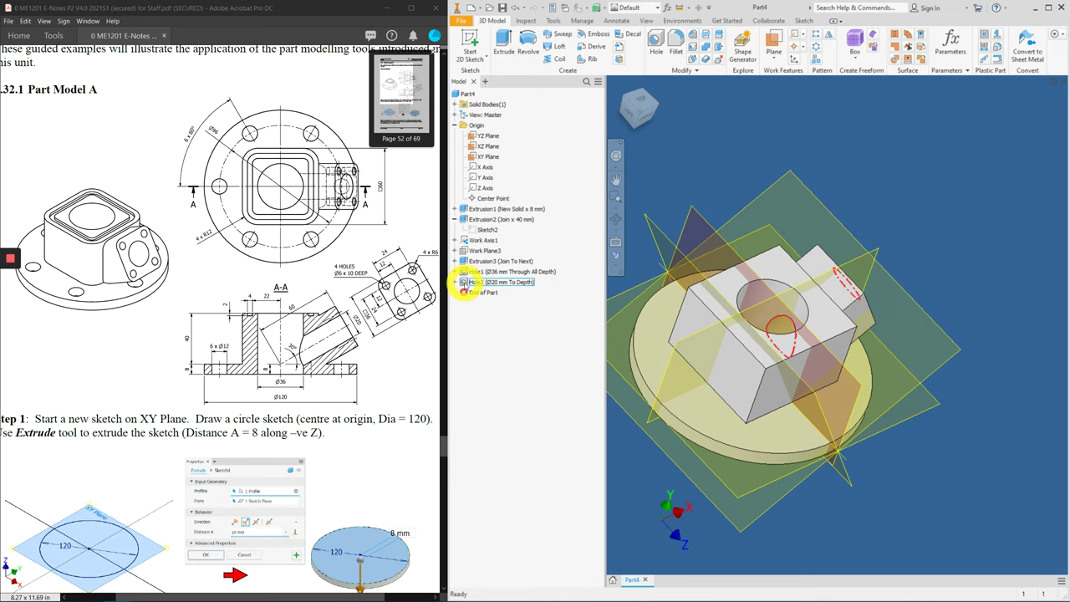
double_click(464, 282)
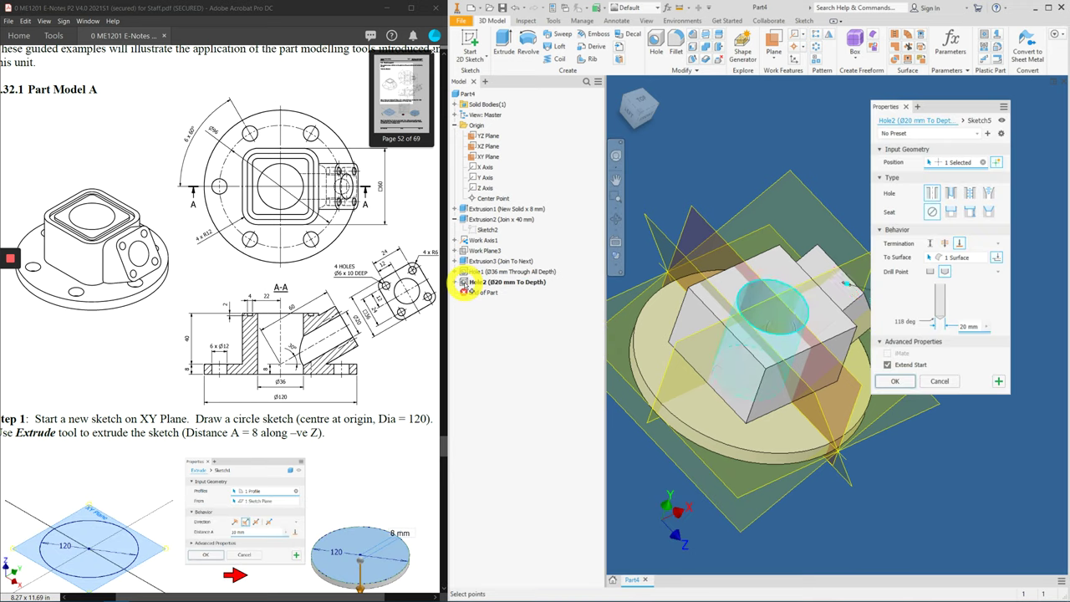
left_click(892, 378)
middle_click_drag(845, 428, 776, 311, "shift")
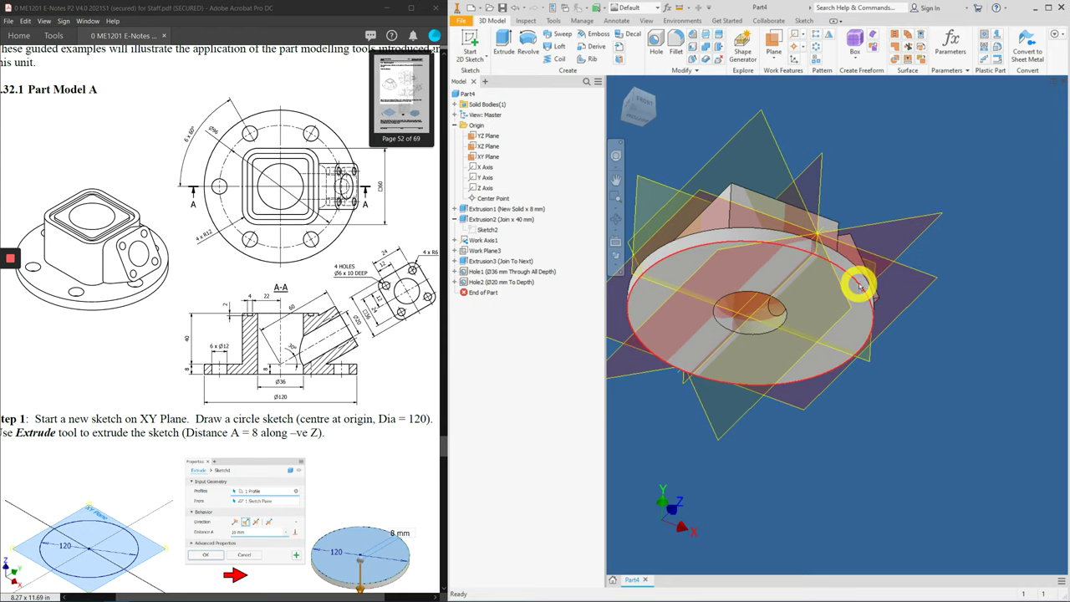
scroll(664, 316, "up", 2)
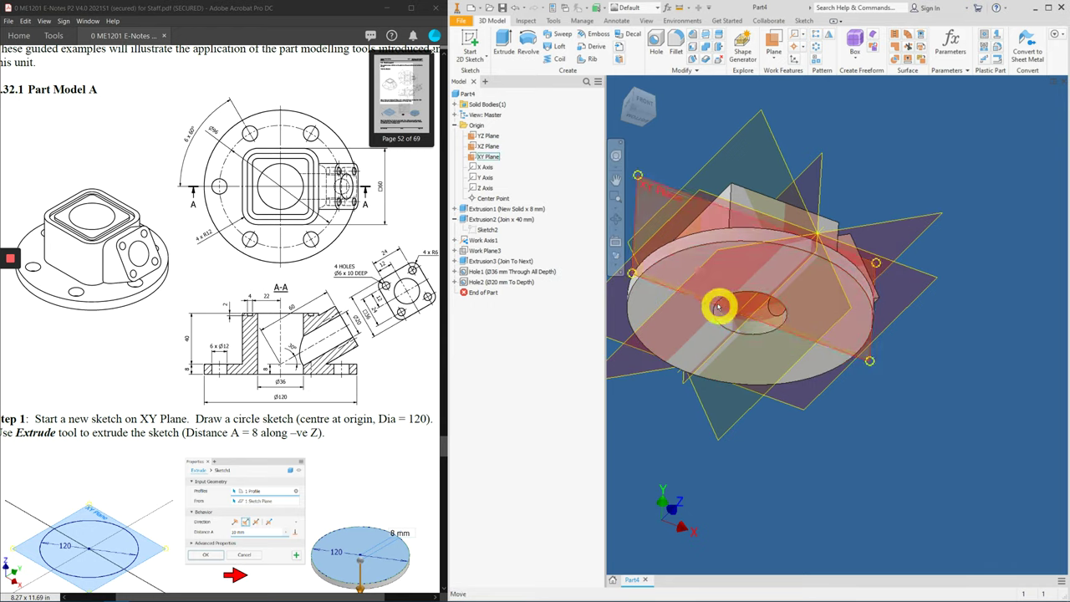
scroll(714, 305, "down", 3)
scroll(711, 305, "up", 6)
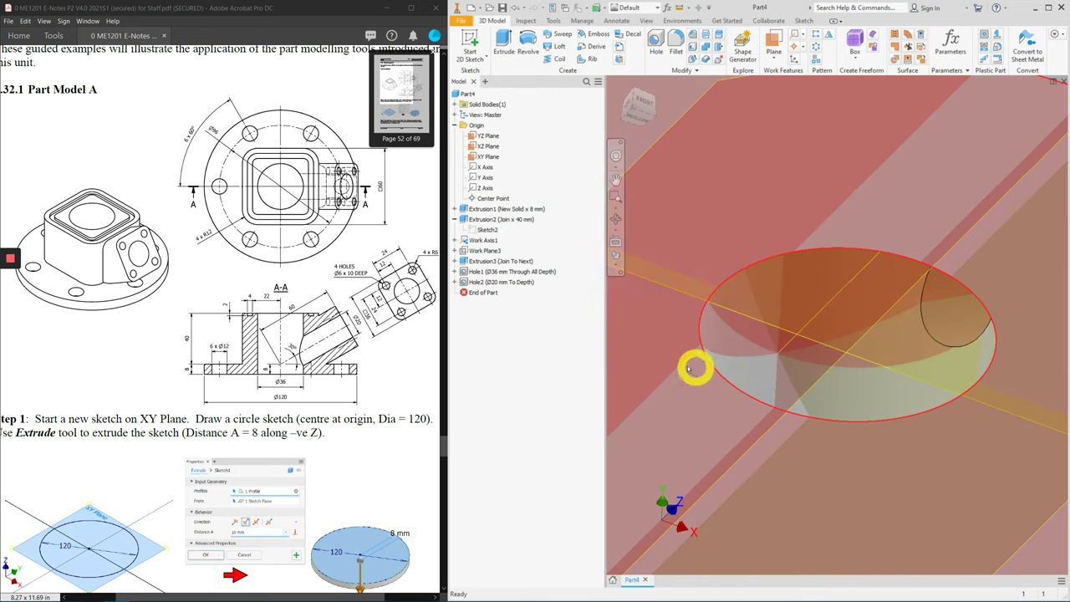
scroll(724, 315, "down", 3)
middle_click_drag(724, 316, 795, 332, "shift")
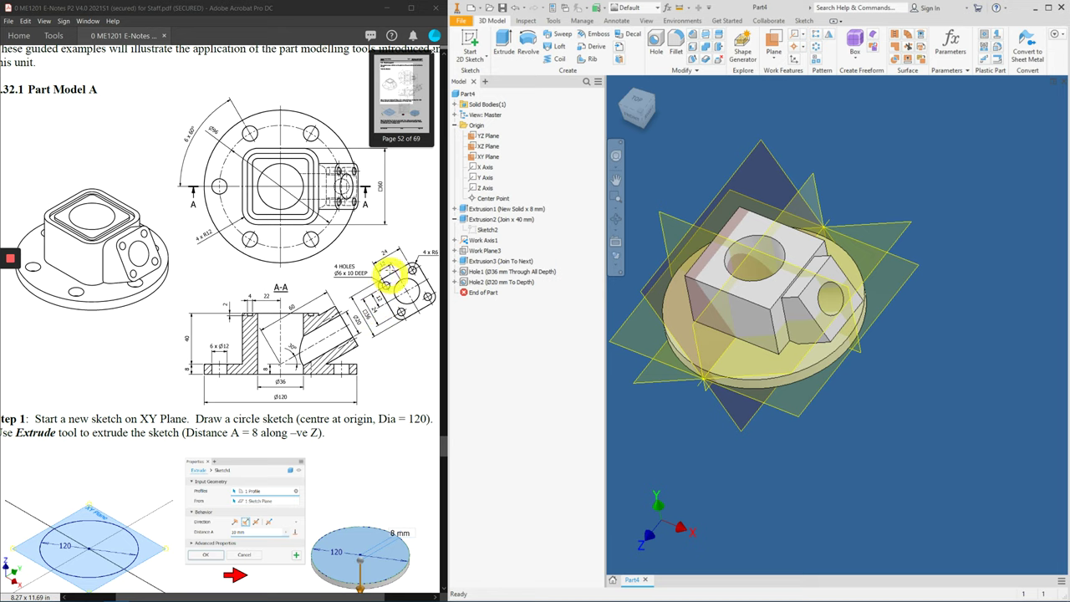
Consult the drawing's branch face detail and fillet the four long corner edges of the inclined branch with a 6 mm radius.
left_click(425, 267)
scroll(425, 268, "up", 5, "ctrl")
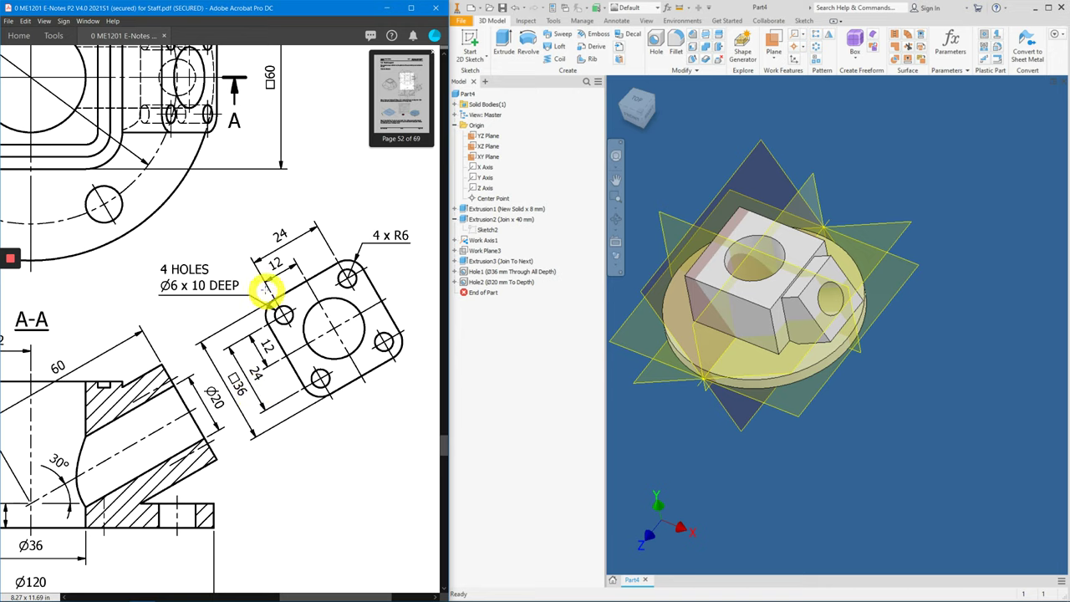
left_click(812, 298)
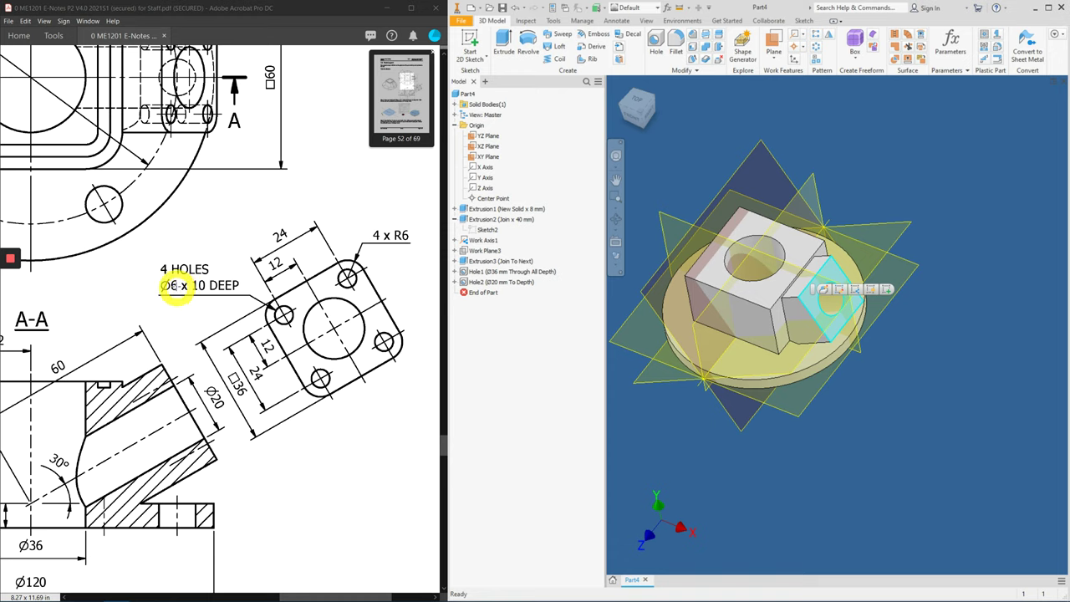
left_click(844, 399)
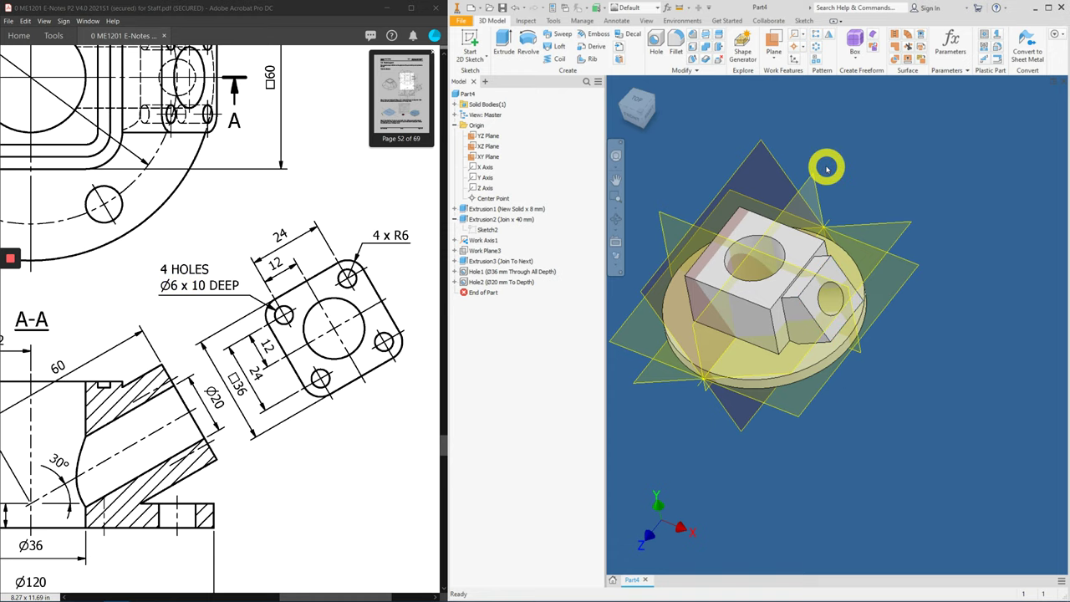
left_click(675, 44)
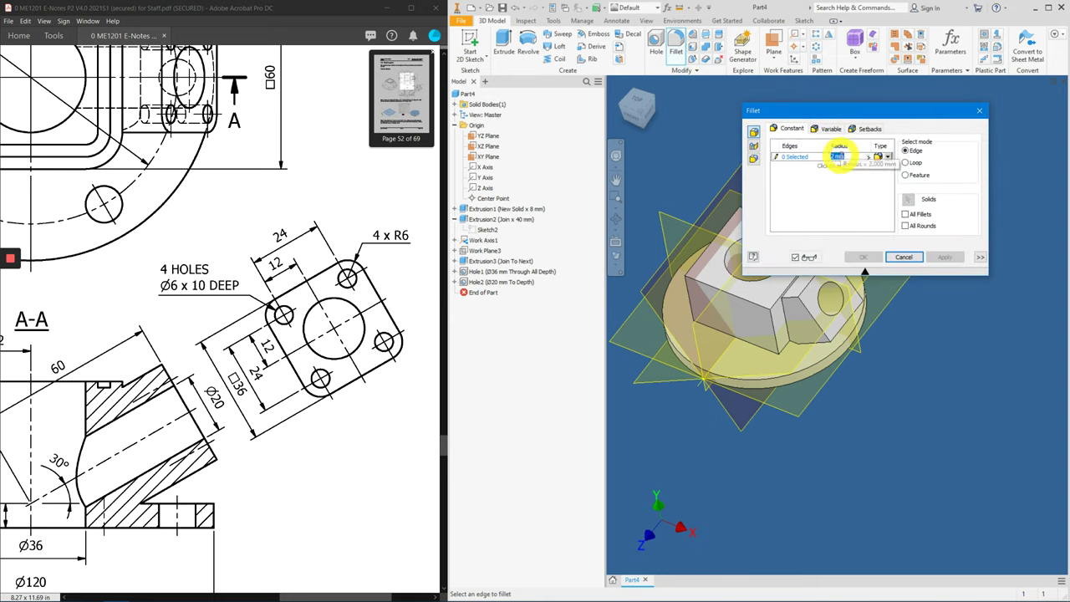
type("6")
key("Return")
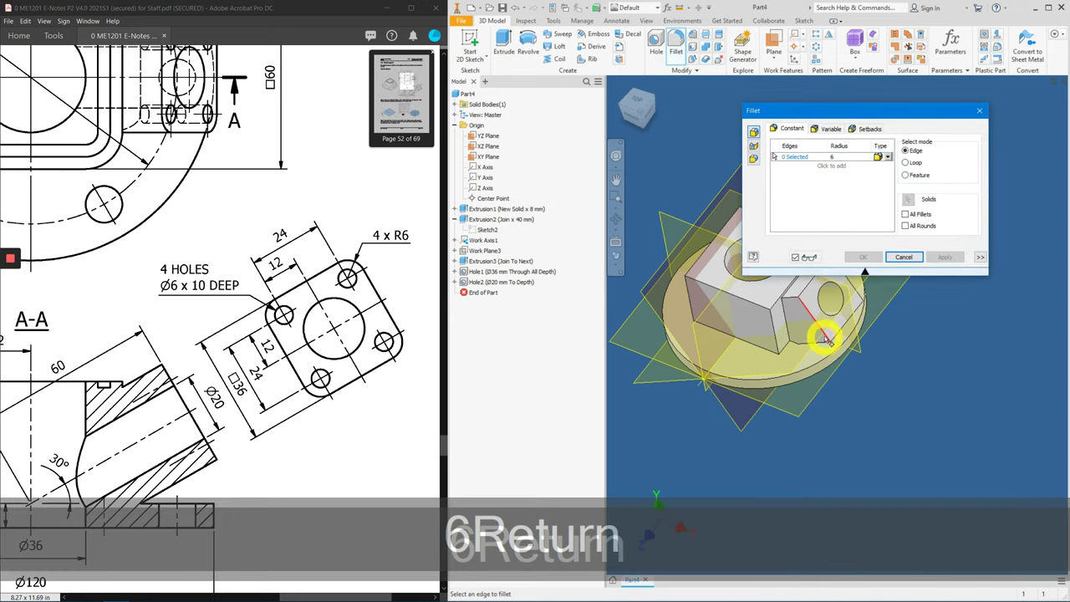
middle_click_drag(824, 329, 812, 392)
left_click(779, 361)
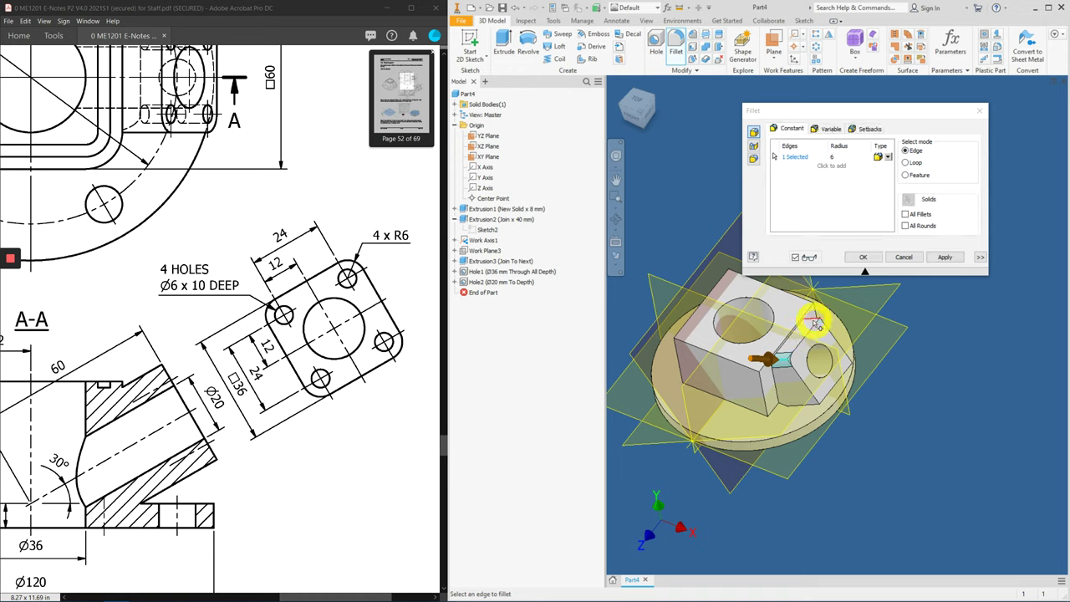
left_click(810, 358)
left_click(803, 408)
left_click(836, 365)
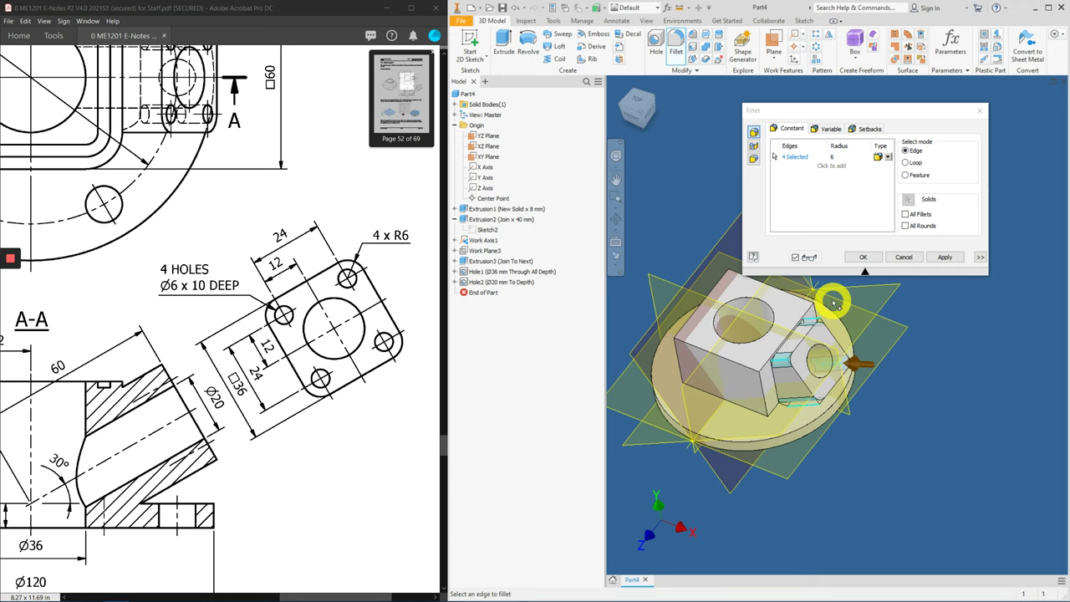
left_click(864, 259)
Start a sketch on the branch's outer end face, project the face's edges and corner arc centres, and finish the sketch.
middle_click_drag(950, 298, 794, 361, "shift")
left_click(796, 358)
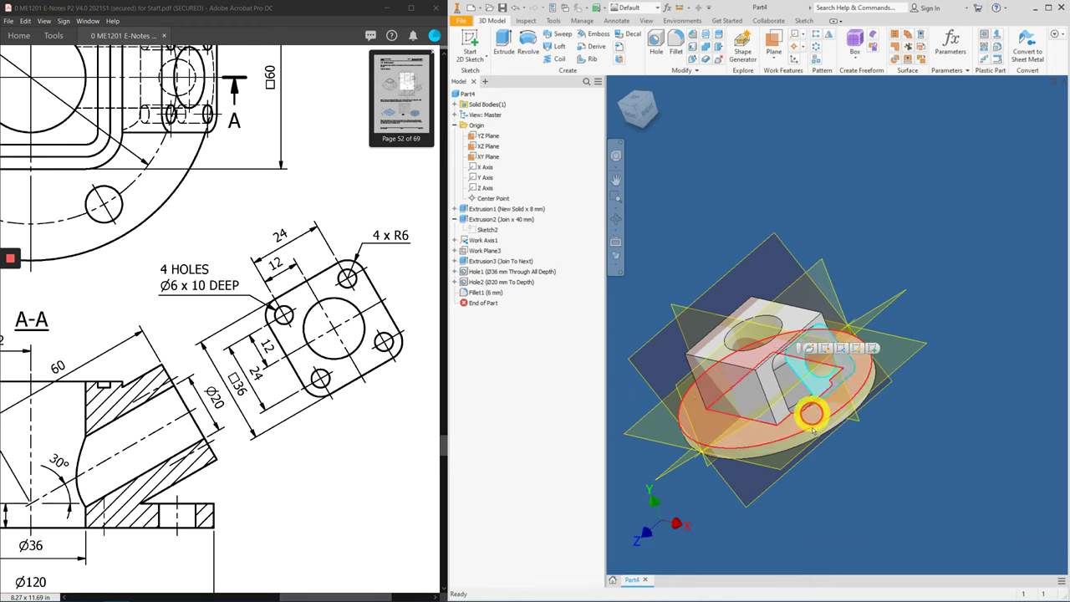
left_click(873, 352)
scroll(893, 465, "down", 4)
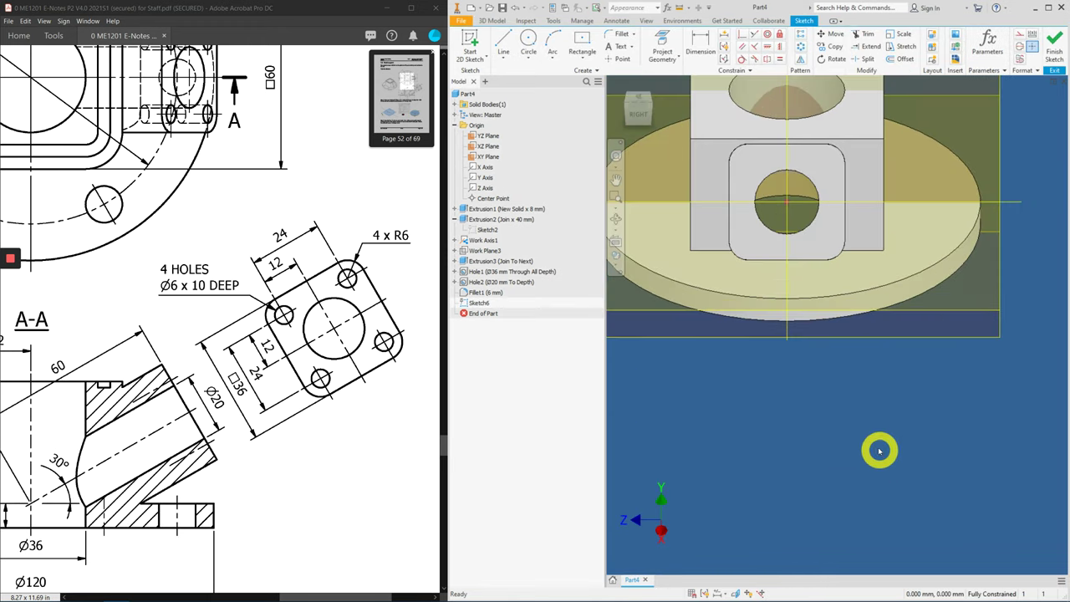
left_click(660, 40)
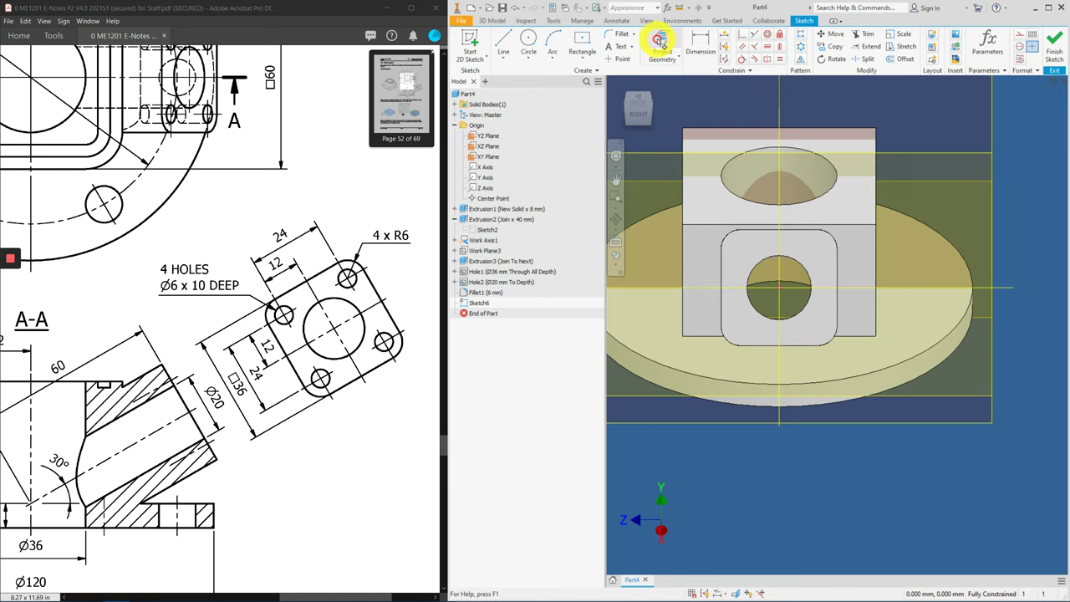
left_click(752, 255)
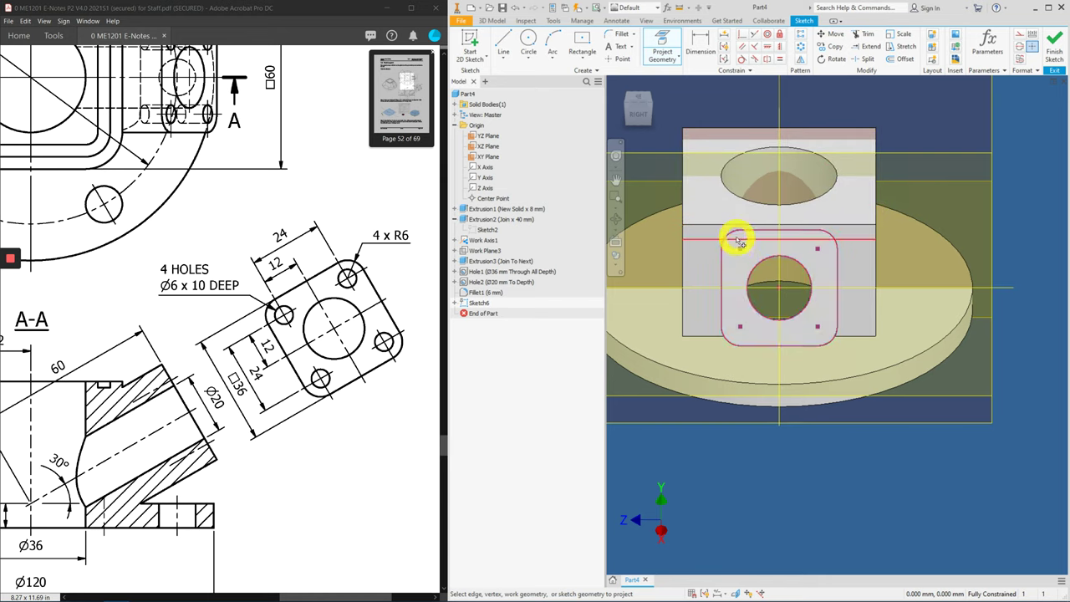
left_click(818, 252)
left_click(1054, 46)
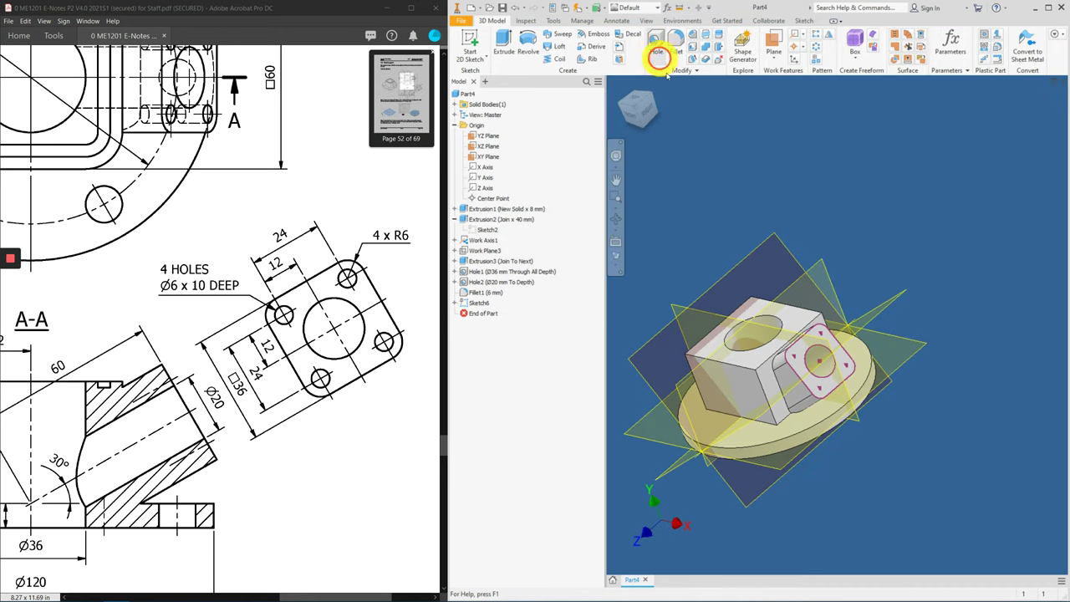
Create holes at the four projected corner centres of the branch face with a 6 mm diameter and a 10 mm depth.
left_click(819, 334)
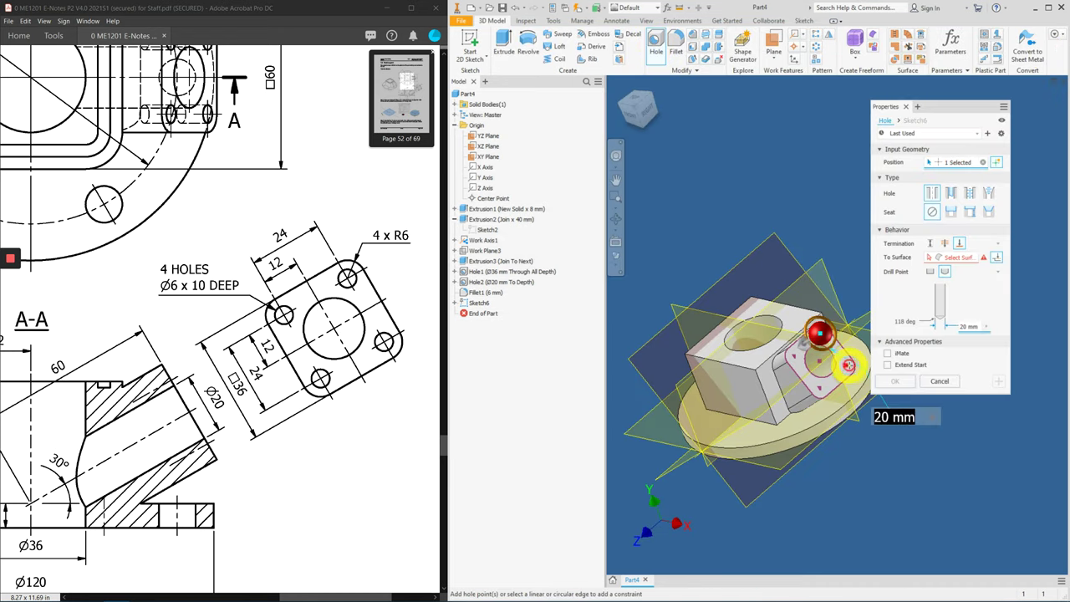
left_click(819, 387)
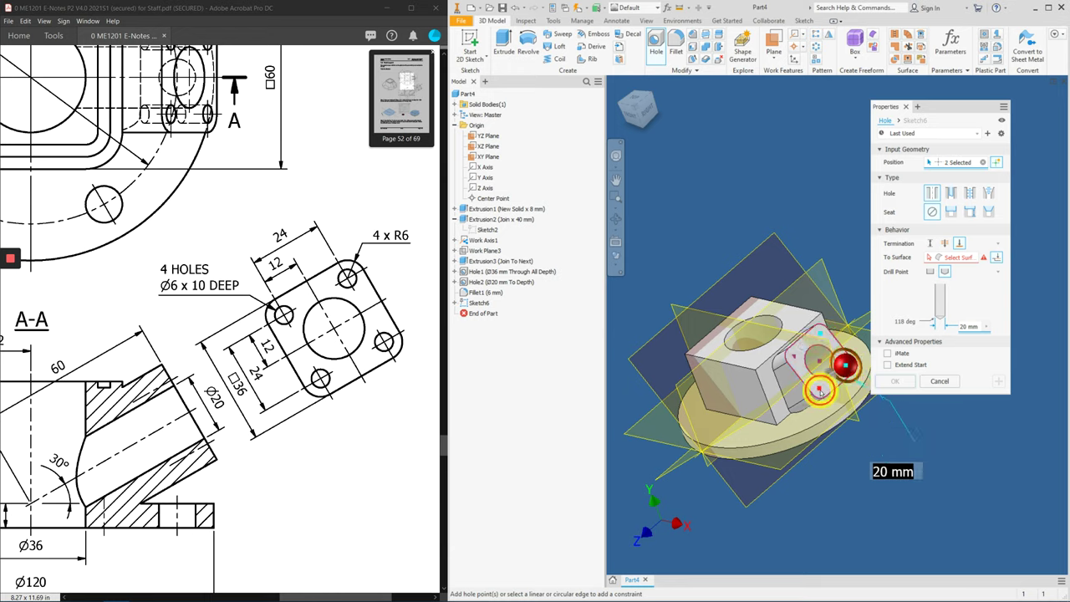
left_click(798, 357)
left_click(797, 356)
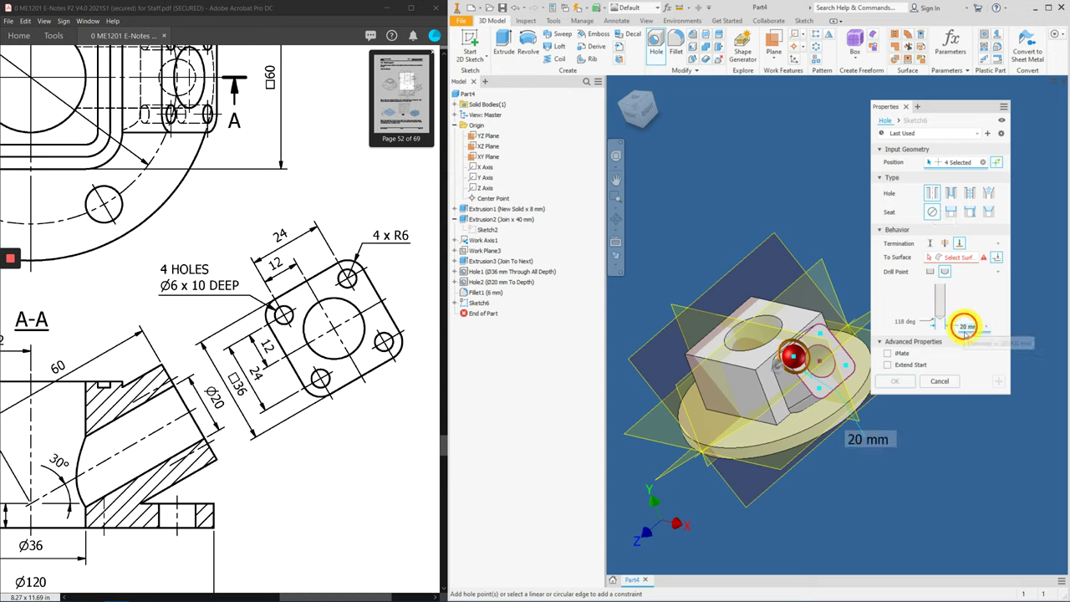
type("6")
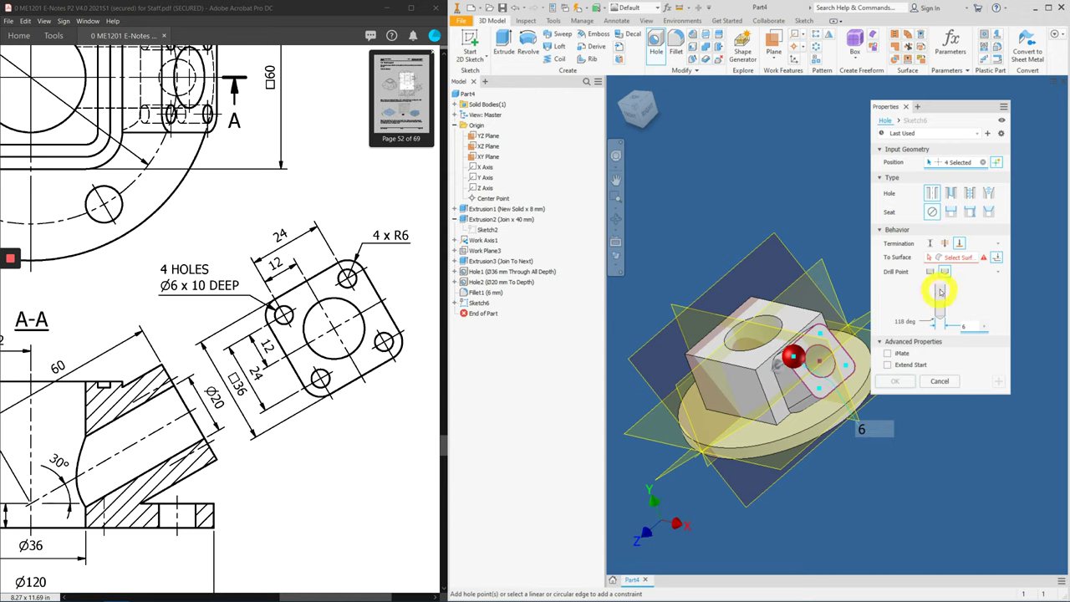
left_click(929, 246)
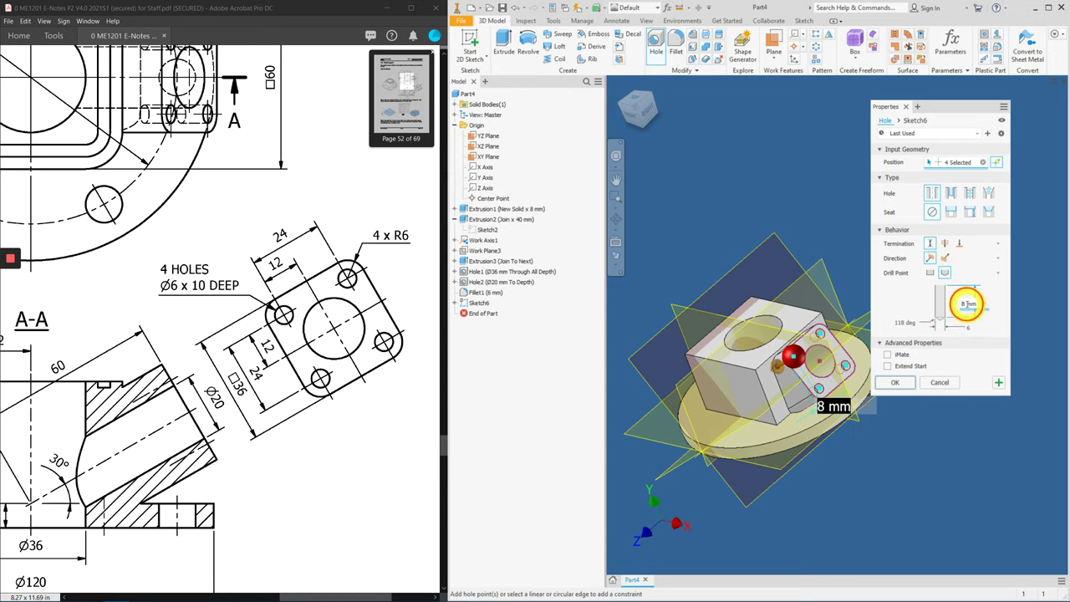
type("10")
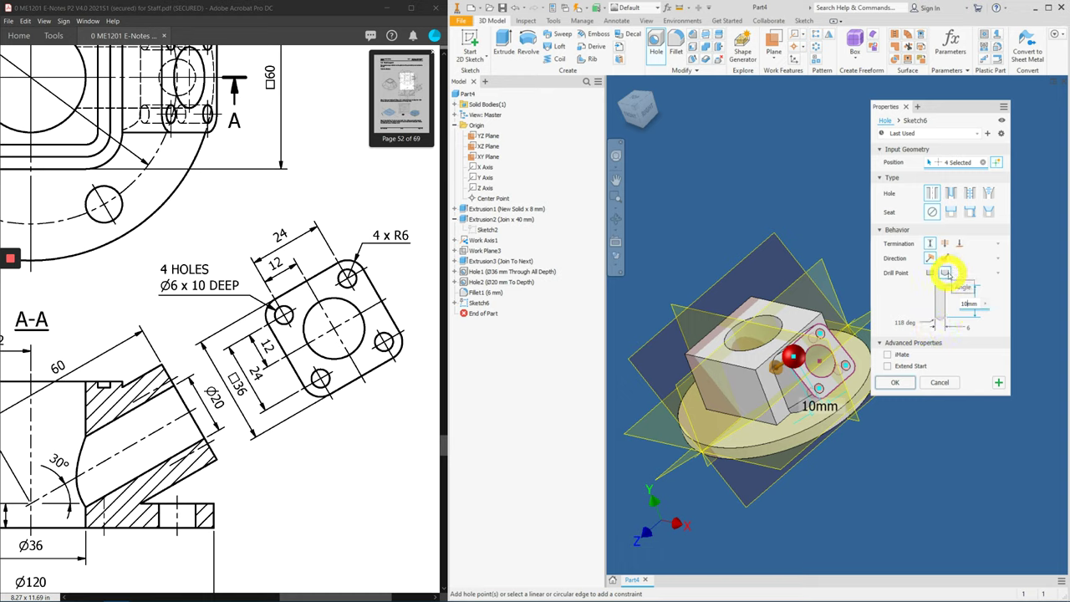
left_click(911, 386)
Check the bolt hole layout in the drawing and start a sketch on the round flange's upper face.
mouse_move(880, 449)
middle_mouse_down("shift")
mouse_move(853, 430)
mouse_move(800, 438)
middle_mouse_up("shift")
left_click_drag(299, 388, 322, 404)
left_click_drag(263, 347, 322, 406)
left_click_drag(225, 333, 254, 359)
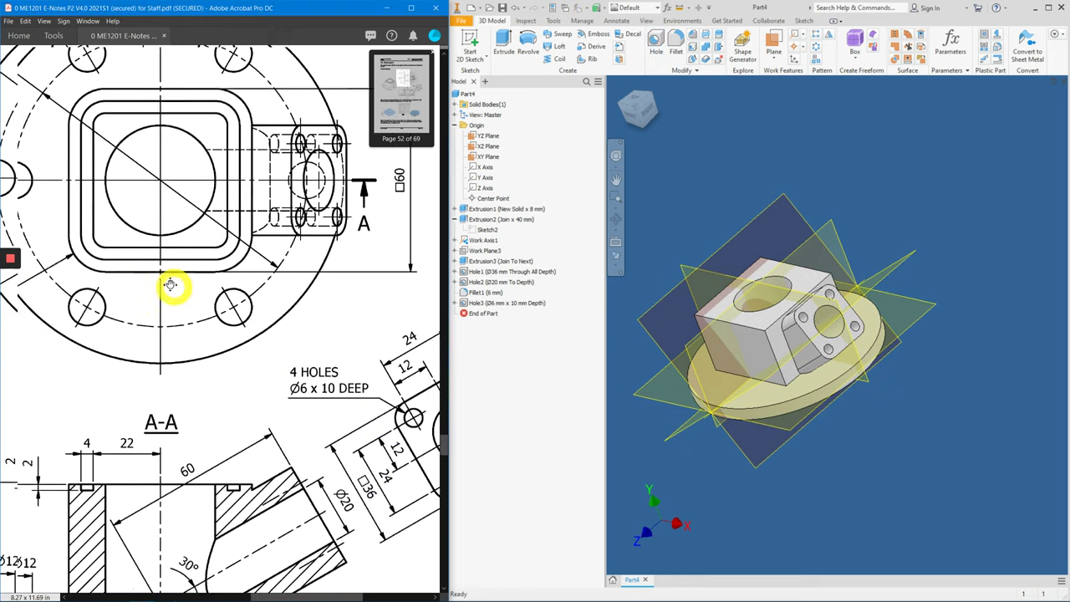
scroll(178, 192, "down", 3, "ctrl")
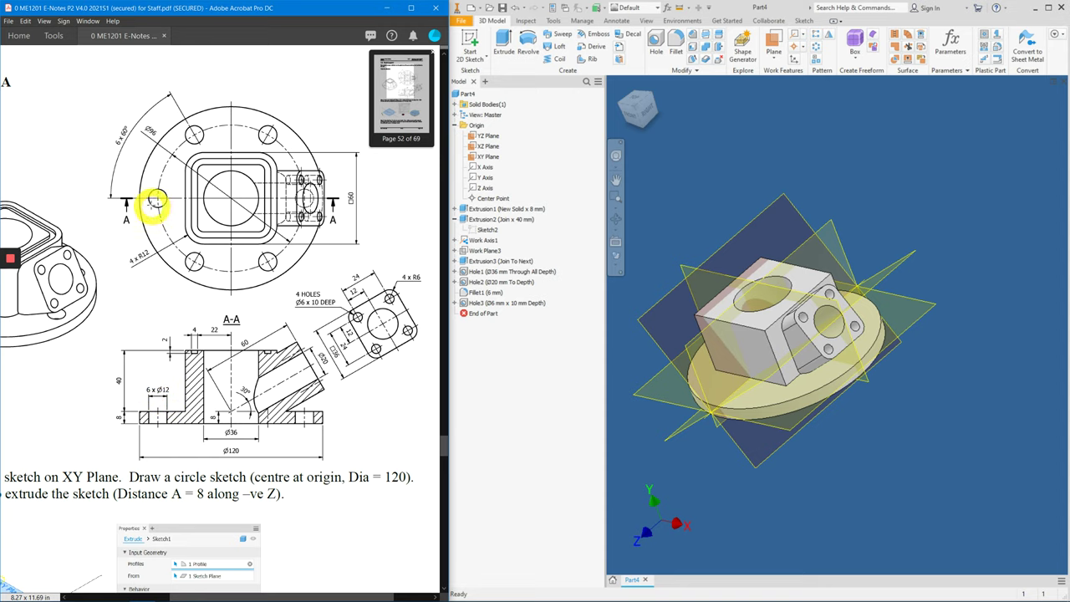
middle_click_drag(638, 208, 660, 168, "shift")
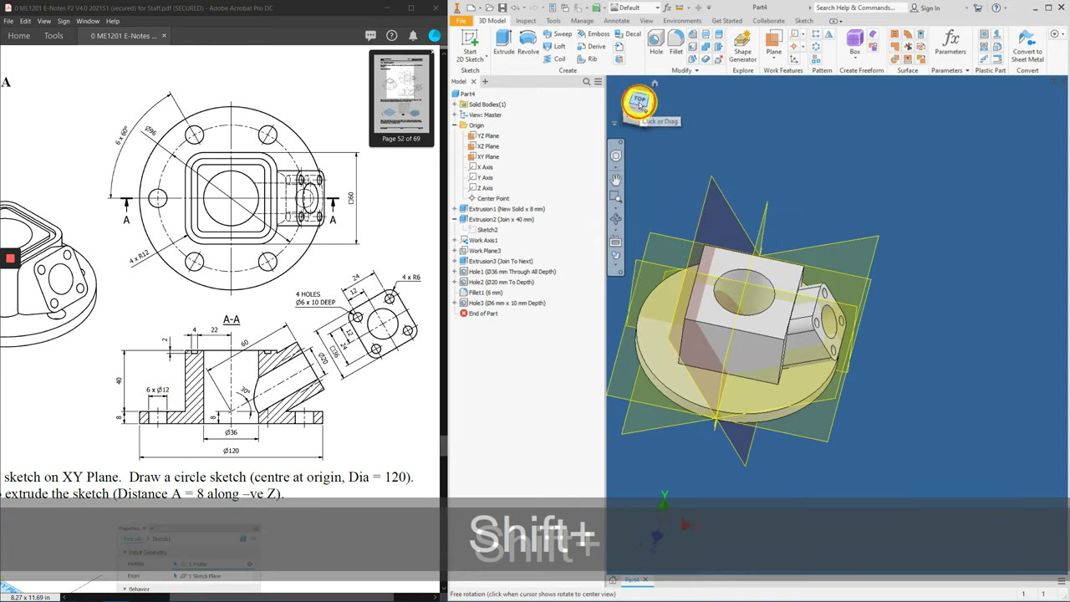
left_click(640, 102)
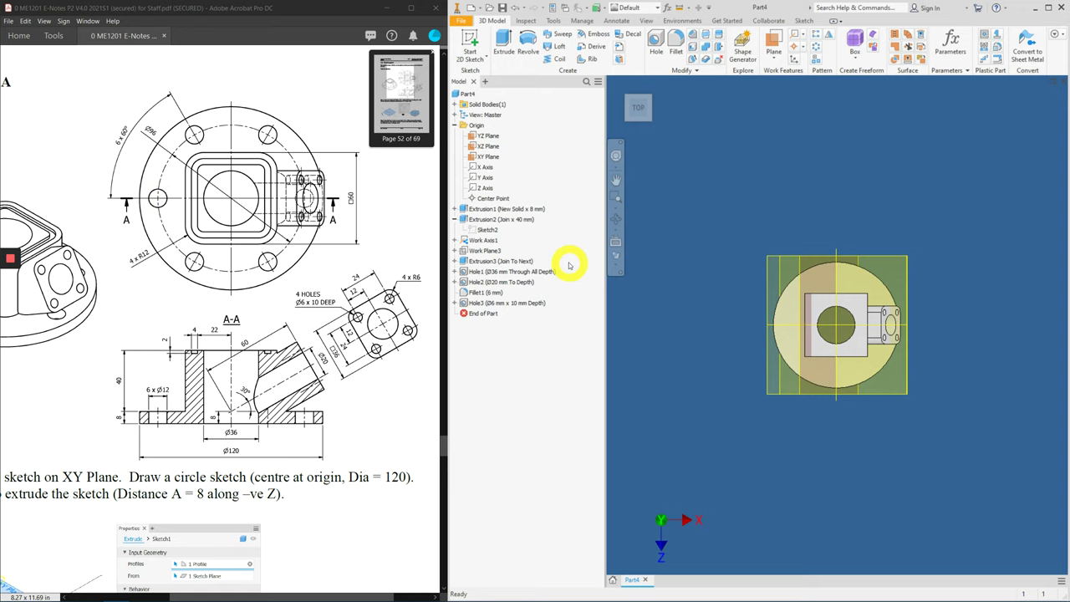
left_click(796, 323)
left_click(873, 320)
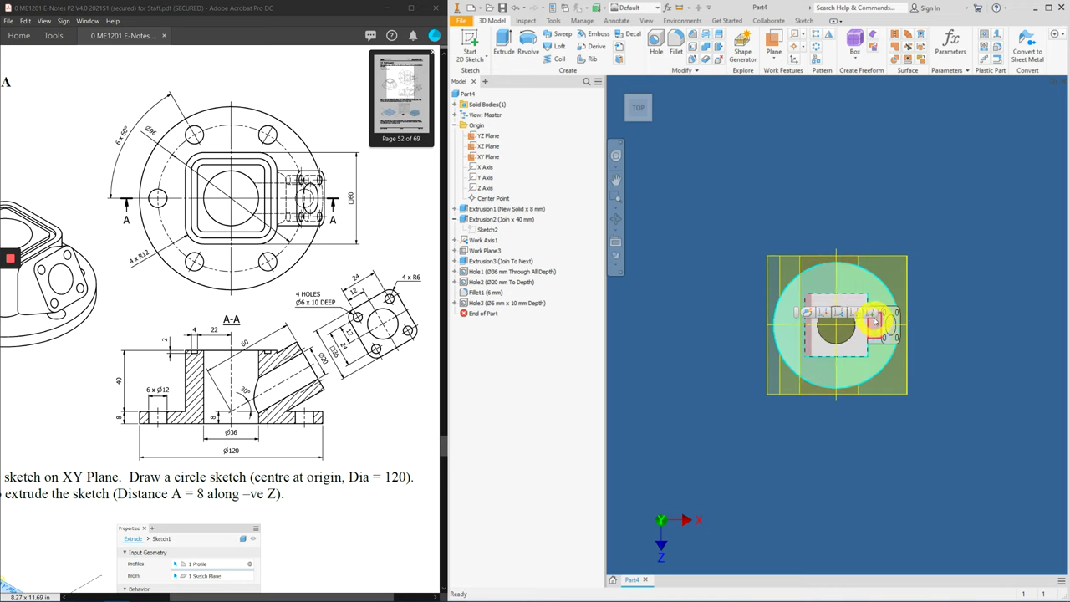
left_click(869, 313)
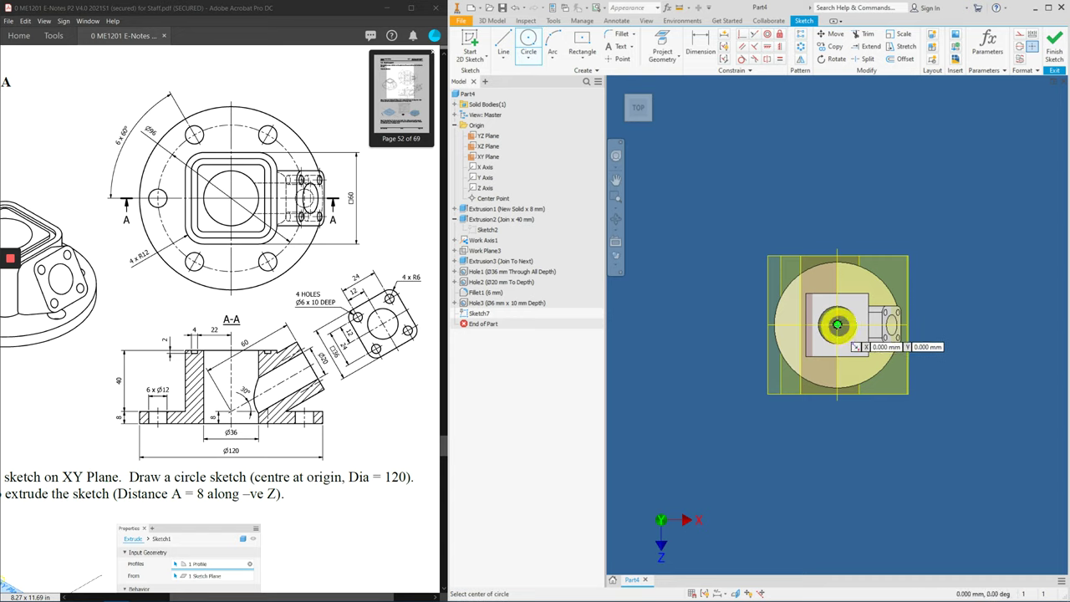
Draw a circle centred at the flange's origin and dimension its diameter as 96 mm.
left_click(837, 325)
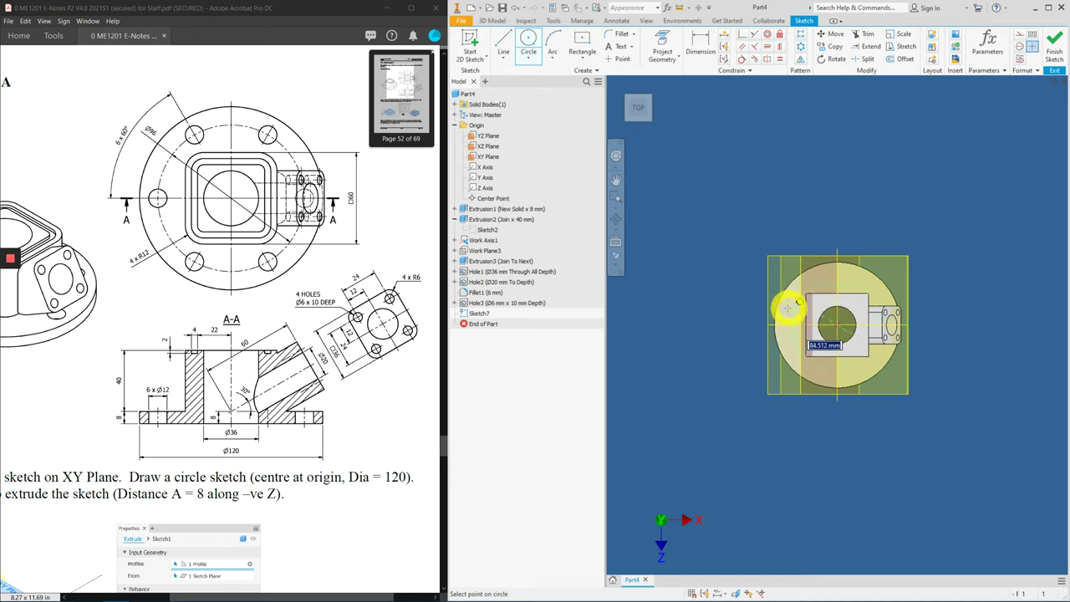
type("120")
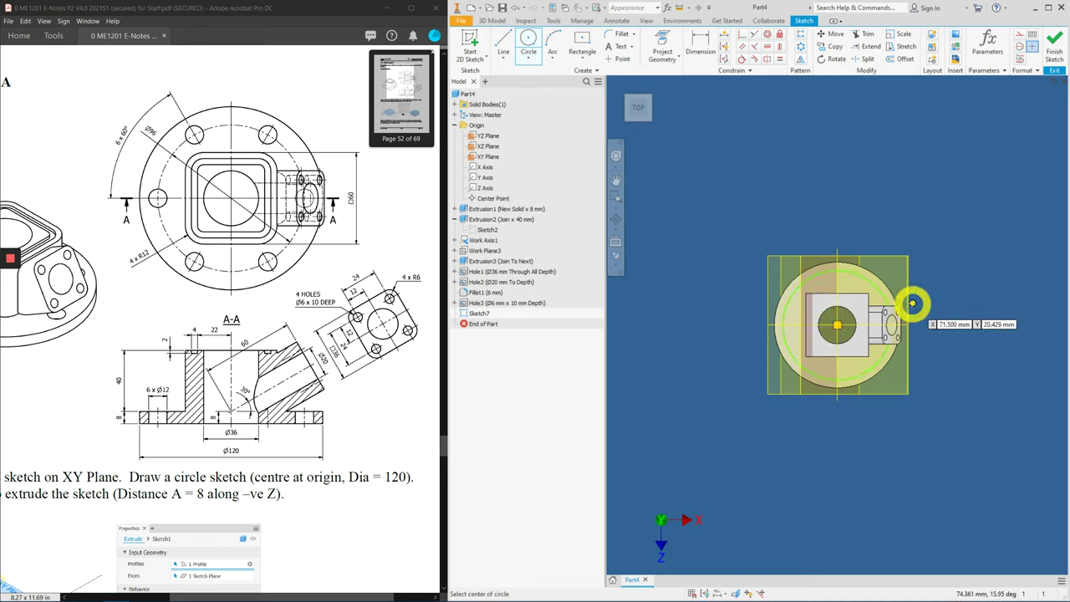
key("Return")
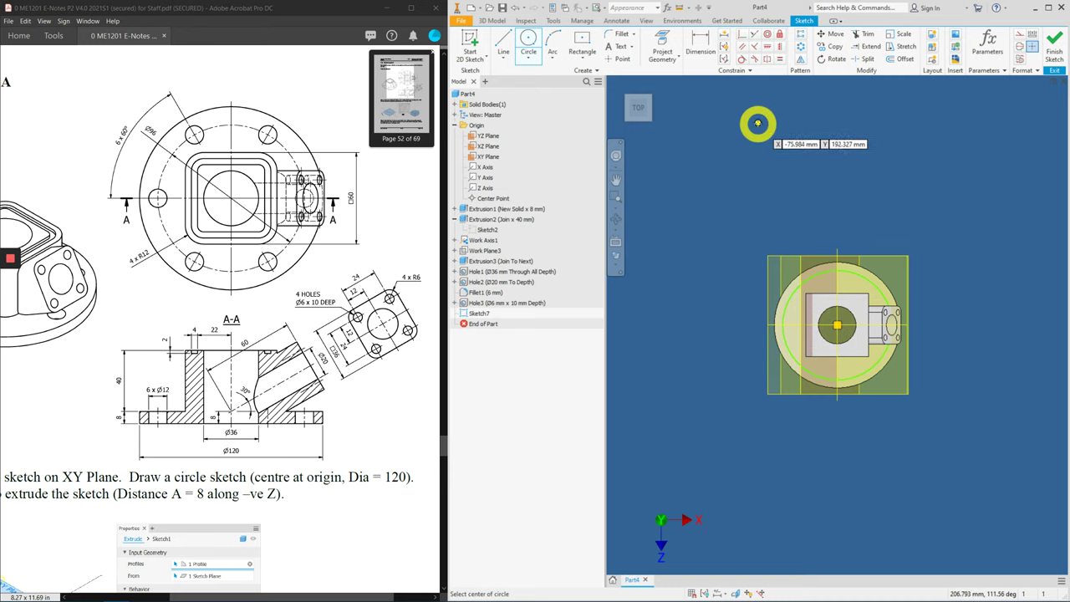
left_click(701, 46)
left_click(791, 312)
left_click(709, 192)
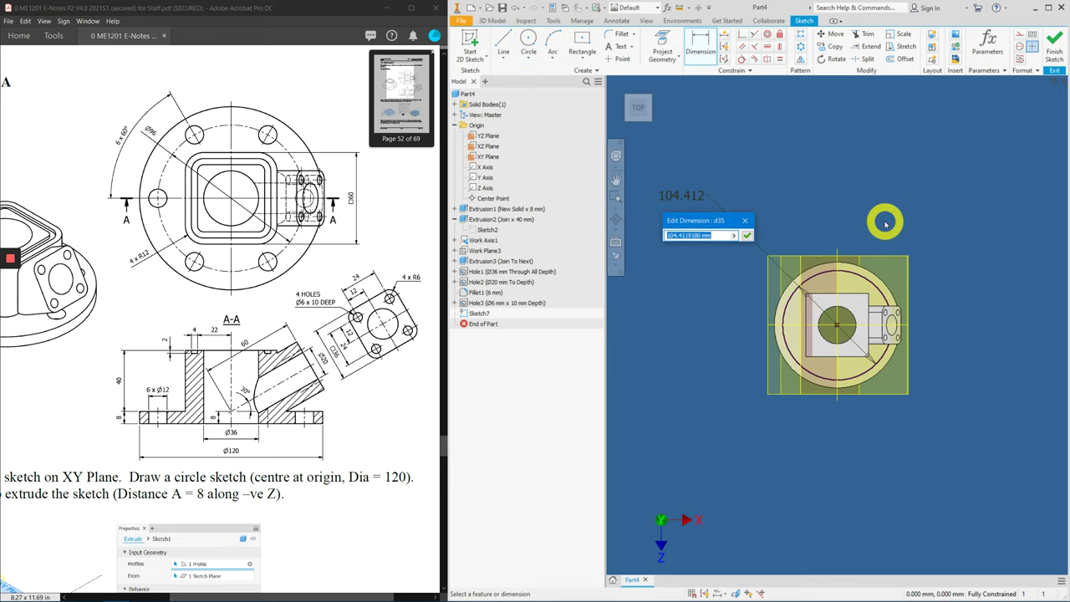
type("96")
key("Return")
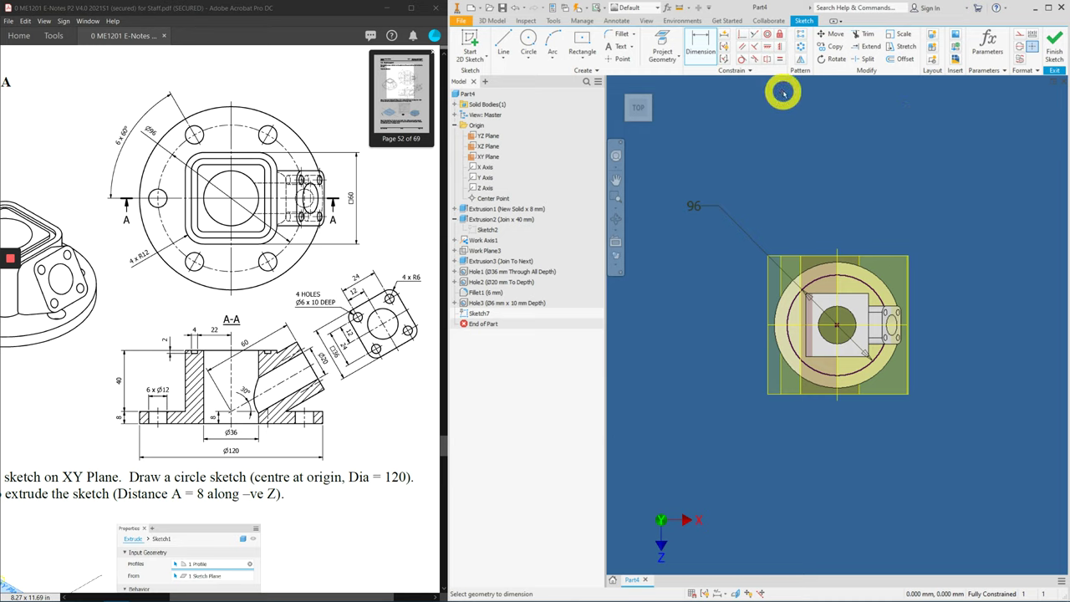
Convert the 96 mm circle on the flange sketch to construction geometry.
right_click(805, 227)
left_click(854, 229)
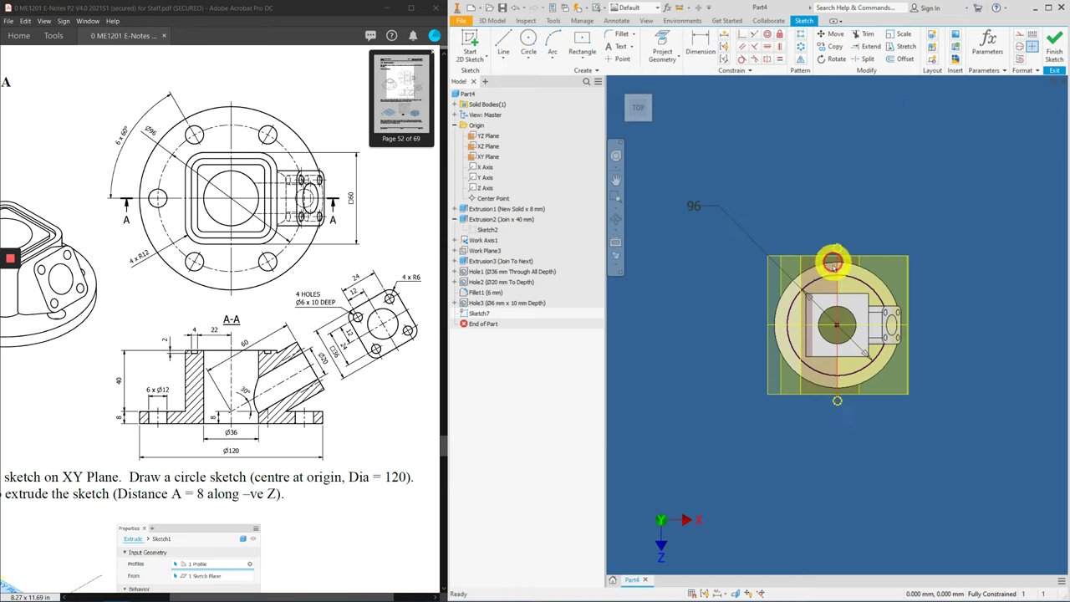
left_click(1020, 37)
key("Escape")
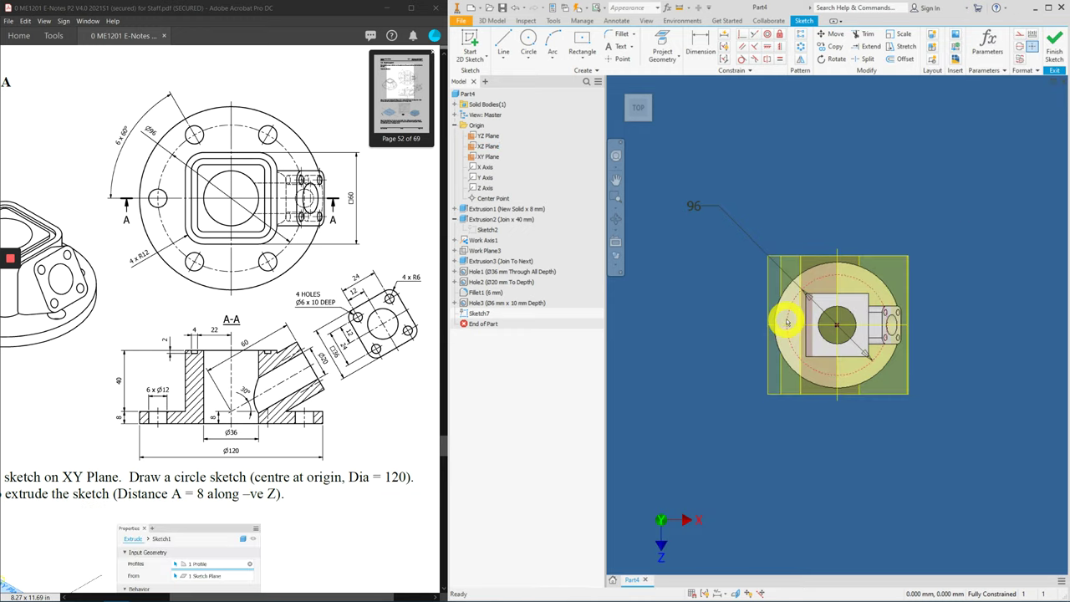
Project the horizontal centre plane, place a centre point where it meets the construction circle opposite the branch, and finish the sketch.
left_click(663, 44)
scroll(841, 335, "up", 5)
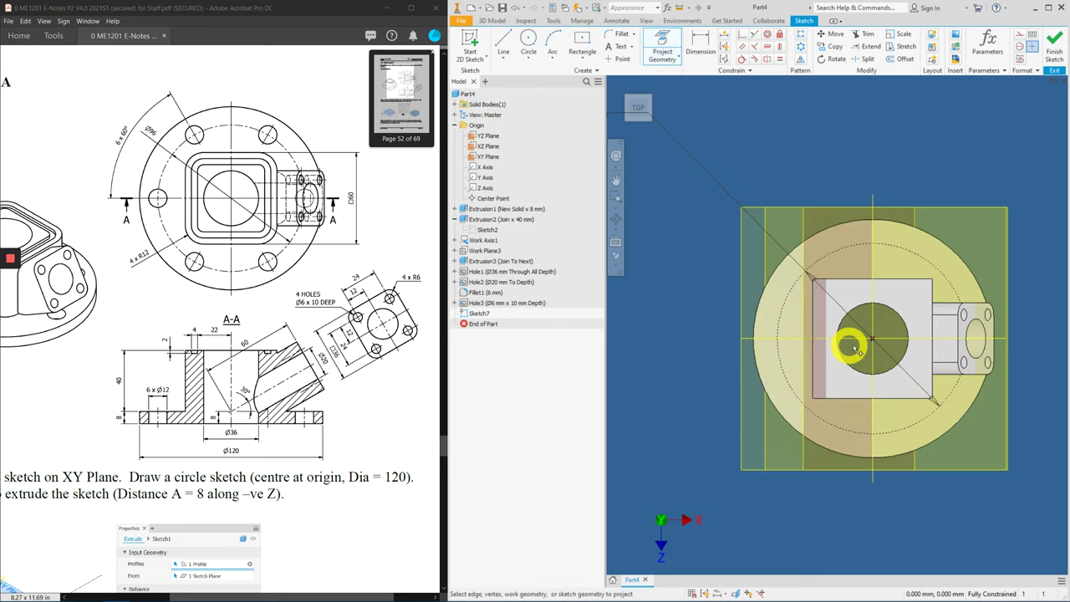
scroll(727, 371, "down", 3)
left_click(762, 349)
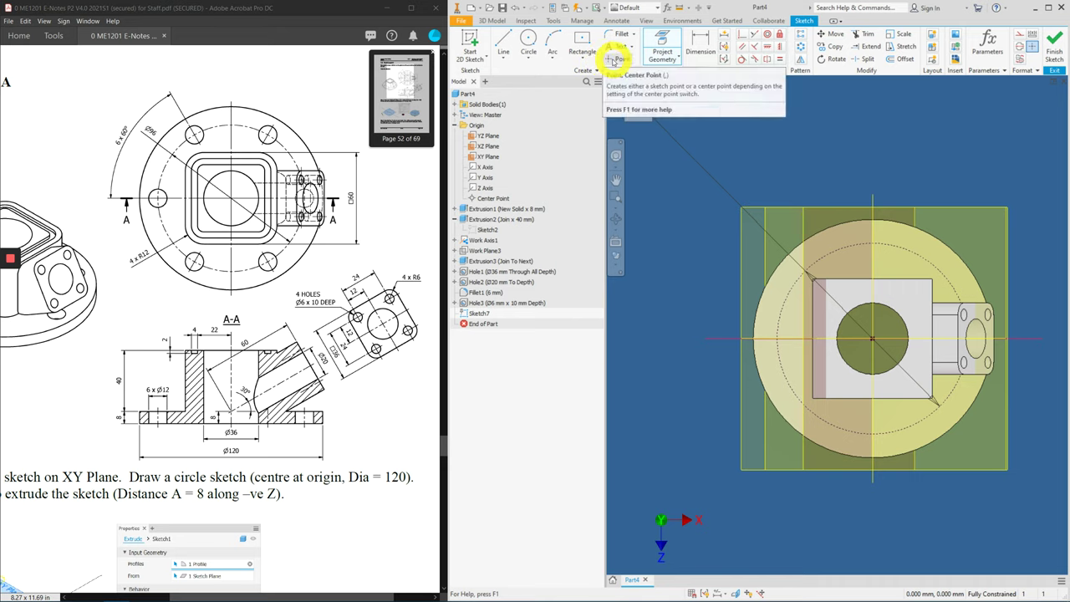
left_click(610, 59)
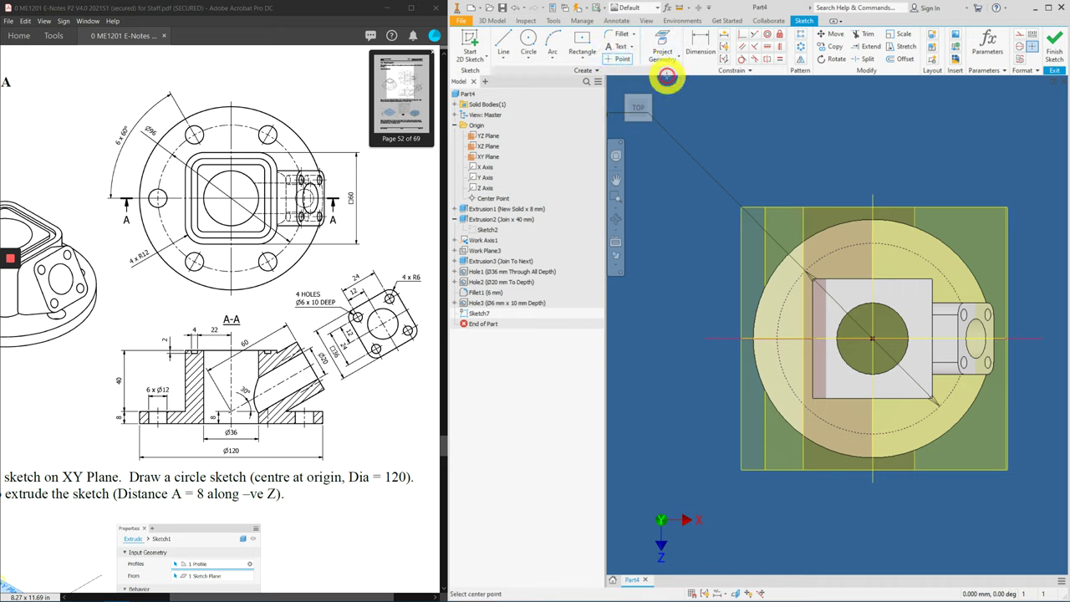
left_click(776, 339)
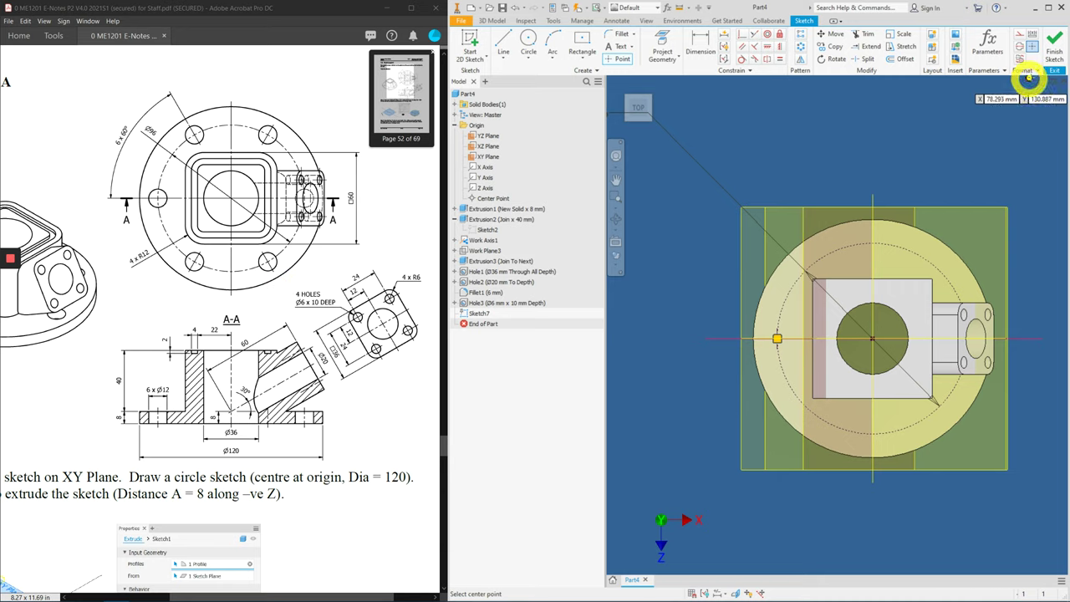
left_click(1055, 58)
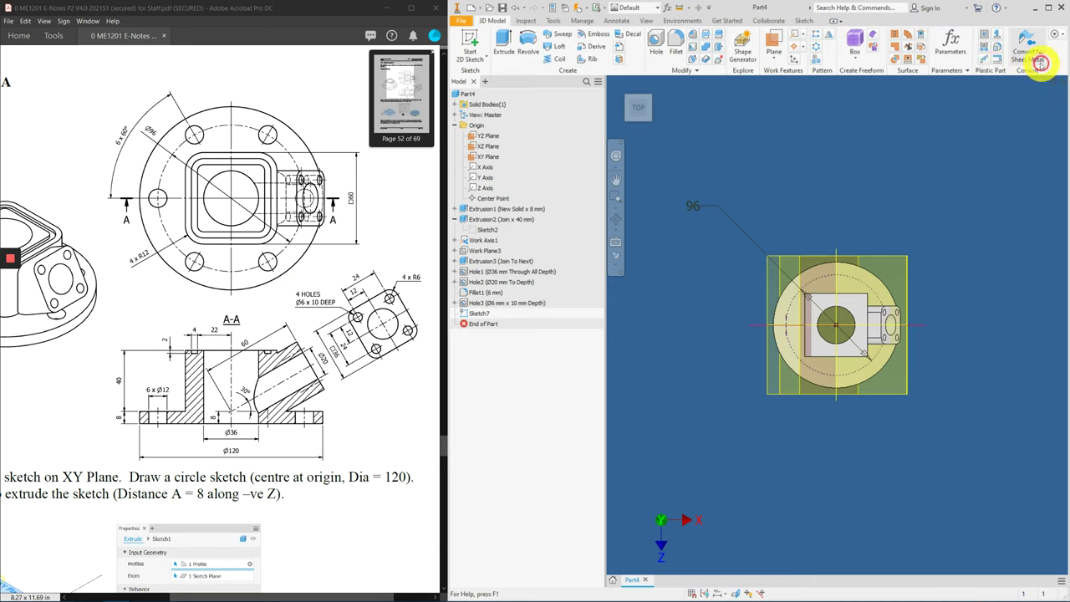
Create a 12 mm diameter hole through all at the sketched centre point on the flange.
left_click(656, 42)
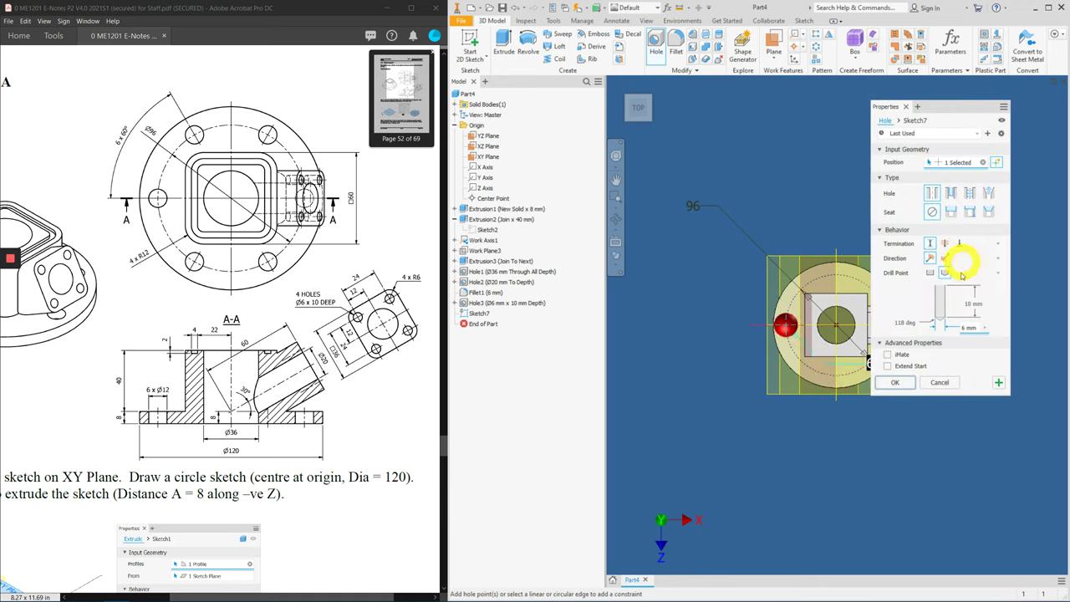
left_click(944, 244)
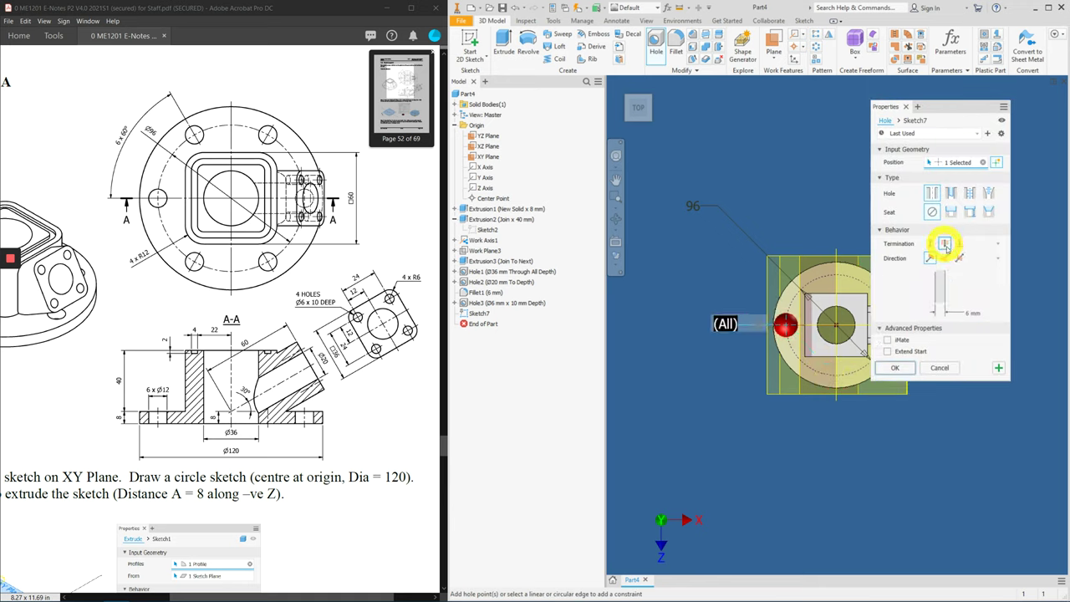
left_click(968, 311)
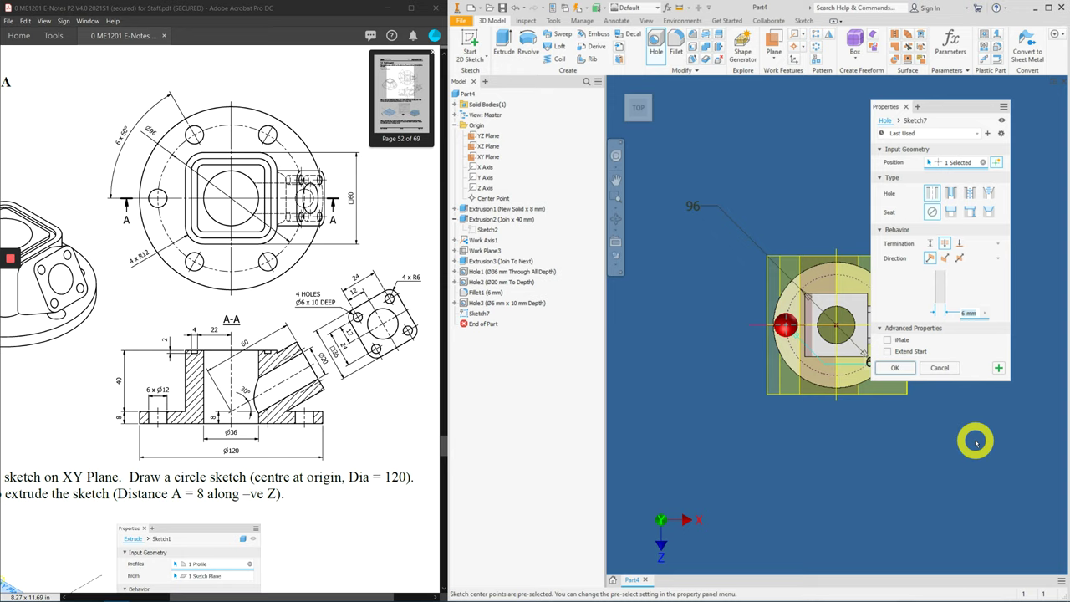
type("12")
key("Return")
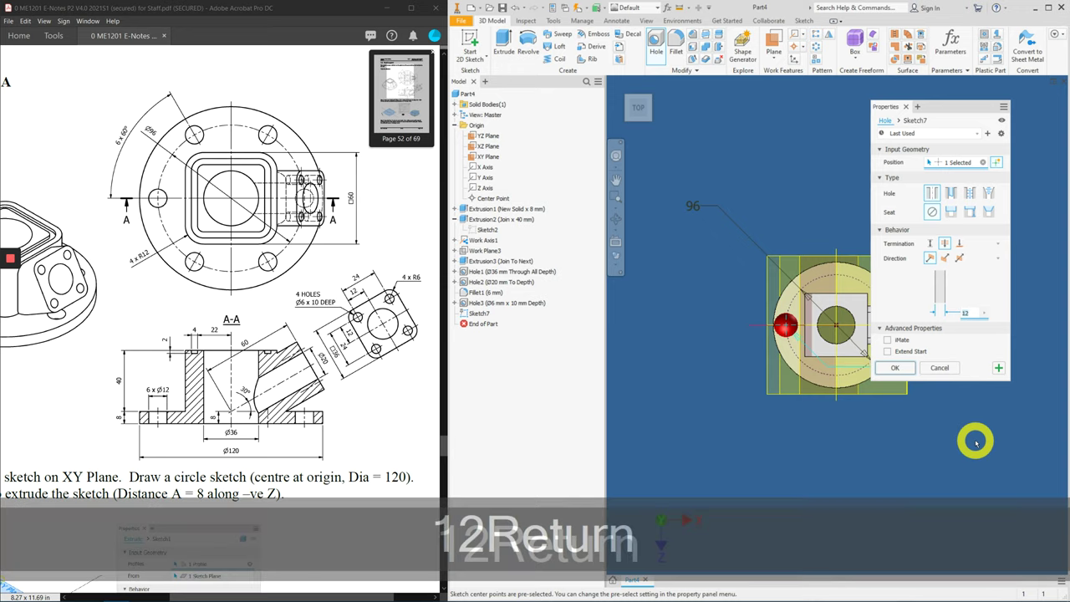
left_click(895, 369)
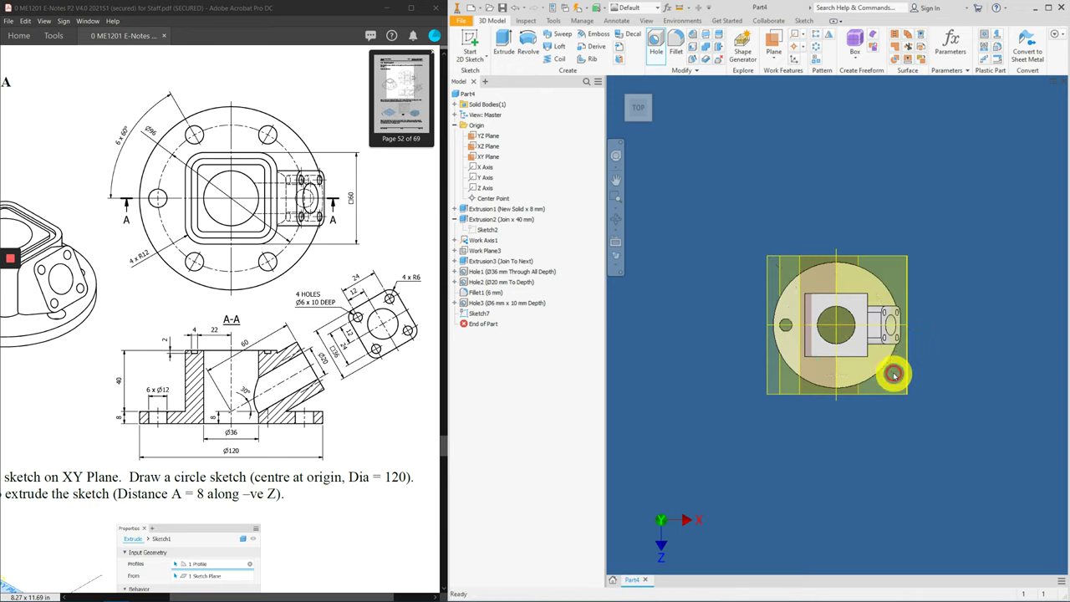
middle_click_drag(836, 421, 869, 377, "shift")
scroll(836, 350, "up", 5)
scroll(836, 349, "down", 3)
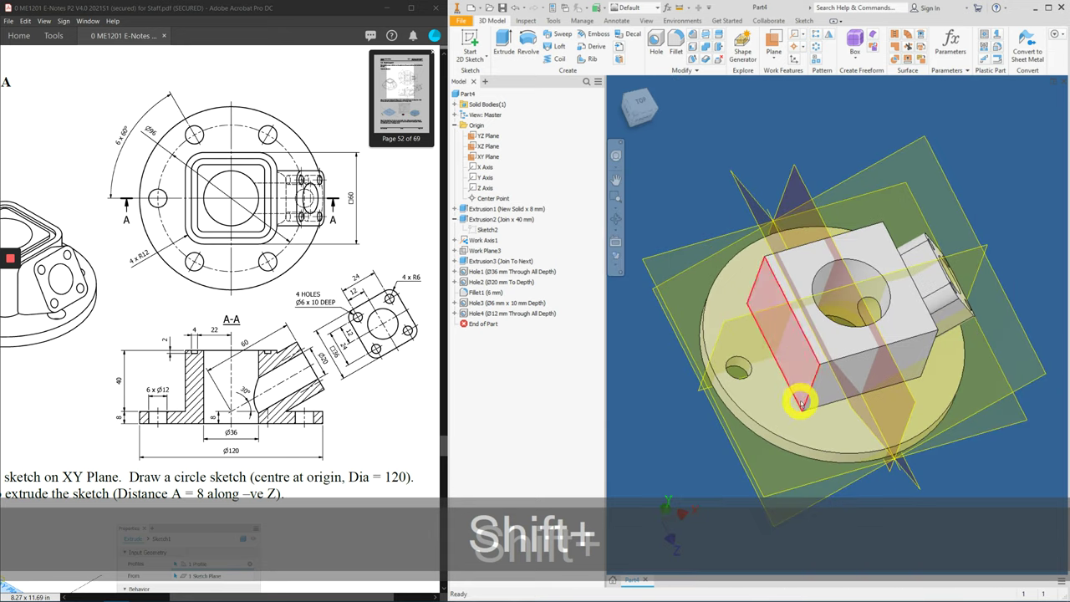
Create a circular pattern of the 12 mm flange hole with 6 occurrences over 360 degrees about the flange's axis.
left_click(813, 50)
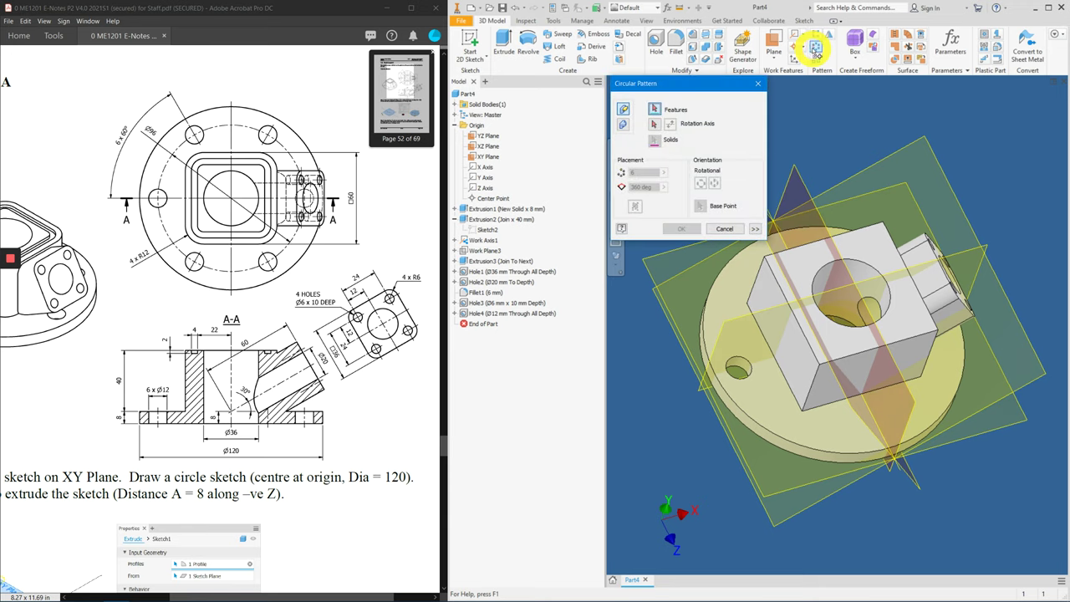
left_click(741, 364)
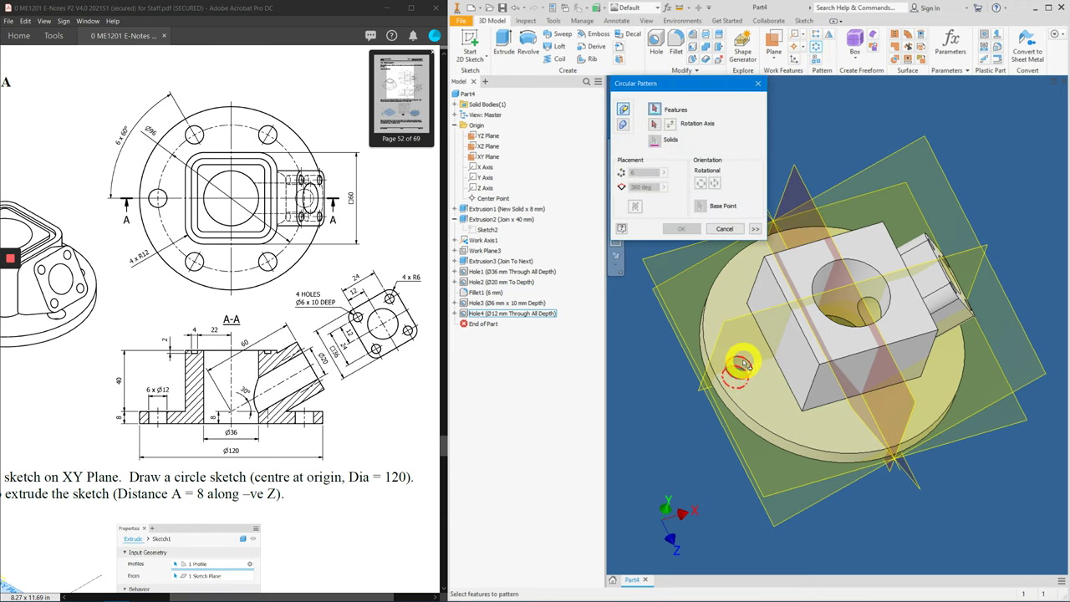
left_click(654, 125)
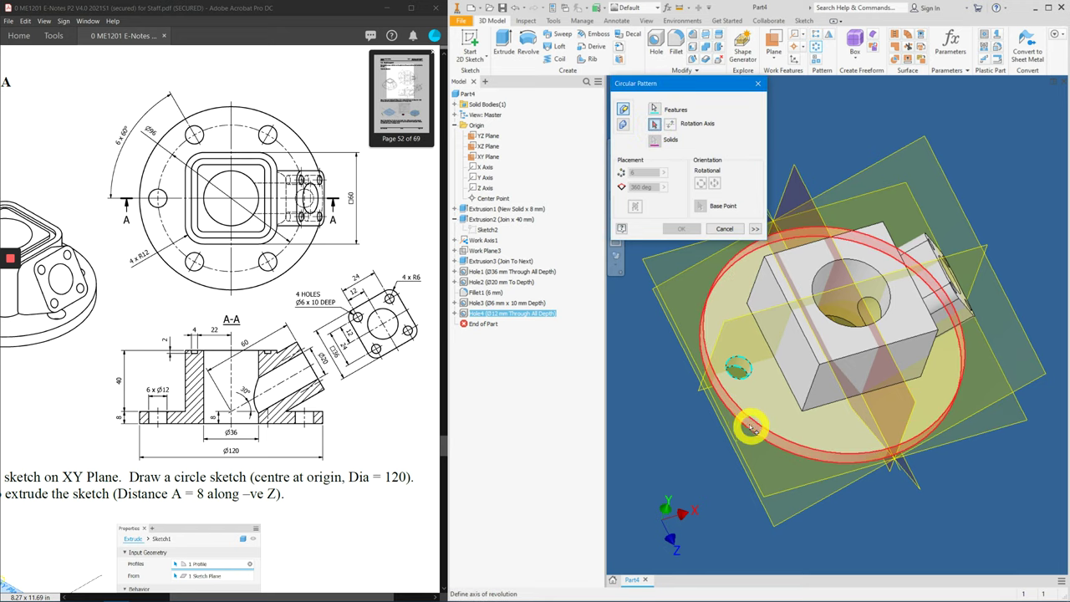
left_click(806, 452)
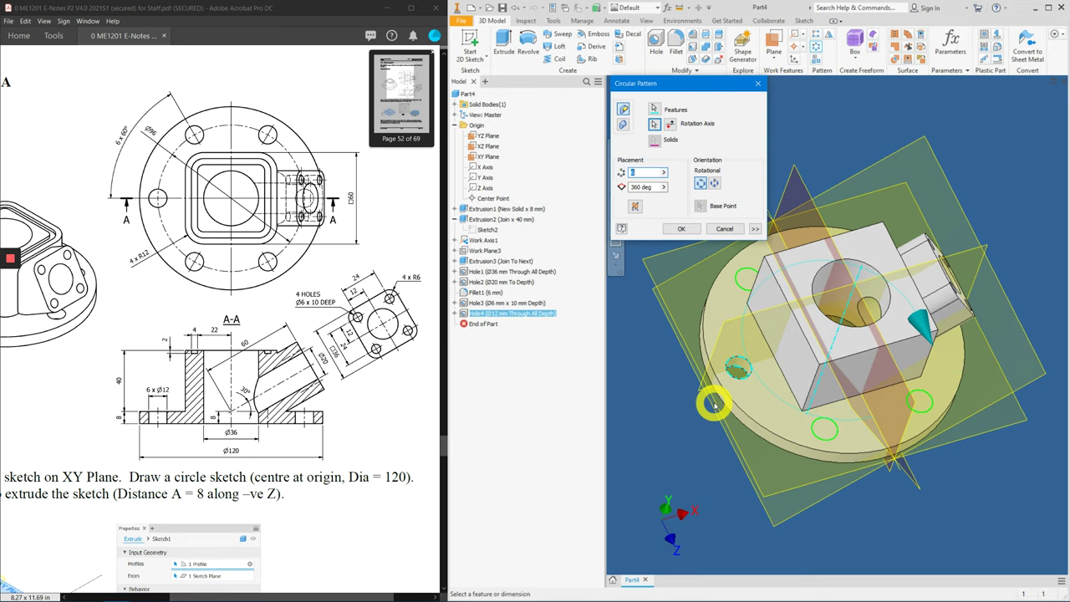
left_click(680, 230)
middle_click_drag(700, 287, 903, 393, "shift")
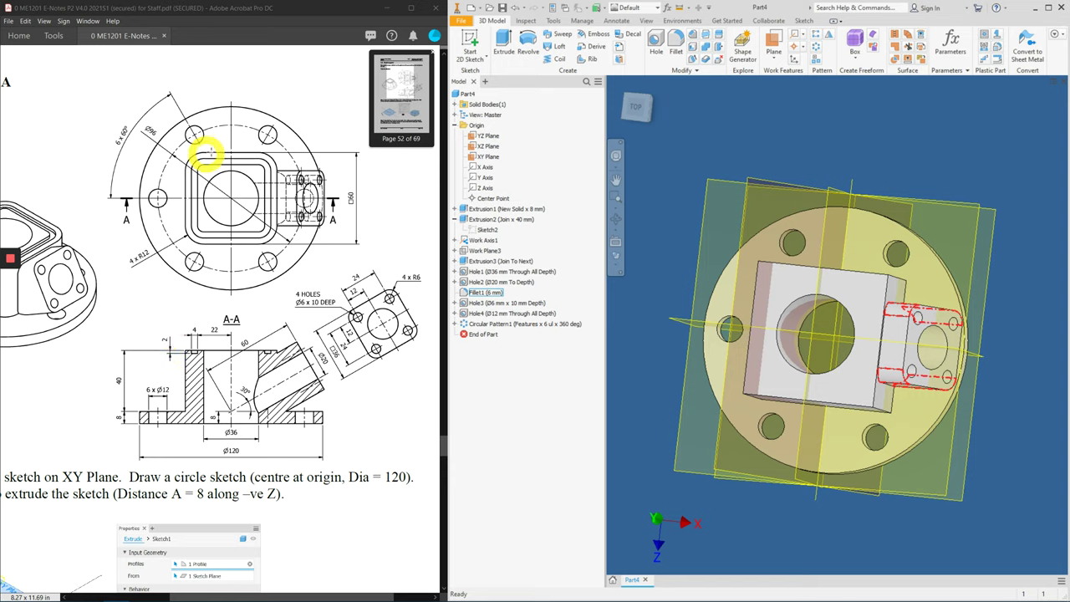
left_click(728, 406)
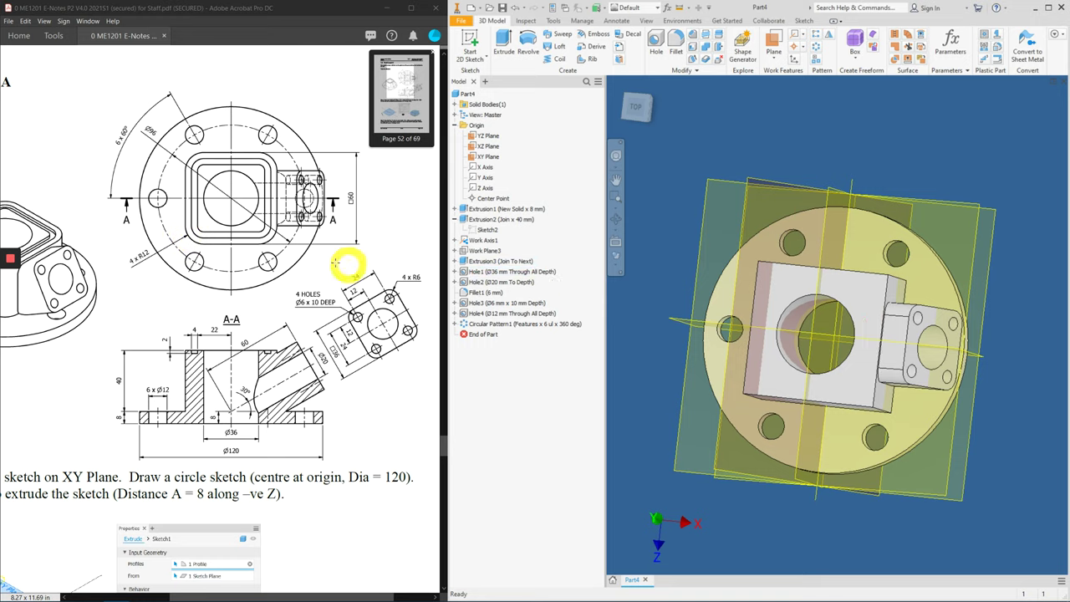
Examine the square body's corner radius and the top groove dimensions in the drawing.
left_click(182, 246)
scroll(184, 249, "up", 4, "ctrl")
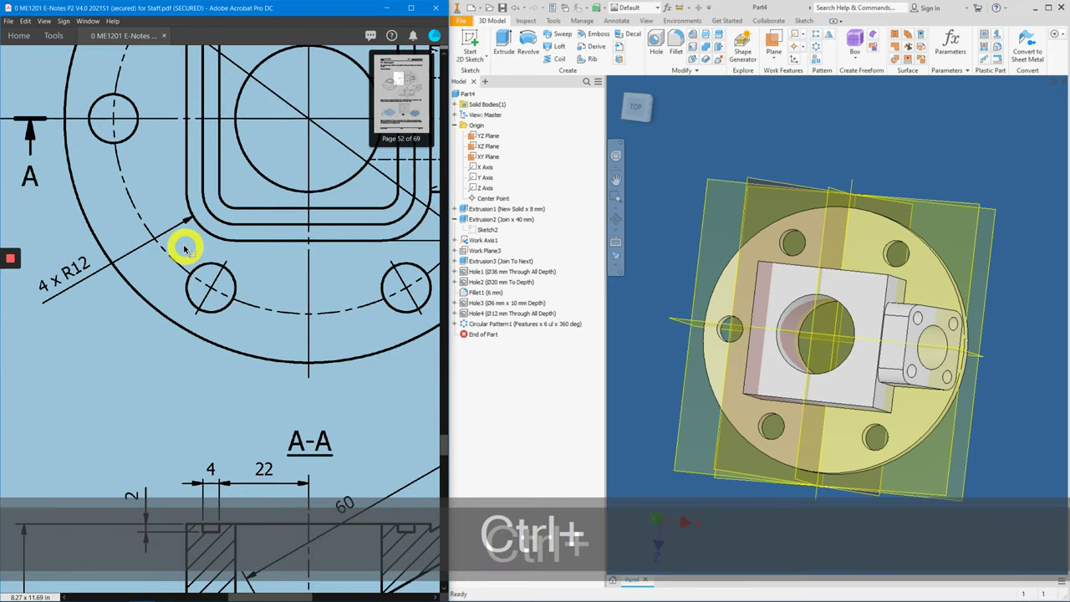
left_click(203, 231)
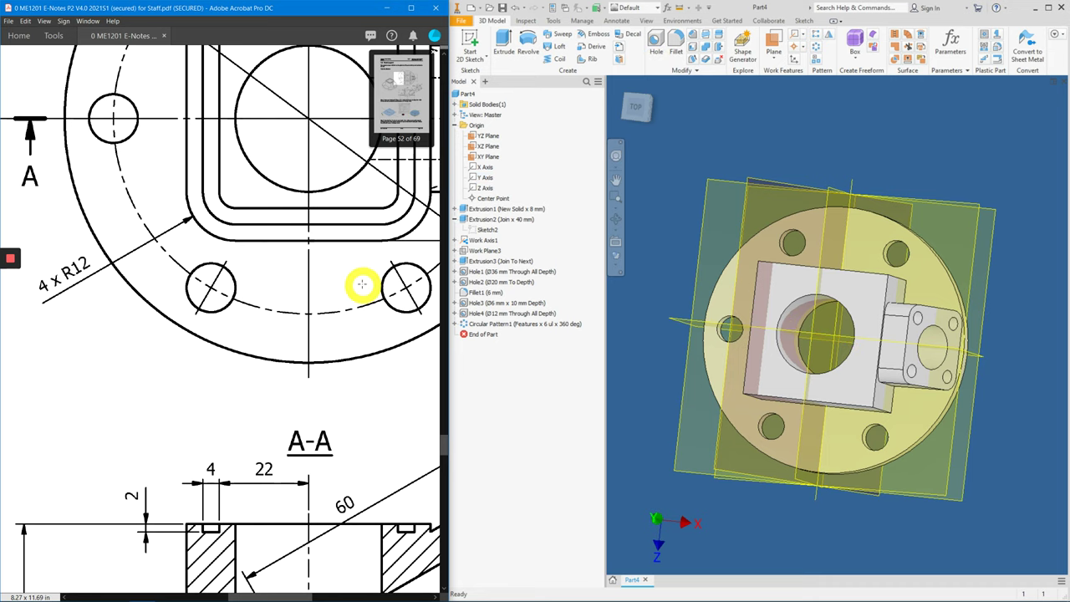
scroll(362, 282, "down", 3, "ctrl")
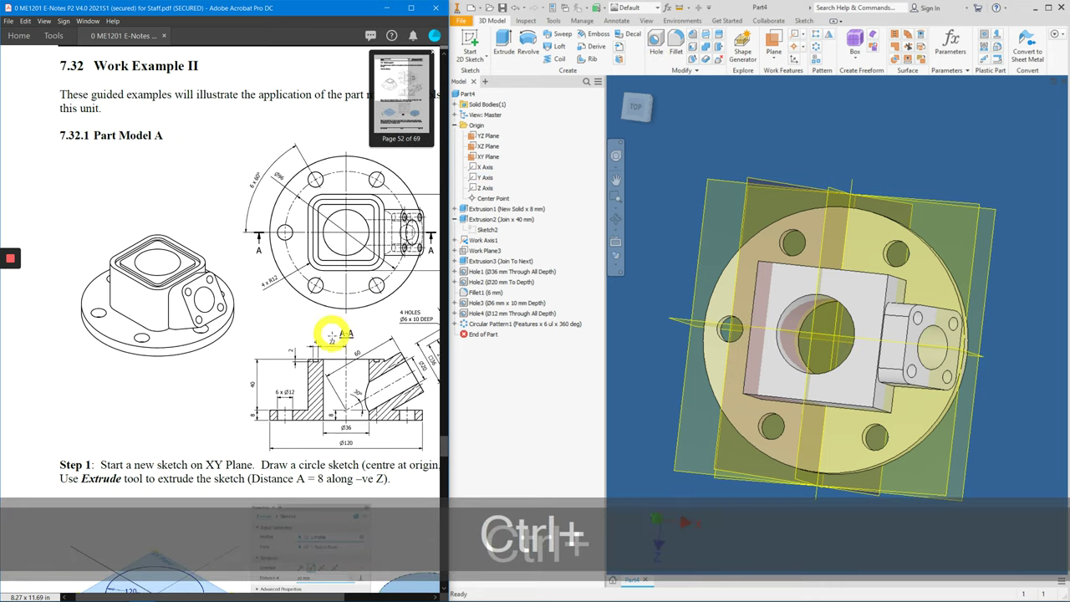
left_click_drag(309, 595, 355, 595)
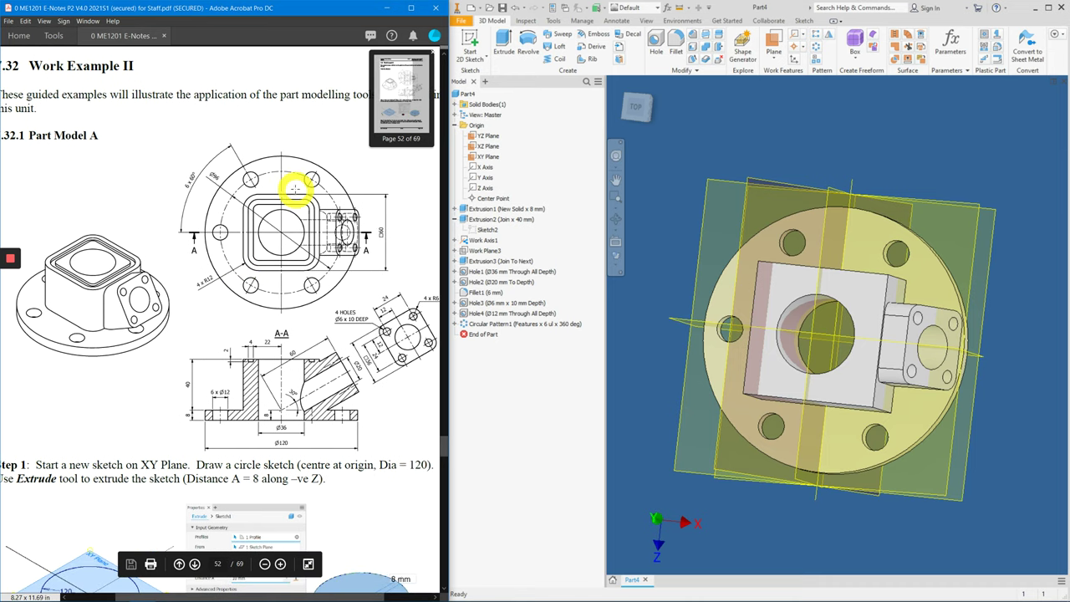
Fillet the four vertical corner edges of the square body with a 12 mm radius.
middle_click_drag(645, 131, 898, 136, "shift")
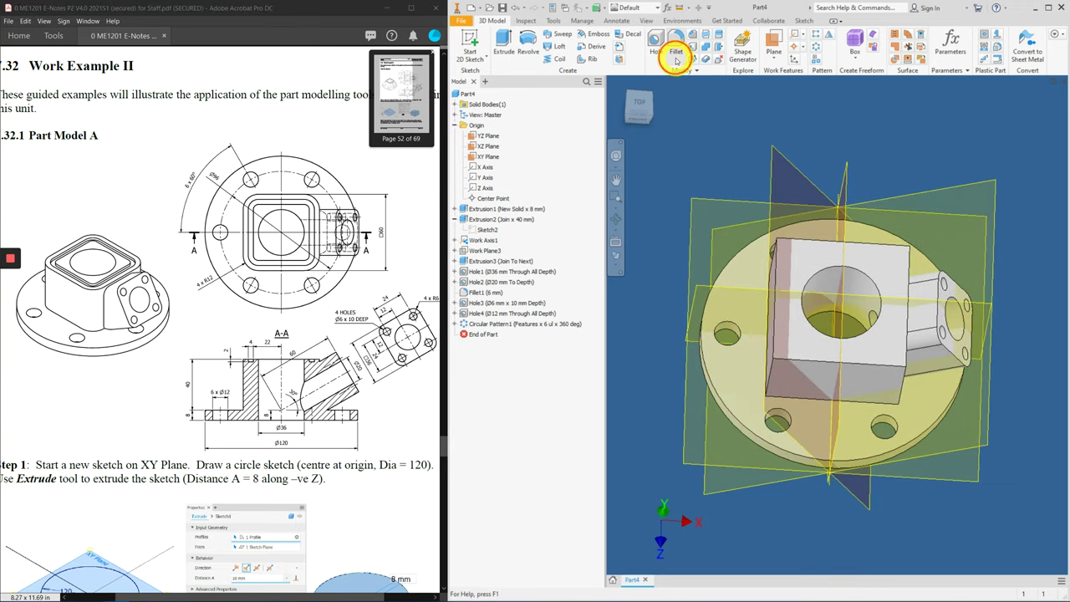
left_click(677, 46)
left_click(834, 157)
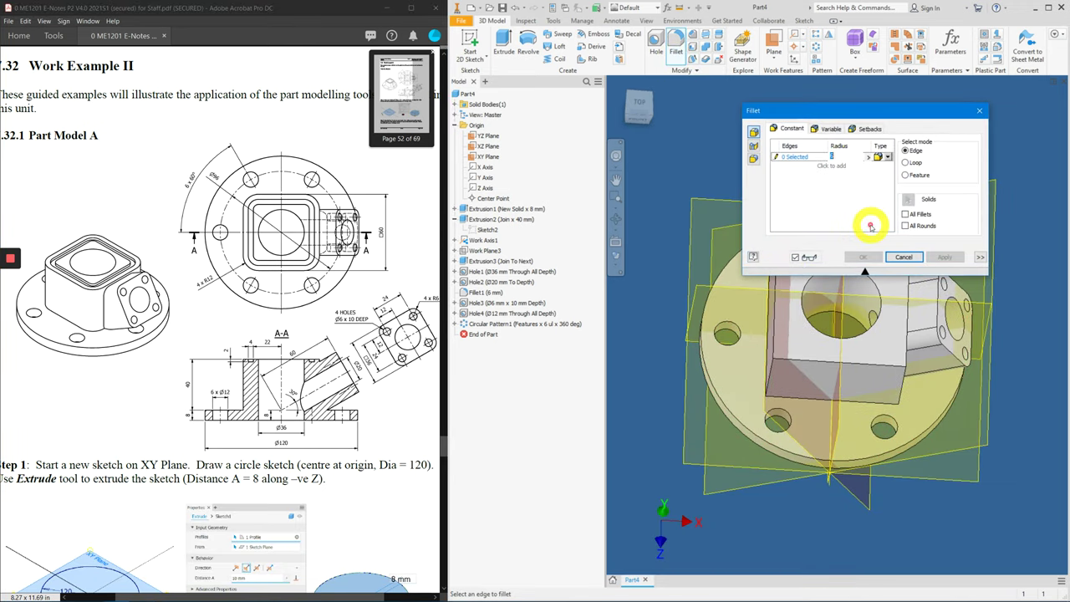
type("12")
key("Return")
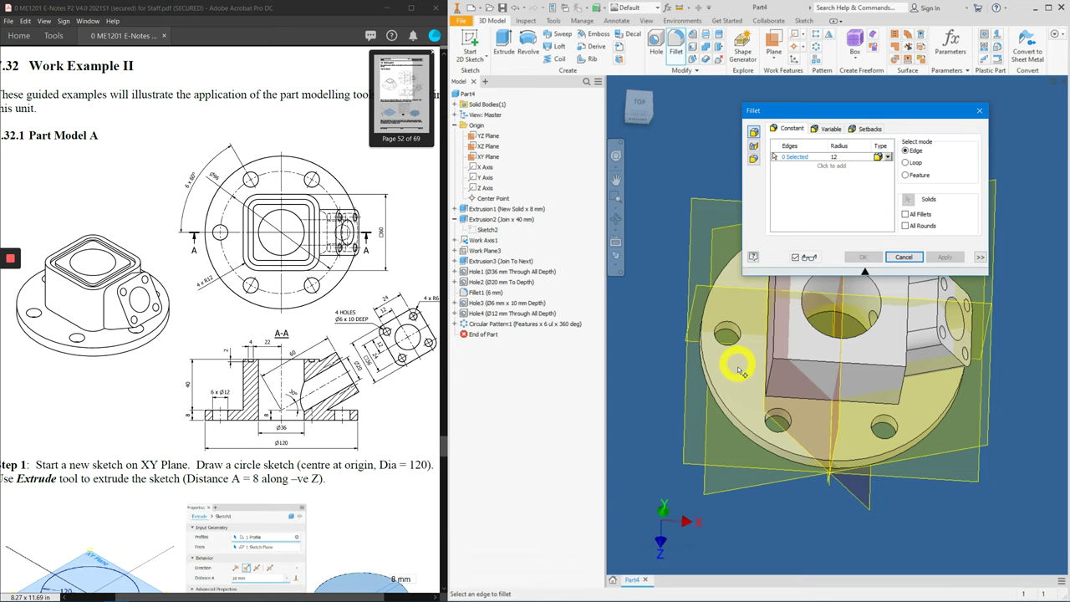
left_click(774, 378)
middle_click_drag(824, 411, 854, 466, "shift")
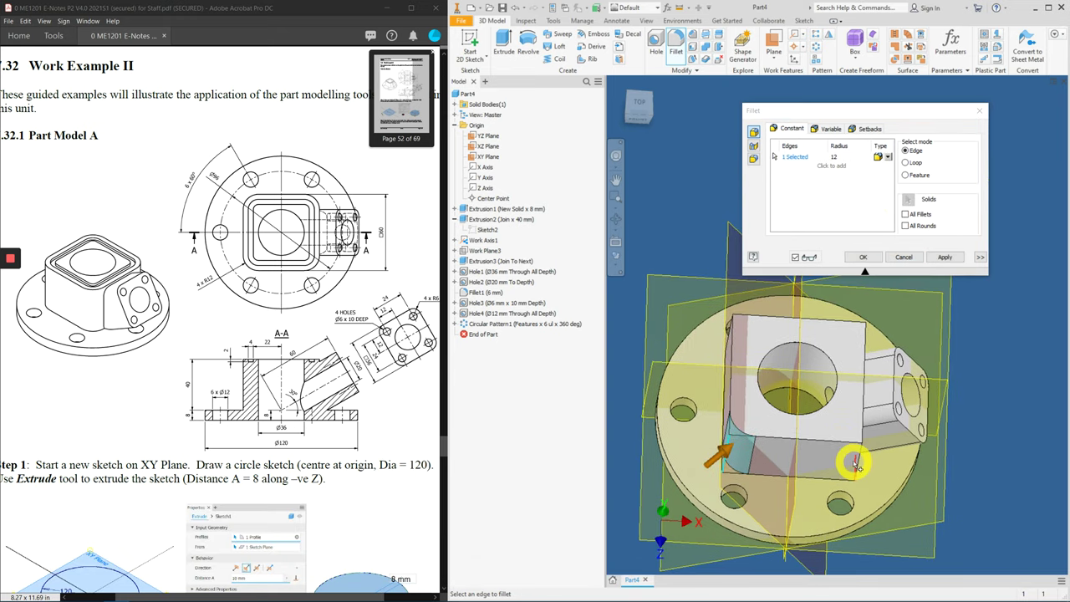
left_click(858, 466)
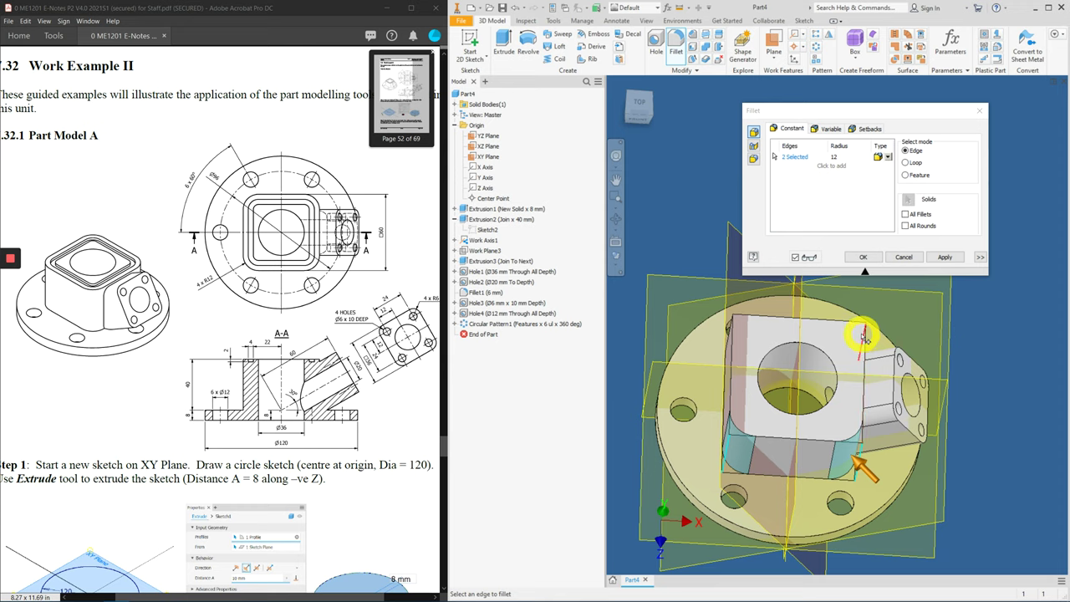
middle_click_drag(820, 387, 845, 392, "shift")
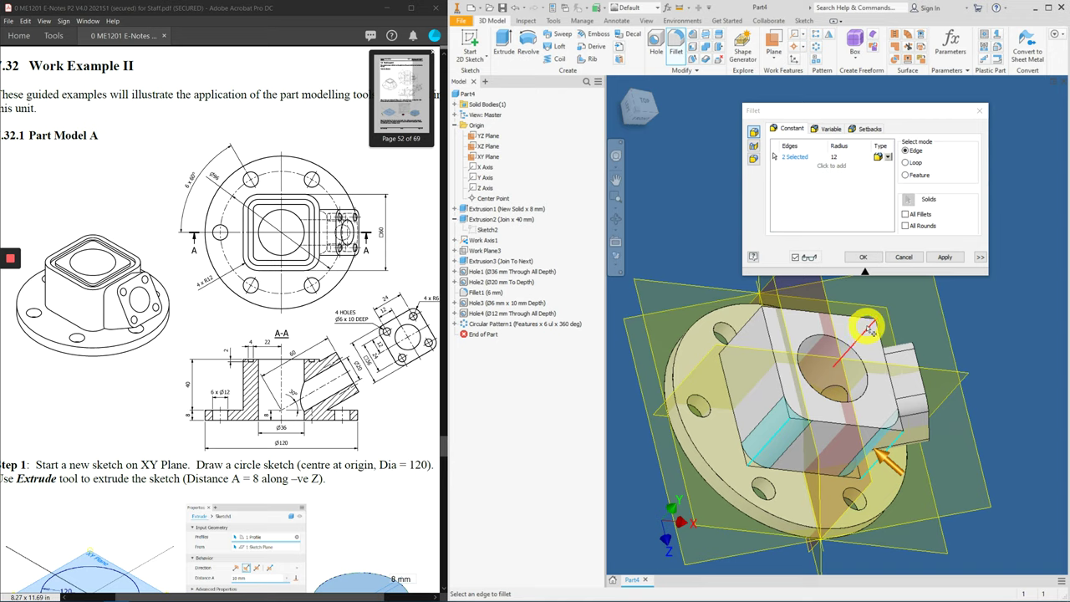
left_click(867, 332)
left_click(747, 329)
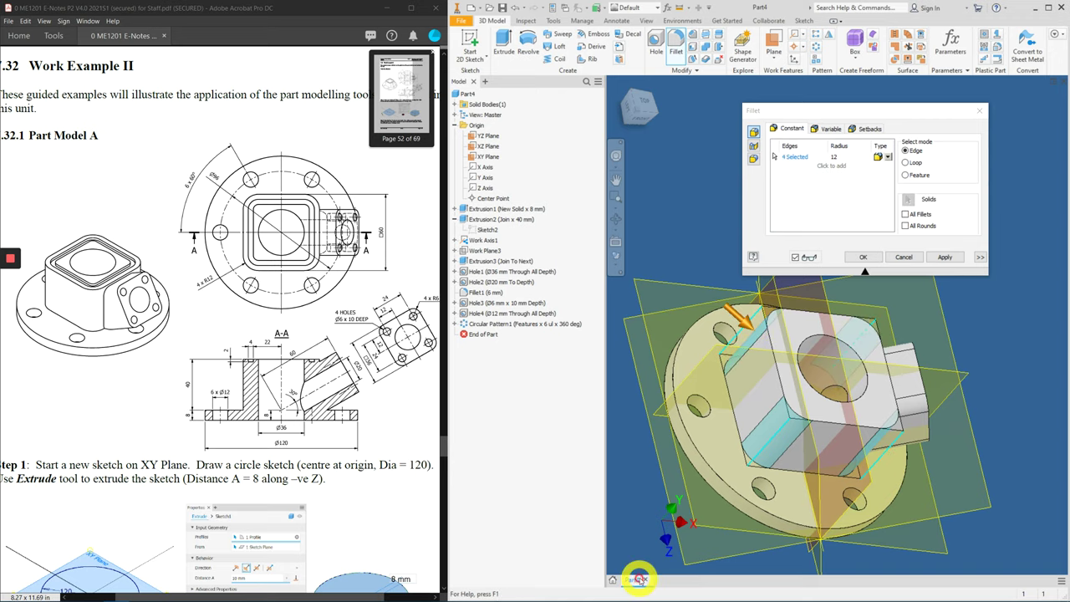
middle_click_drag(784, 377, 704, 389, "shift")
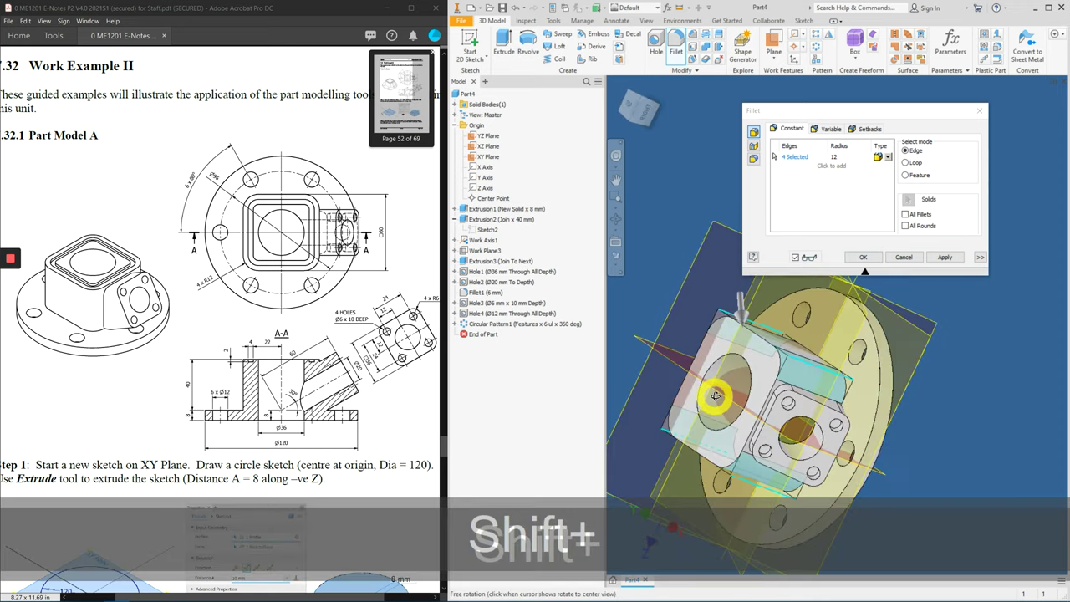
left_click(862, 256)
middle_click_drag(863, 257, 827, 381, "shift")
Start a sketch on the square body's top face and project the face's rounded outer outline into it.
left_click(746, 336)
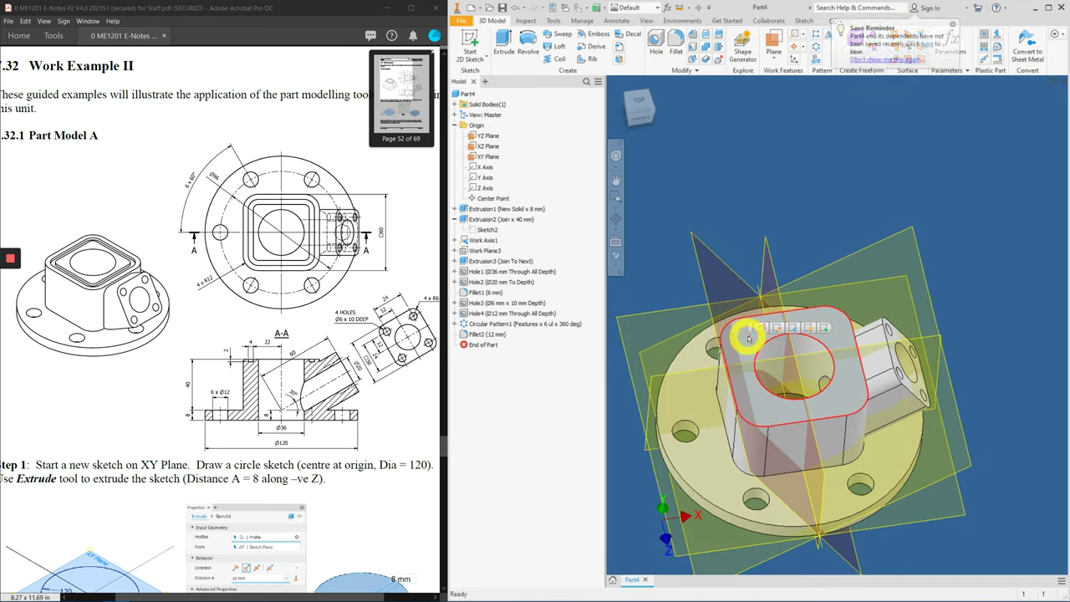
left_click(824, 328)
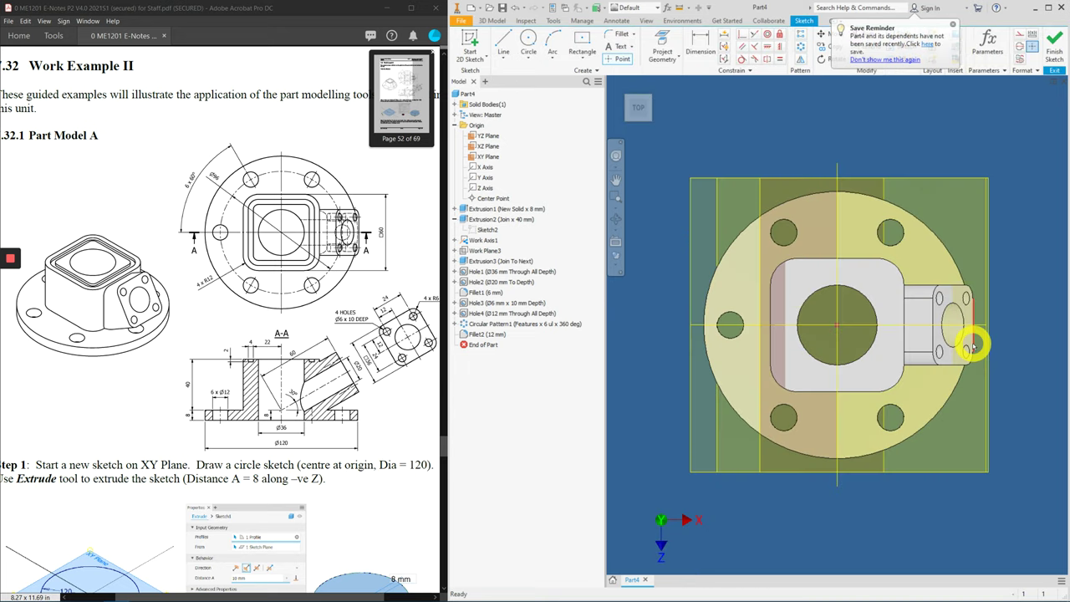
left_click(662, 43)
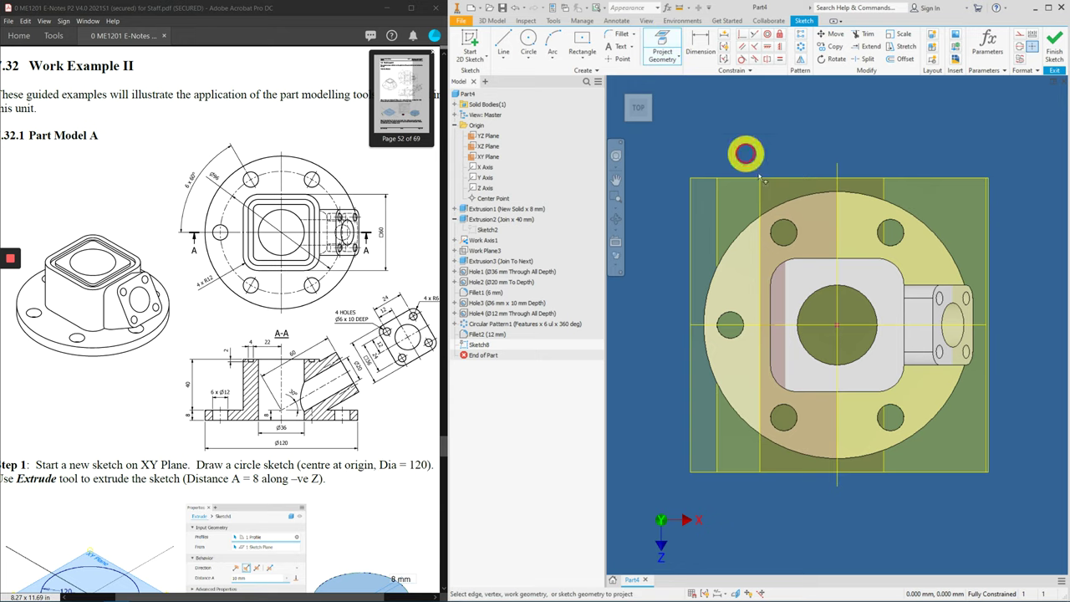
left_click(783, 268)
left_click(891, 265)
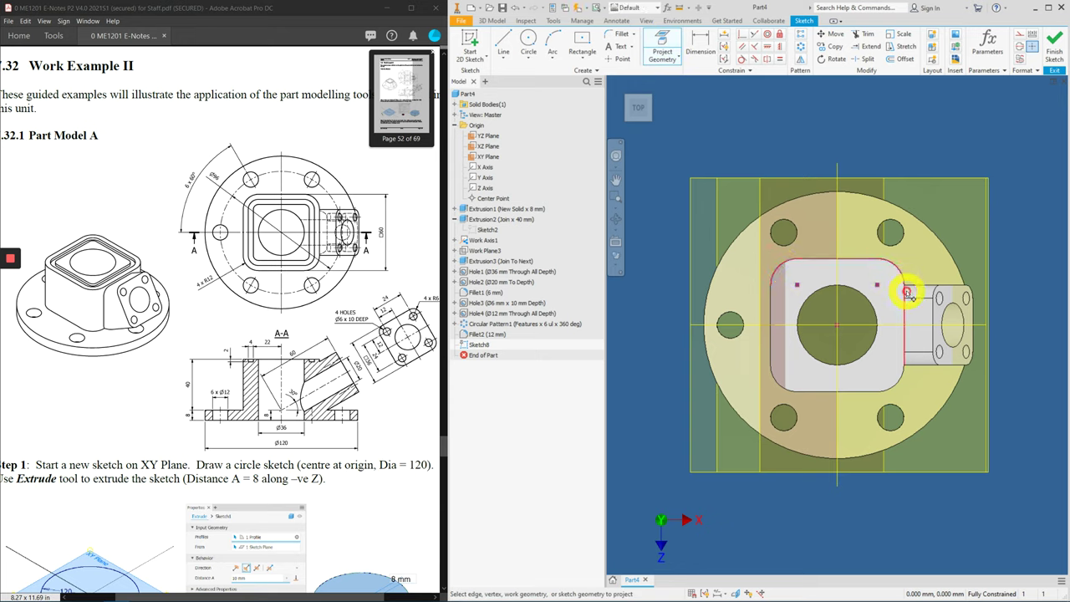
left_click(896, 382)
left_click(847, 393)
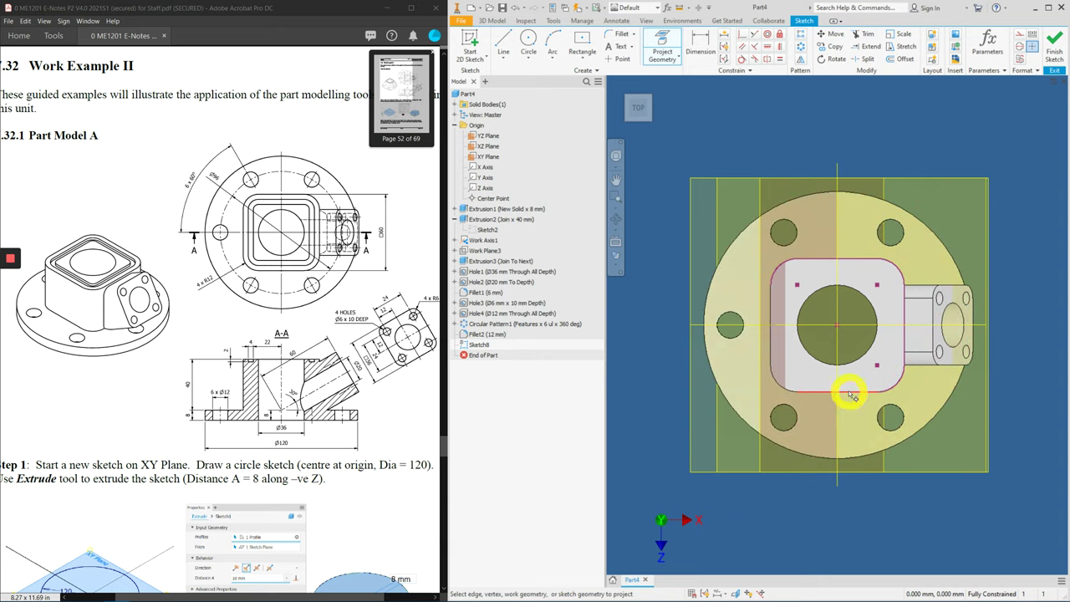
left_click(781, 391)
left_click(772, 351)
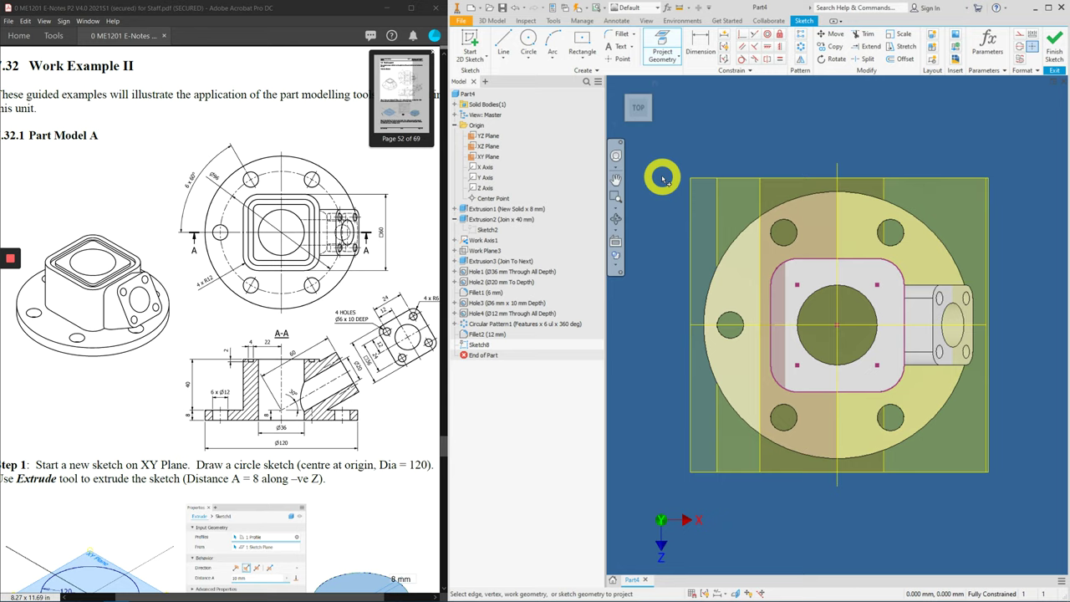
Offset the projected outline inward for the groove's outer loop, and offset a second loop 4 mm inside it.
left_click(902, 59)
left_click(809, 263)
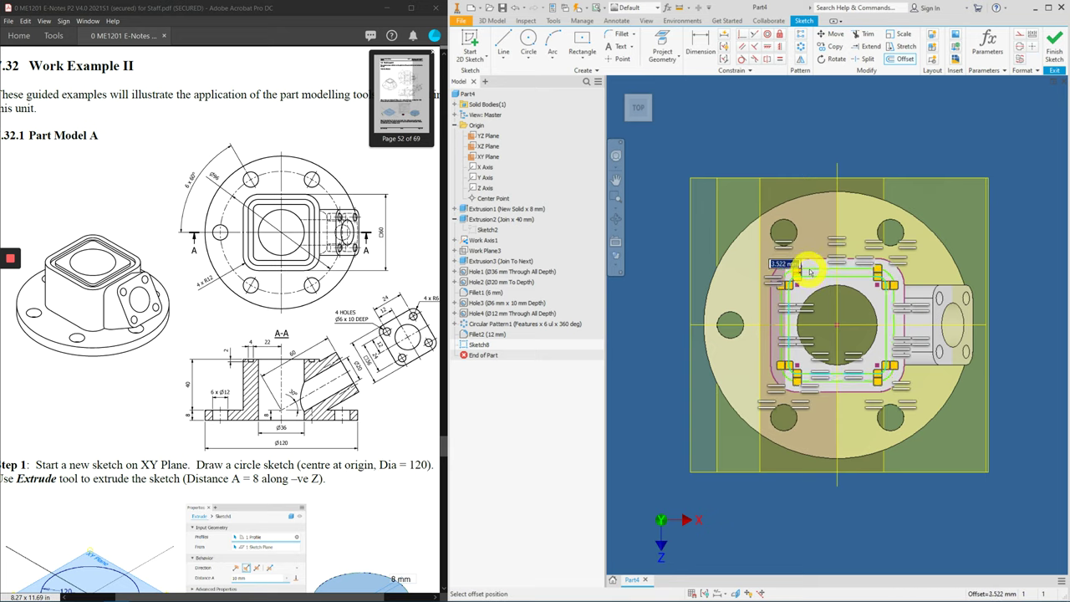
type("4")
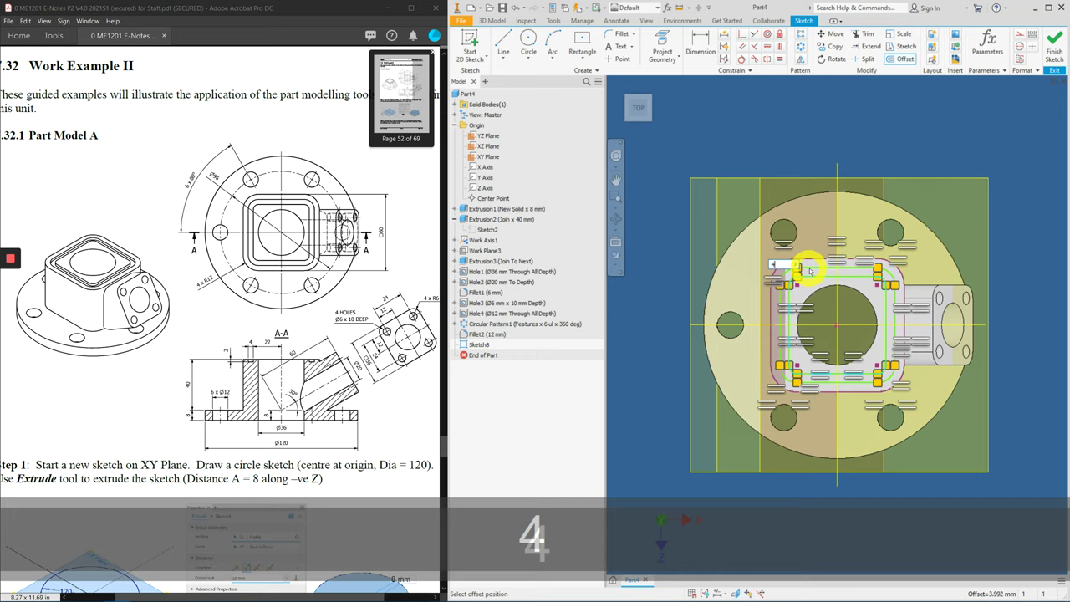
key("Return")
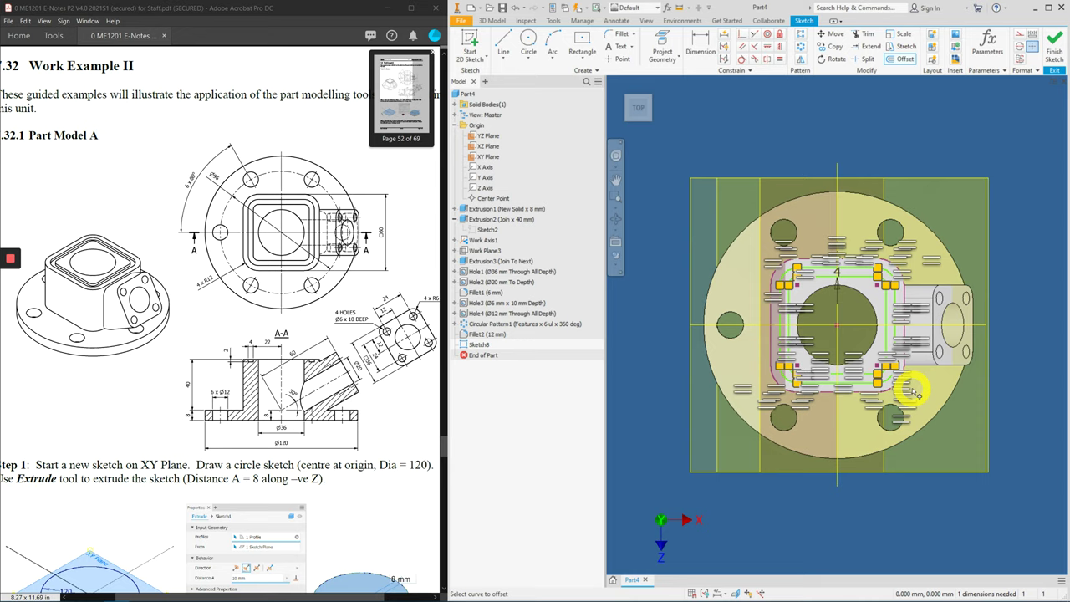
key("F9")
scroll(815, 384, "up", 3)
scroll(861, 162, "up", 3)
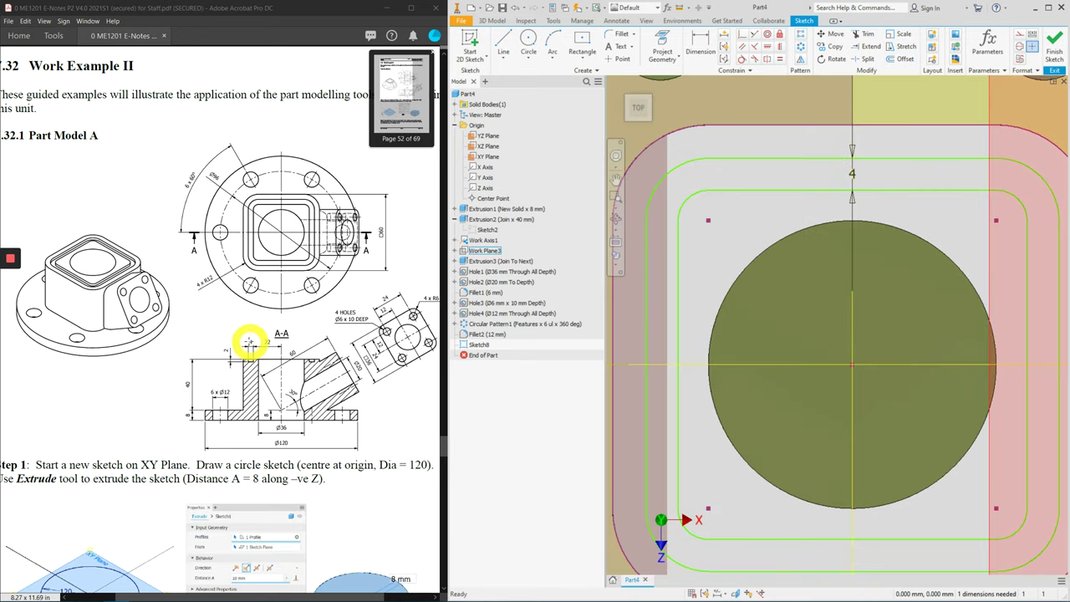
Dimension the groove's inner loop 22 mm from the horizontal centre axis and finish the sketch.
left_click(469, 365)
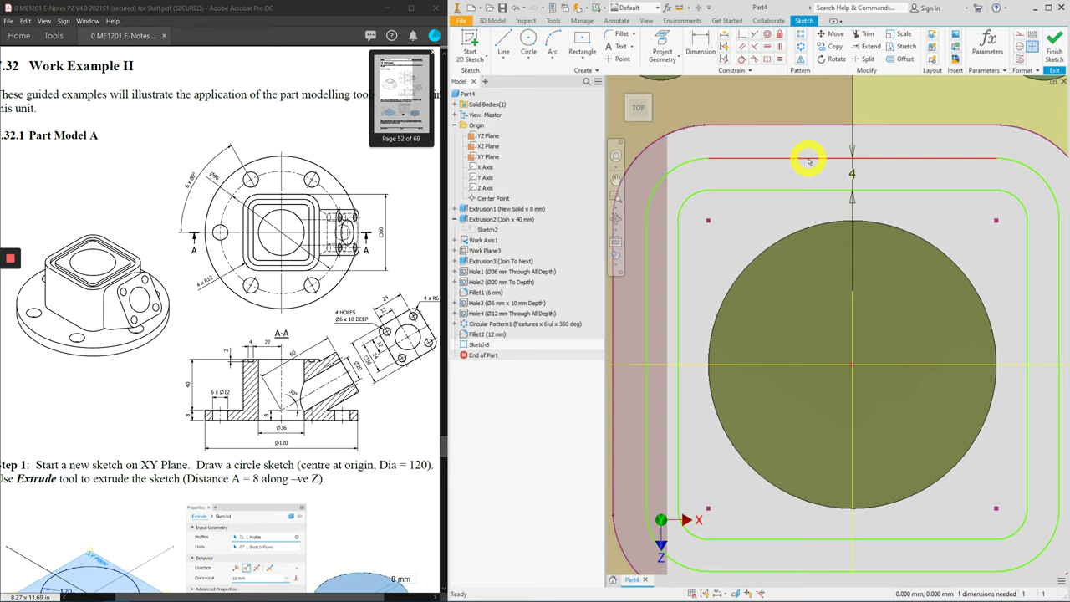
left_click(842, 175)
left_click(693, 40)
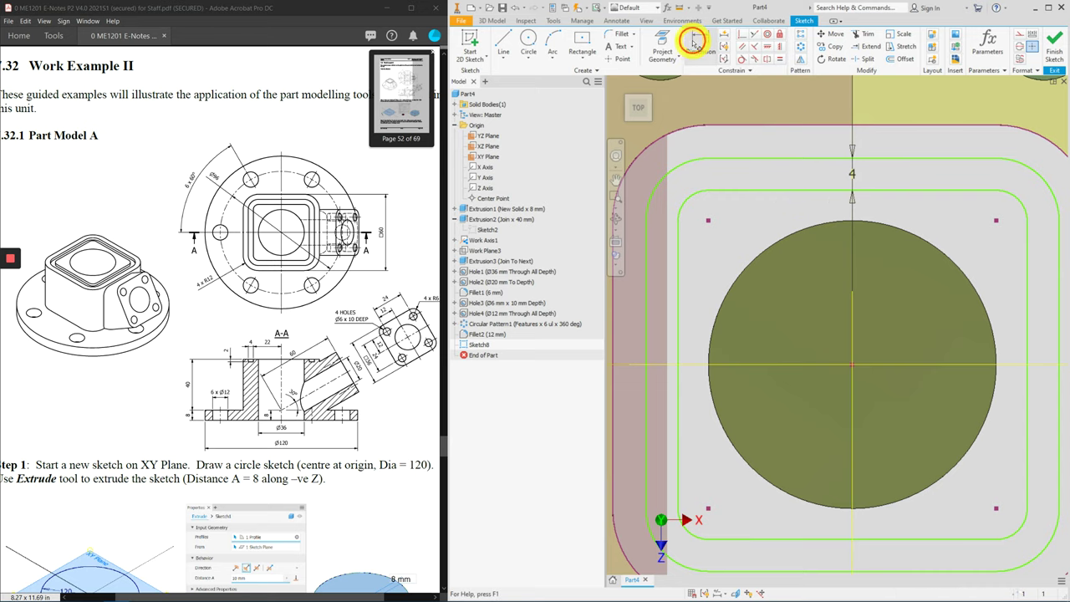
left_click(805, 194)
left_click(828, 365)
left_click(831, 291)
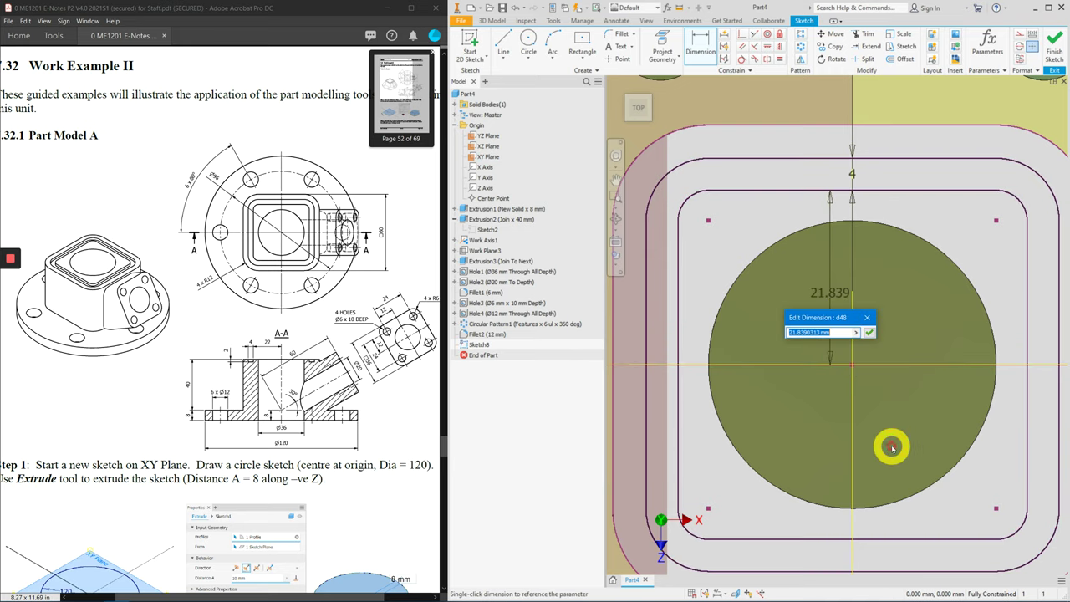
type("22")
key("Return")
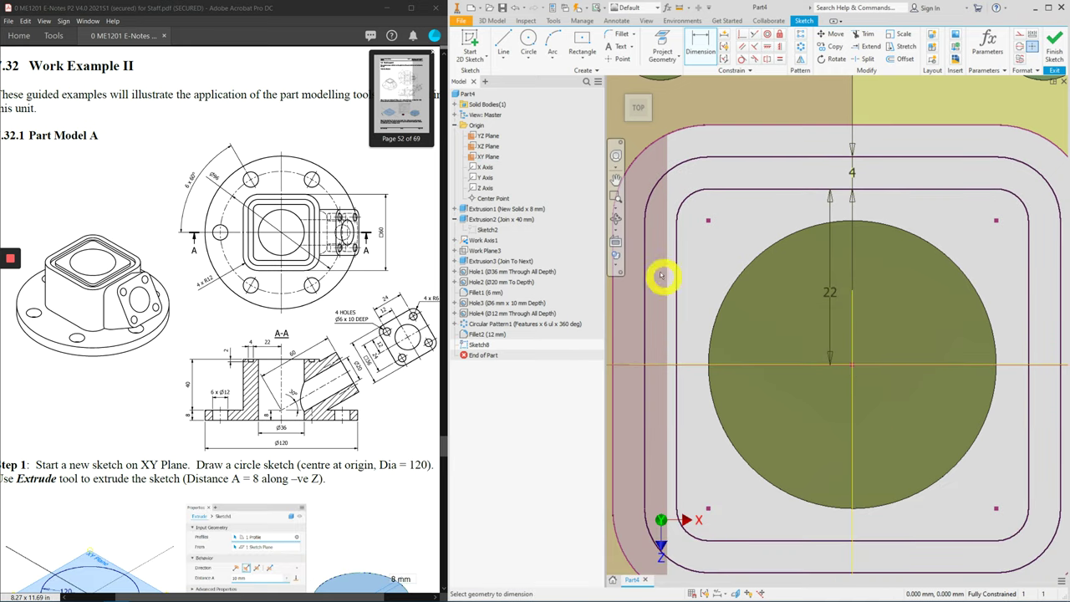
scroll(644, 241, "down", 3)
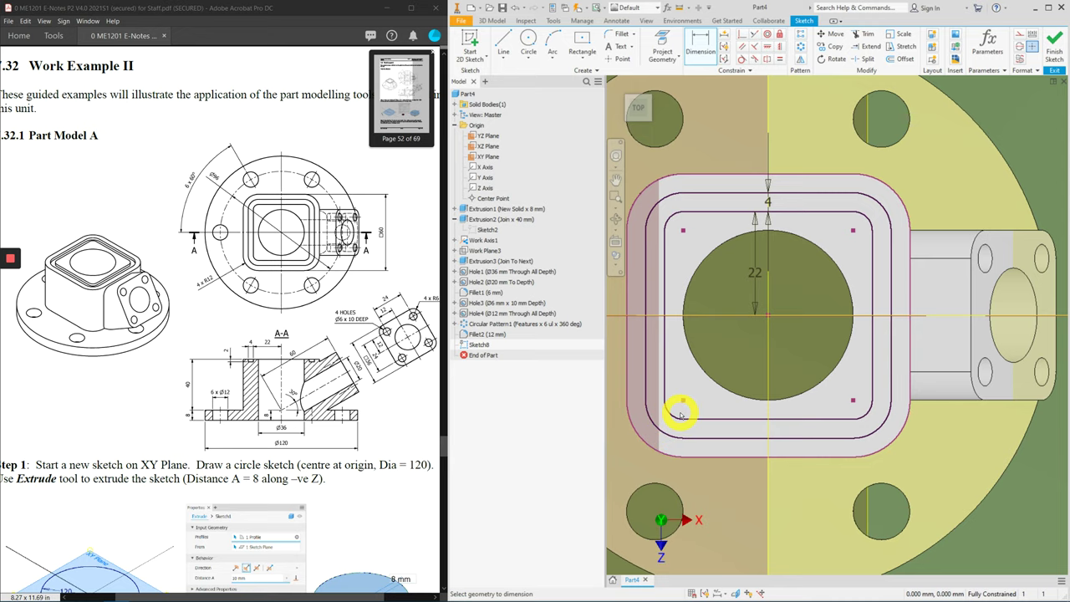
left_click(1057, 43)
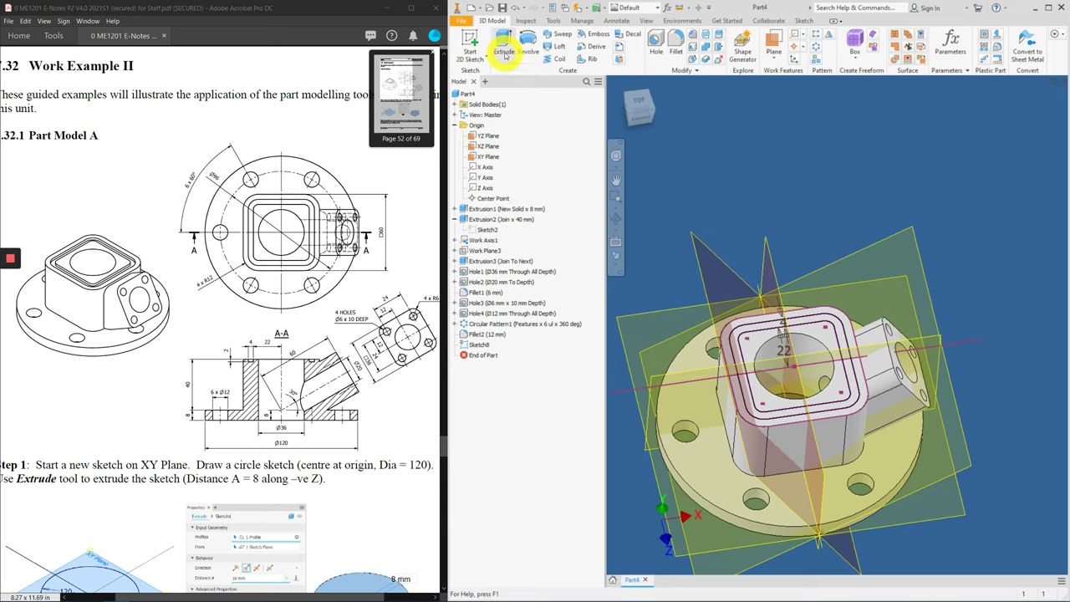
Try to cut the groove region between the two offset loops with a 2 mm extrusion.
left_click(504, 53)
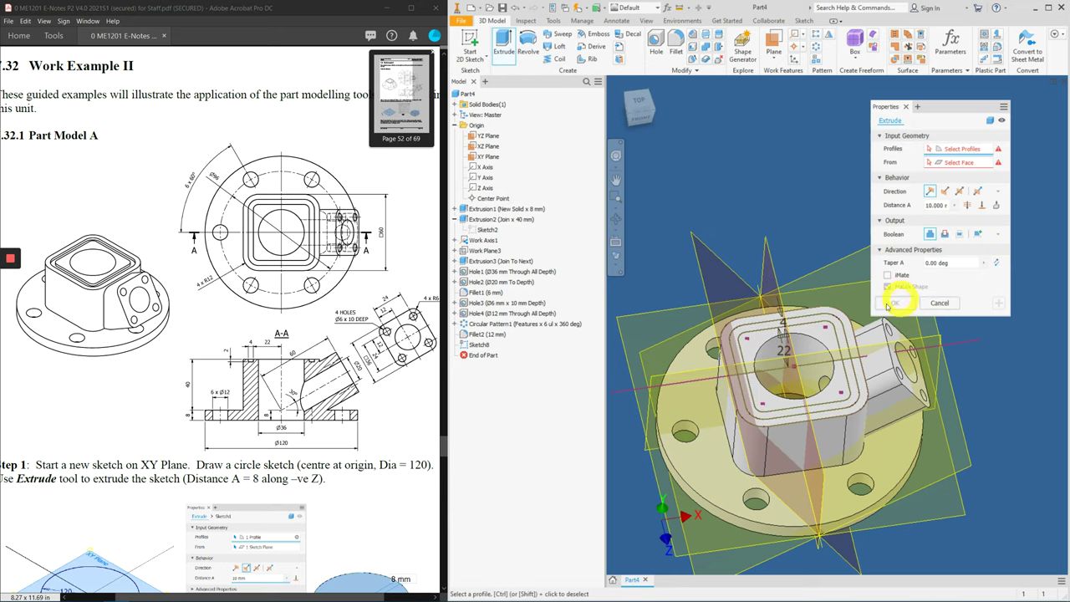
scroll(836, 311, "up", 5)
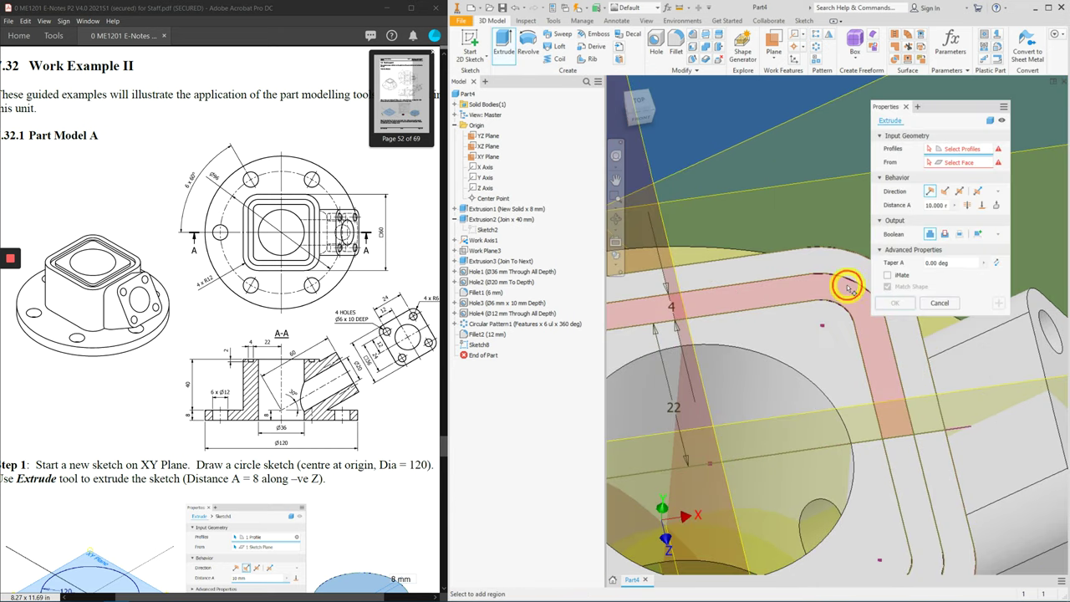
left_click(847, 288)
left_click(912, 449)
scroll(853, 370, "down", 4)
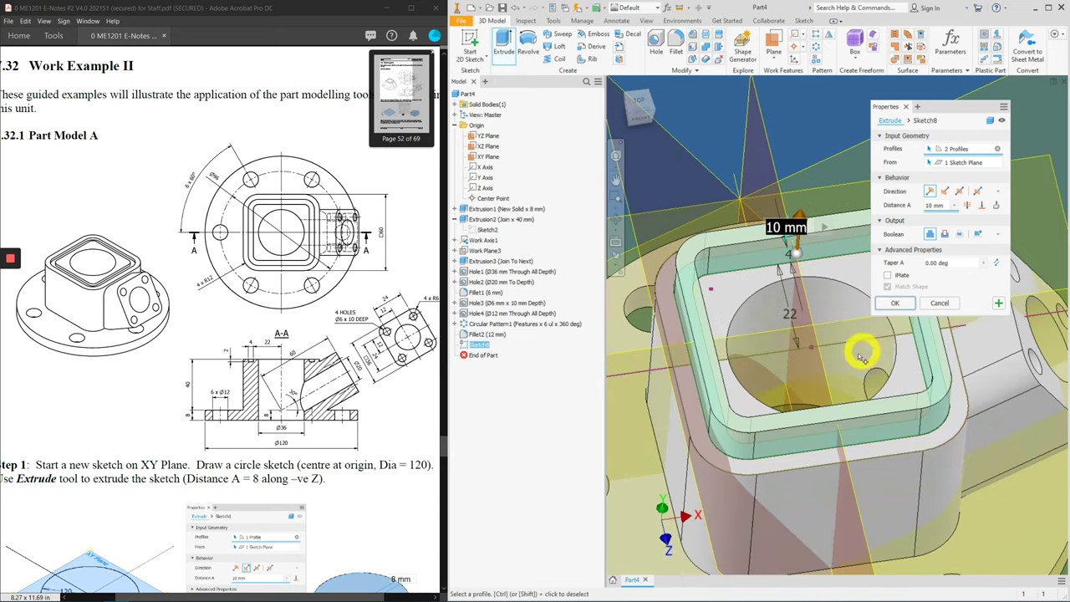
left_click(933, 207)
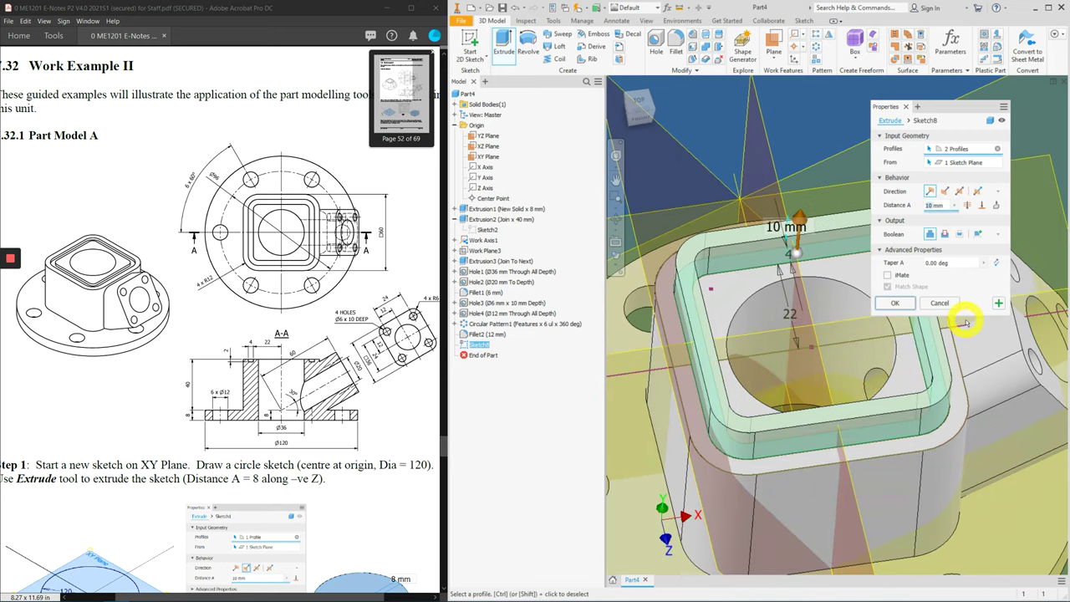
type("2")
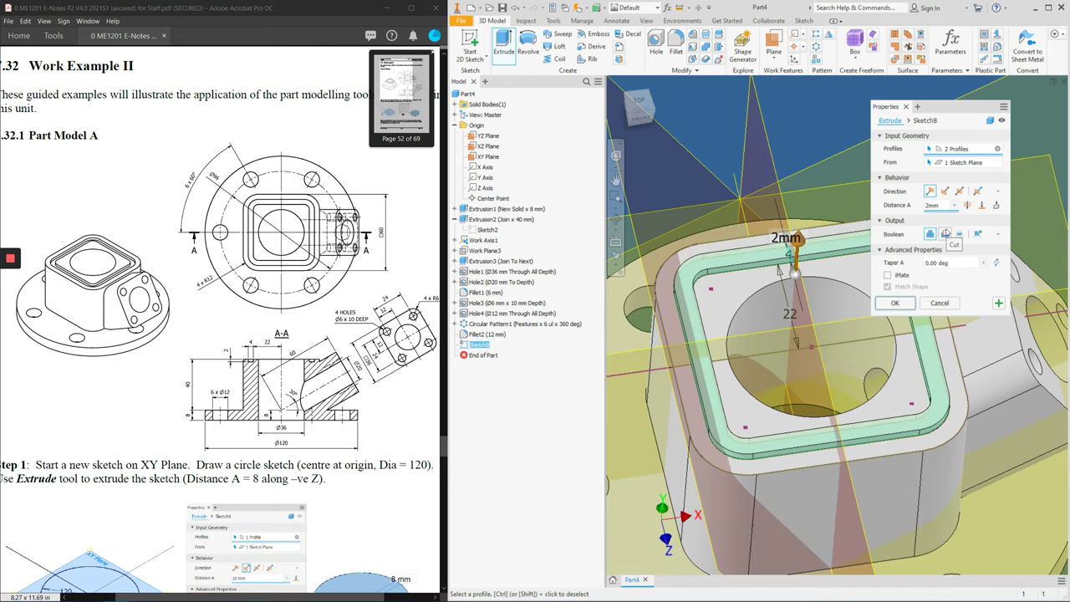
left_click(946, 235)
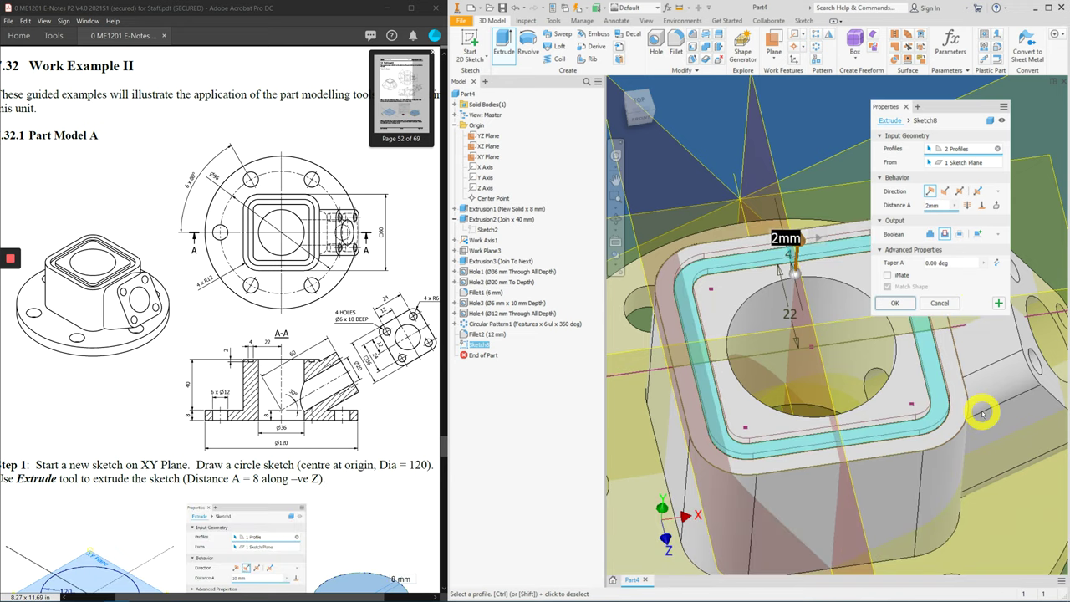
left_click(895, 303)
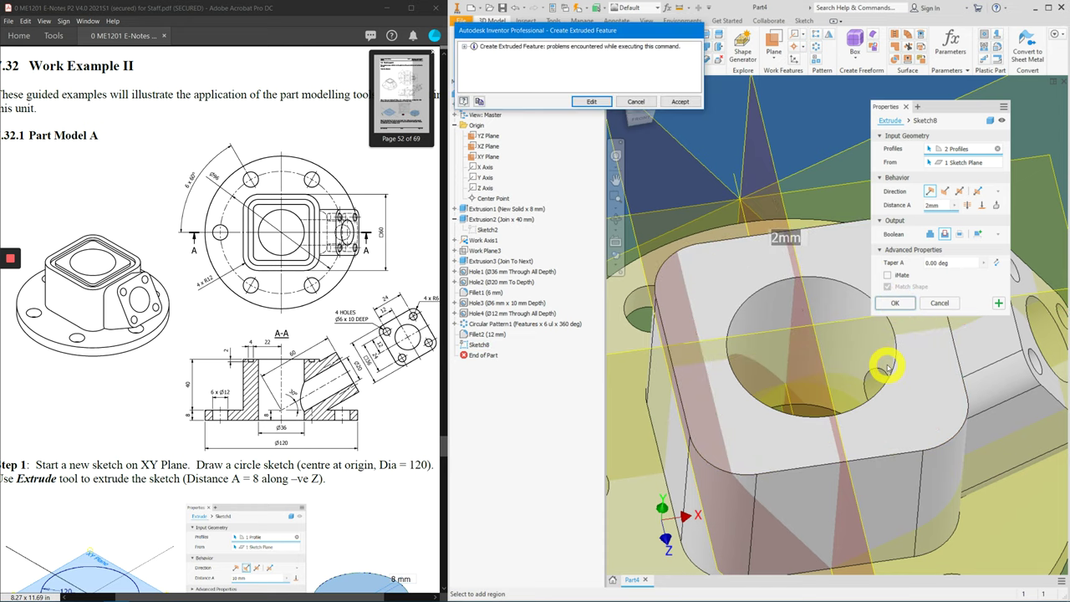
Flip the 2 mm groove cut's direction down into the square body and complete the extrusion.
left_click(600, 102)
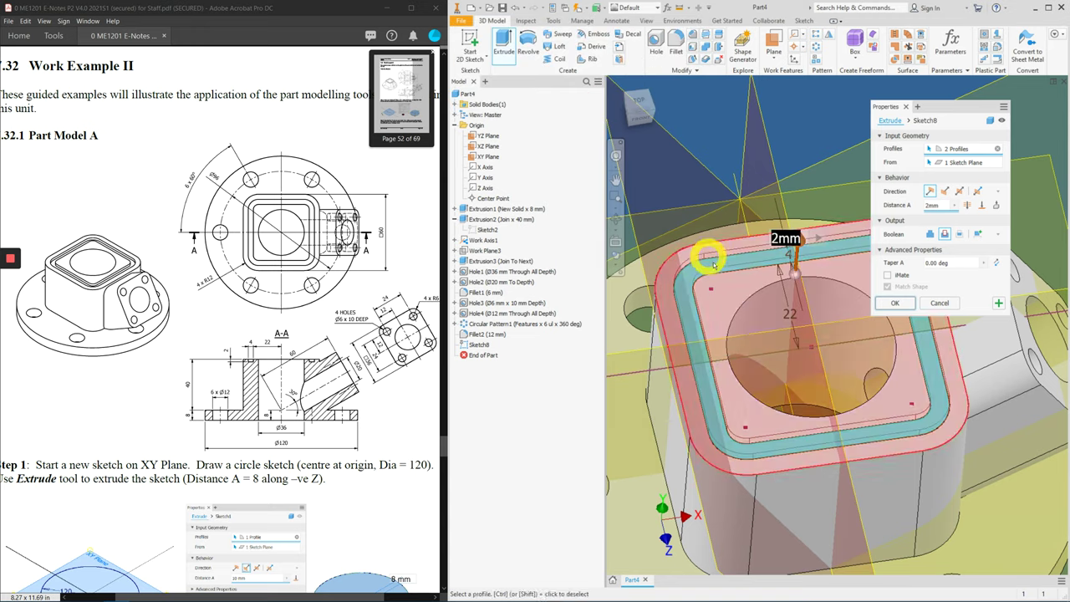
middle_click_drag(788, 388, 785, 341, "shift")
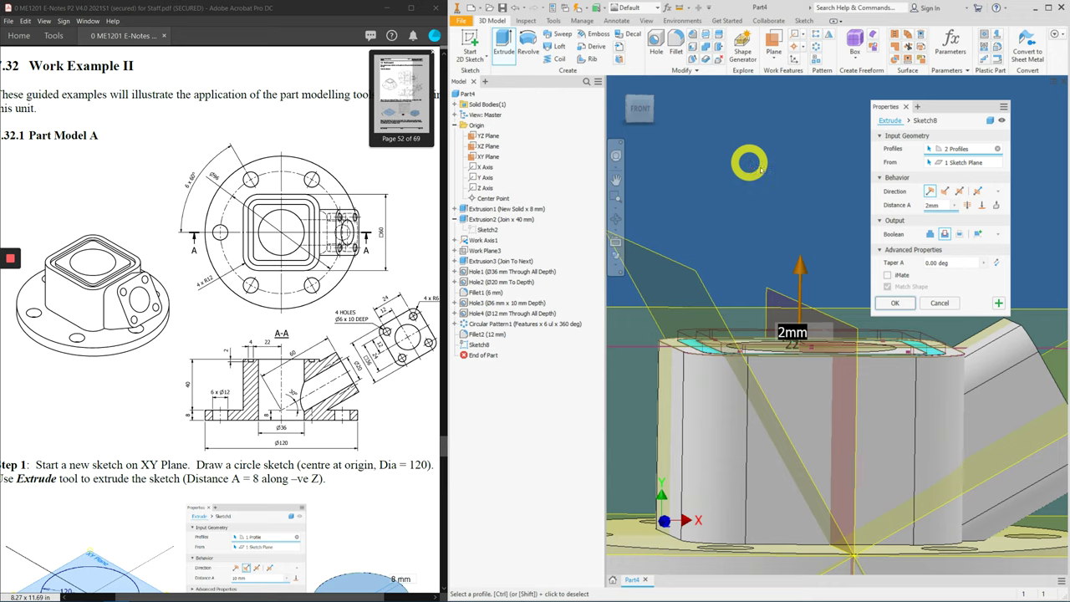
left_click(946, 191)
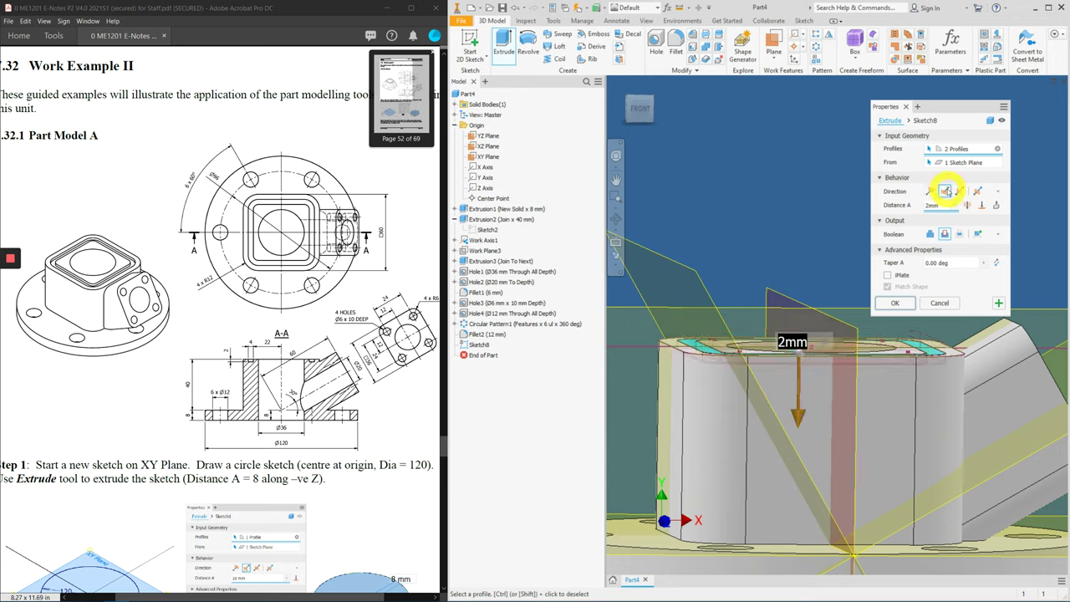
left_click(895, 303)
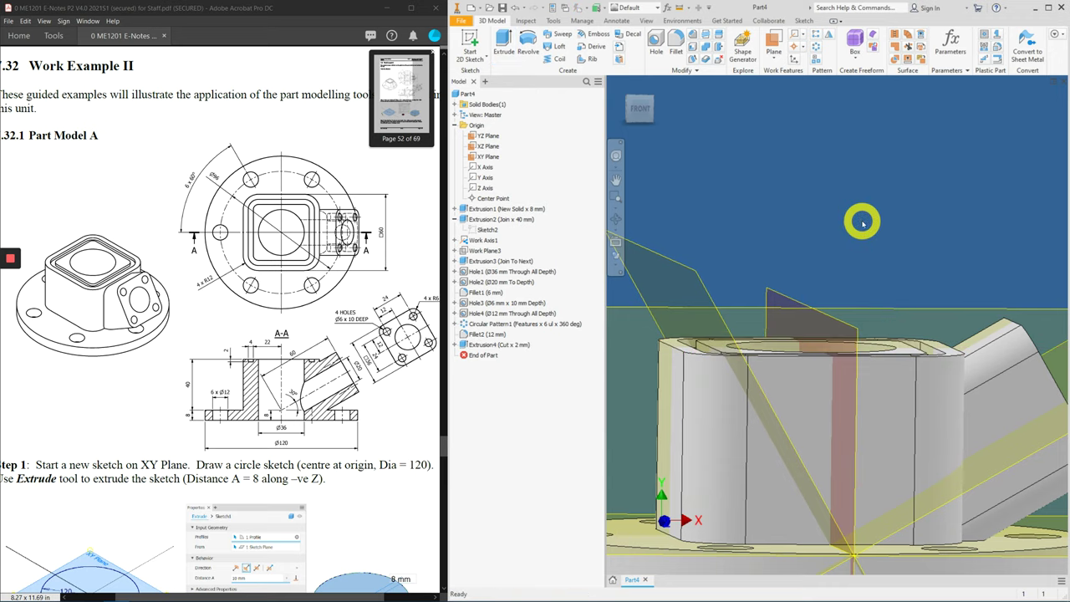
Hide the YZ, XZ and XY origin planes together.
middle_click_drag(865, 219, 817, 270, "shift")
scroll(818, 270, "up", 5)
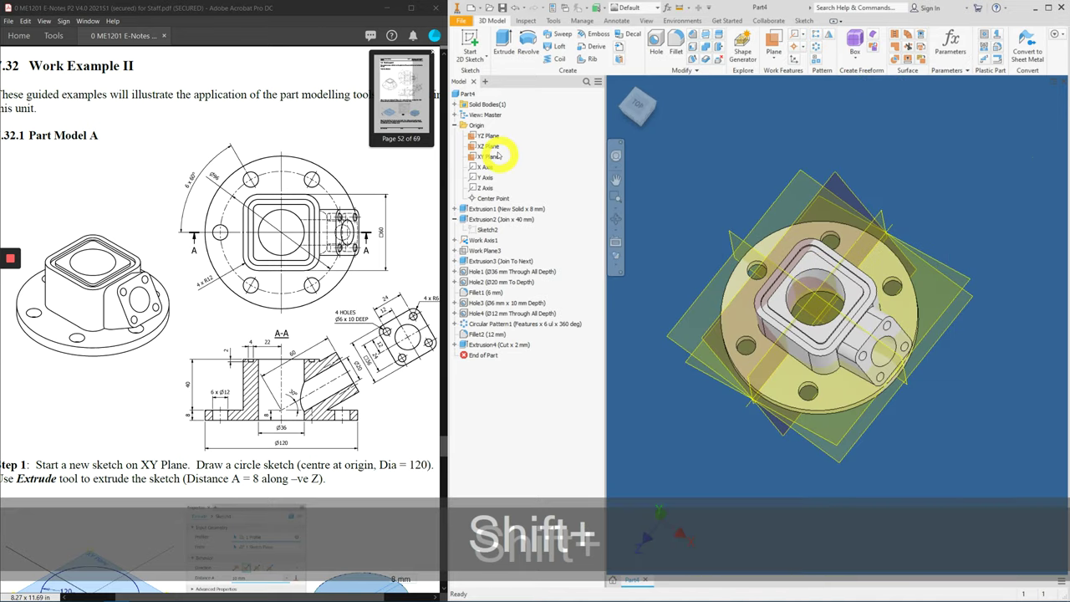
left_click(490, 146)
right_click(491, 154)
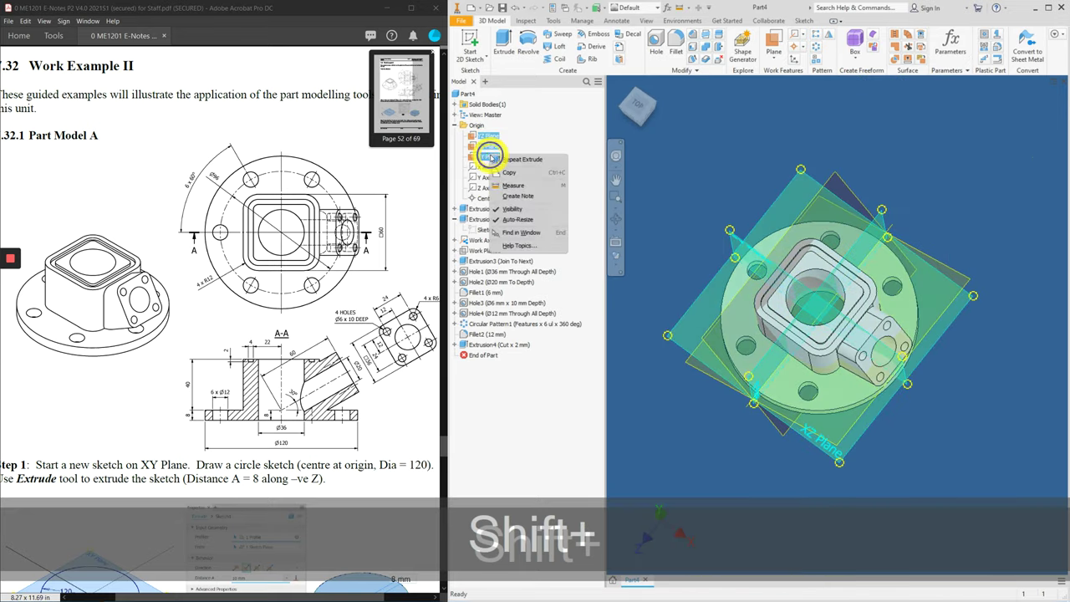
left_click(528, 211)
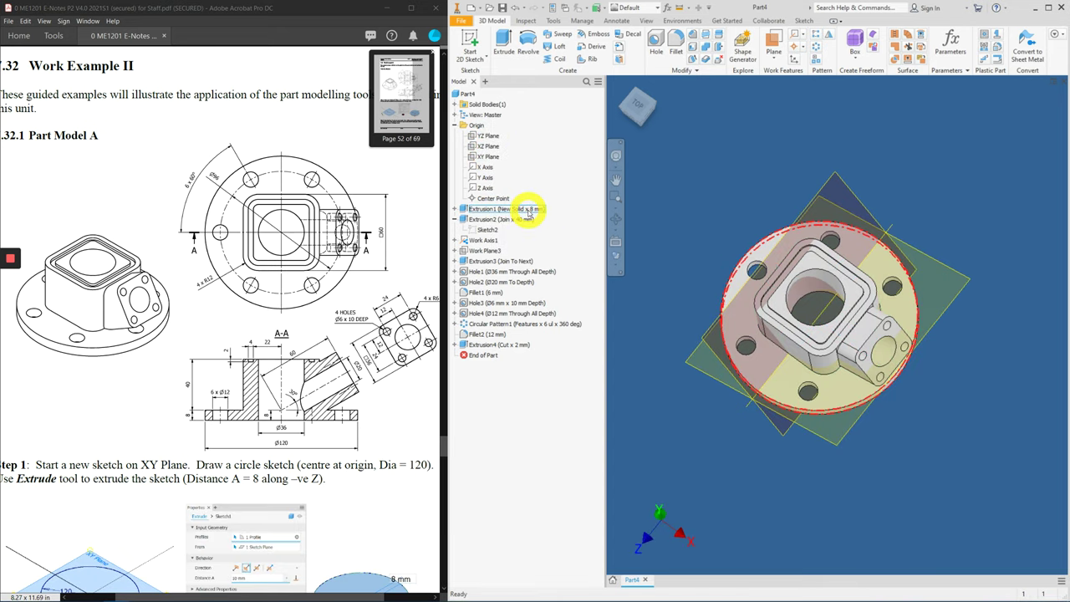
Hide the two remaining visible work planes and the work axis running through the part.
middle_click_drag(717, 330, 781, 311, "shift")
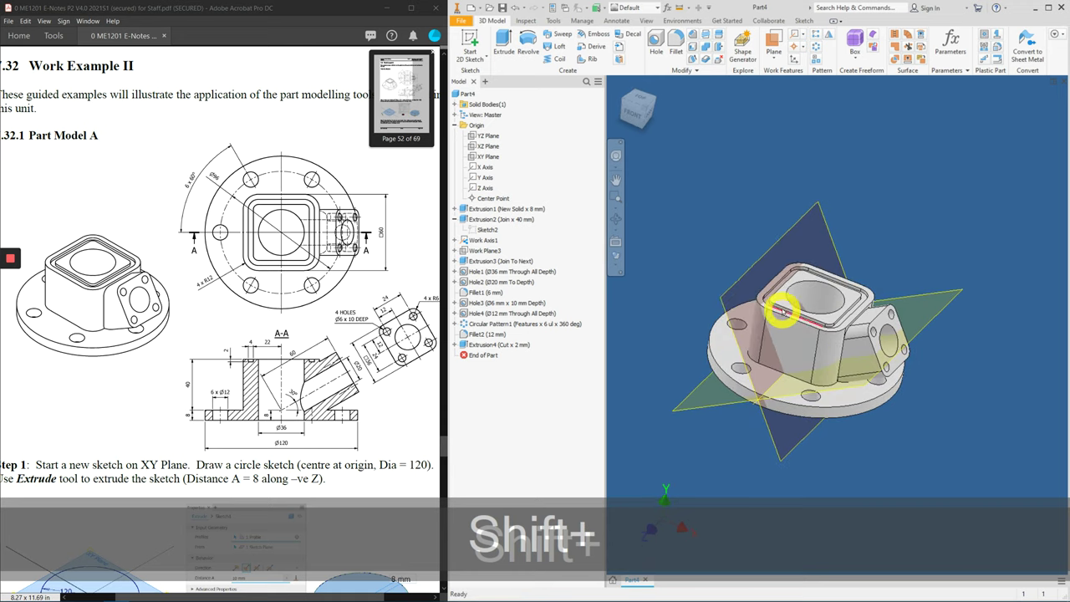
left_click_drag(782, 311, 750, 276)
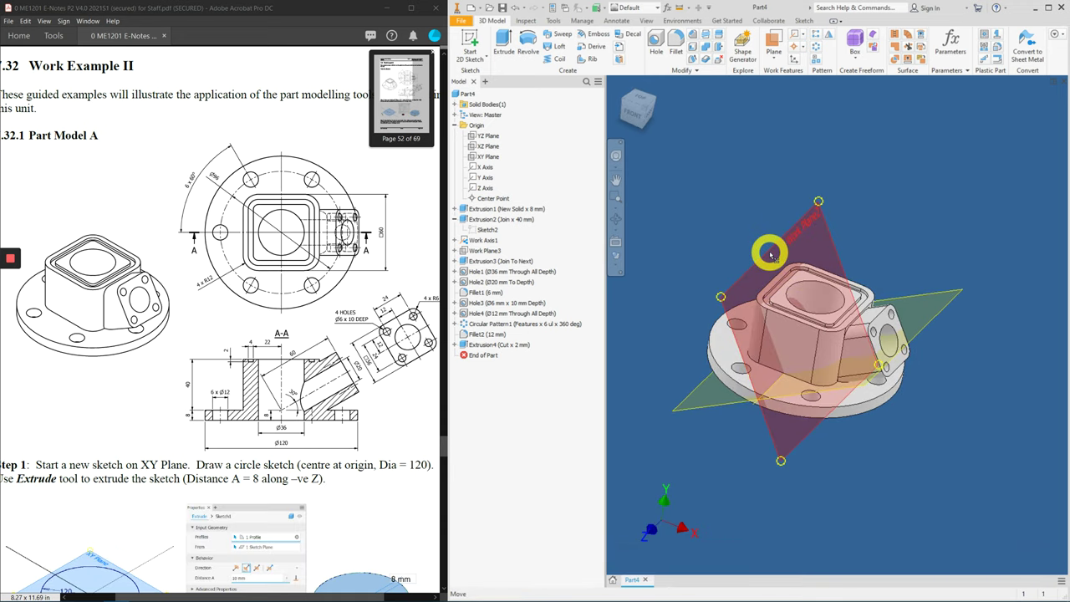
right_click(770, 255)
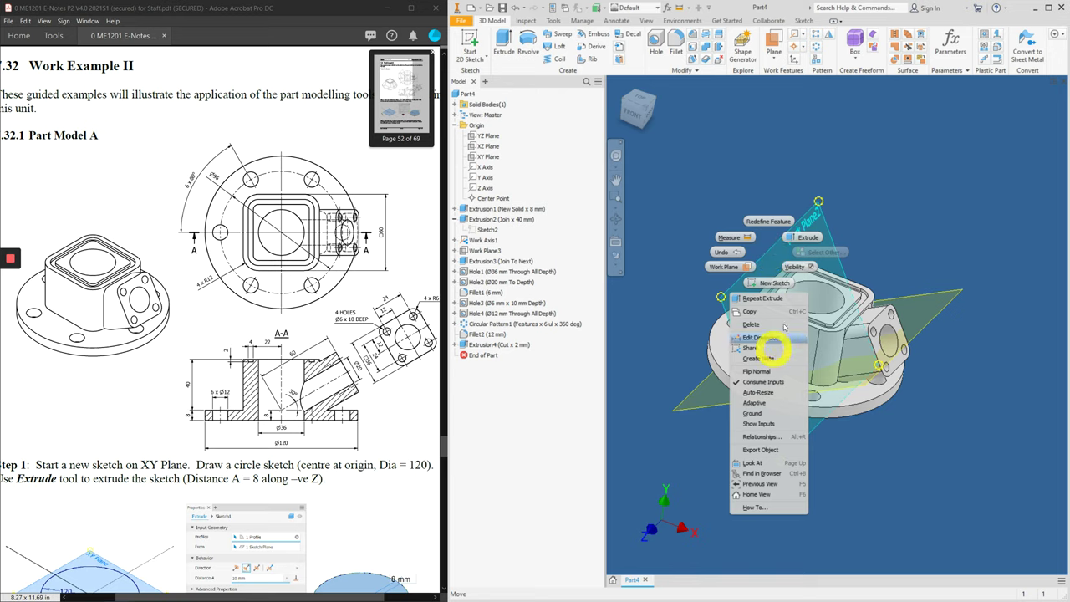
left_click(908, 303)
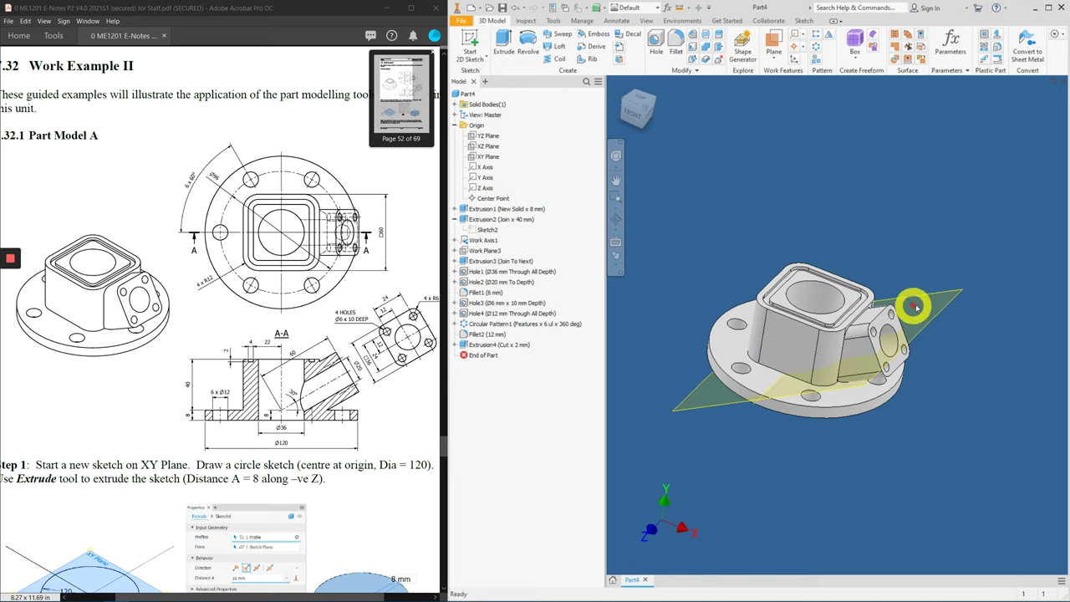
right_click(920, 298)
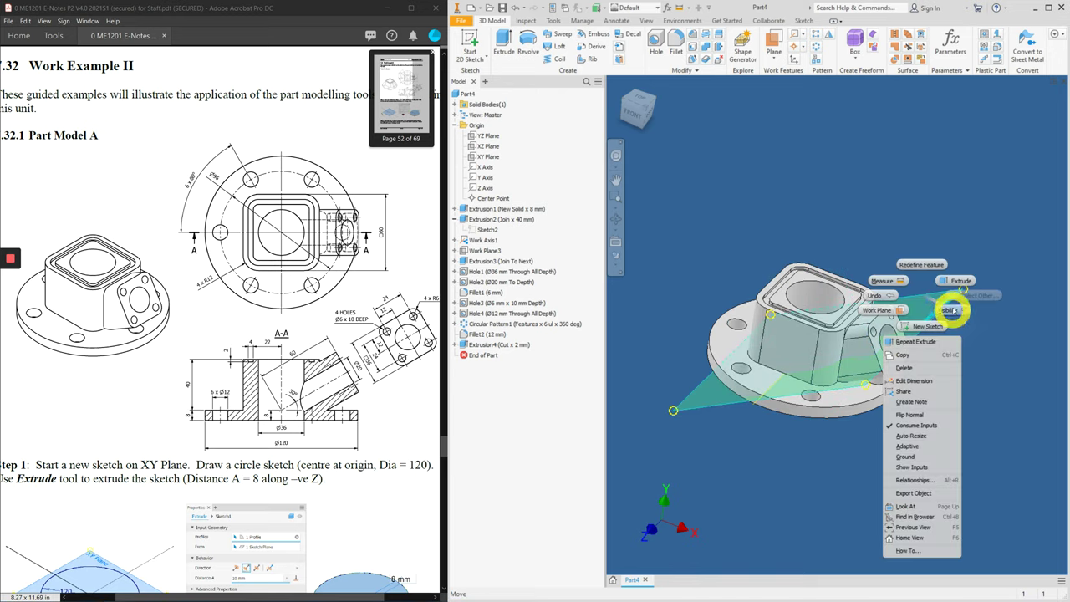
left_click(947, 309)
right_click(775, 385)
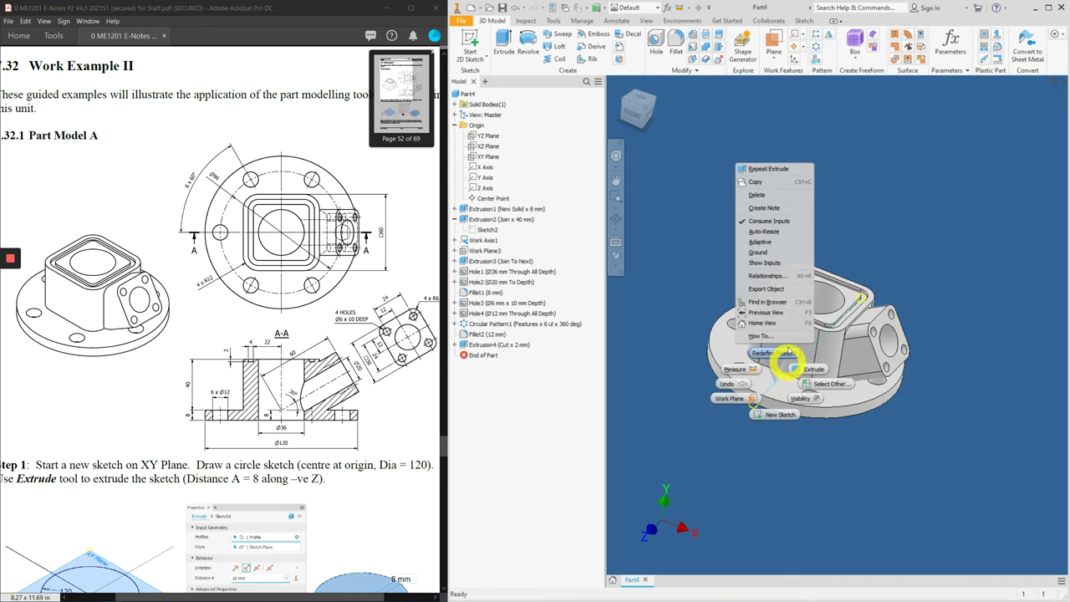
left_click(810, 400)
Examine the finished flanged body and inclined branch from several angles, then restore the corner isometric view.
middle_click_drag(910, 430, 875, 394, "shift")
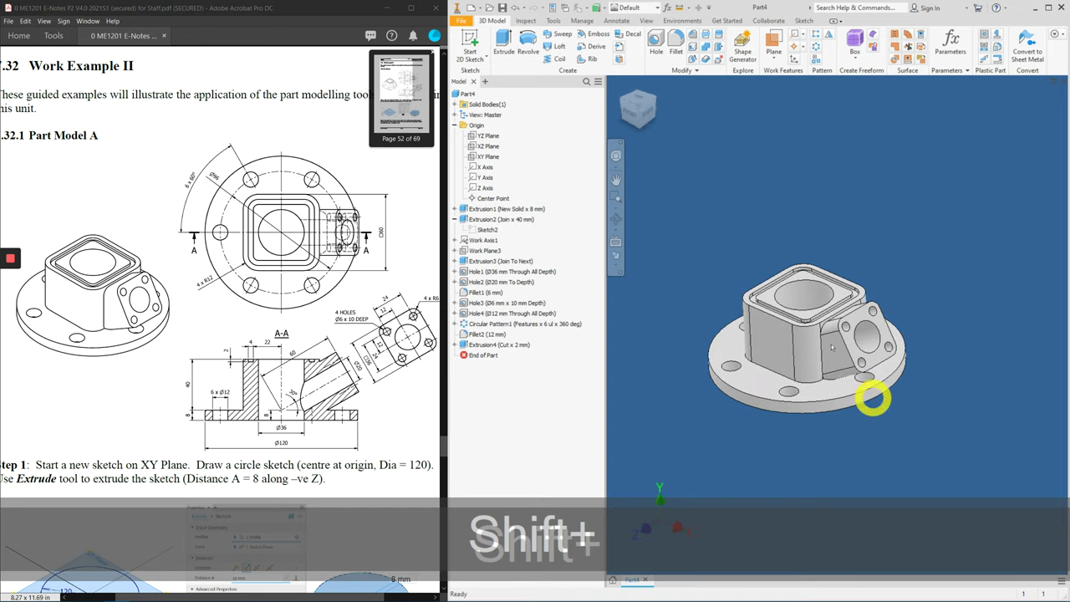
left_click(638, 108)
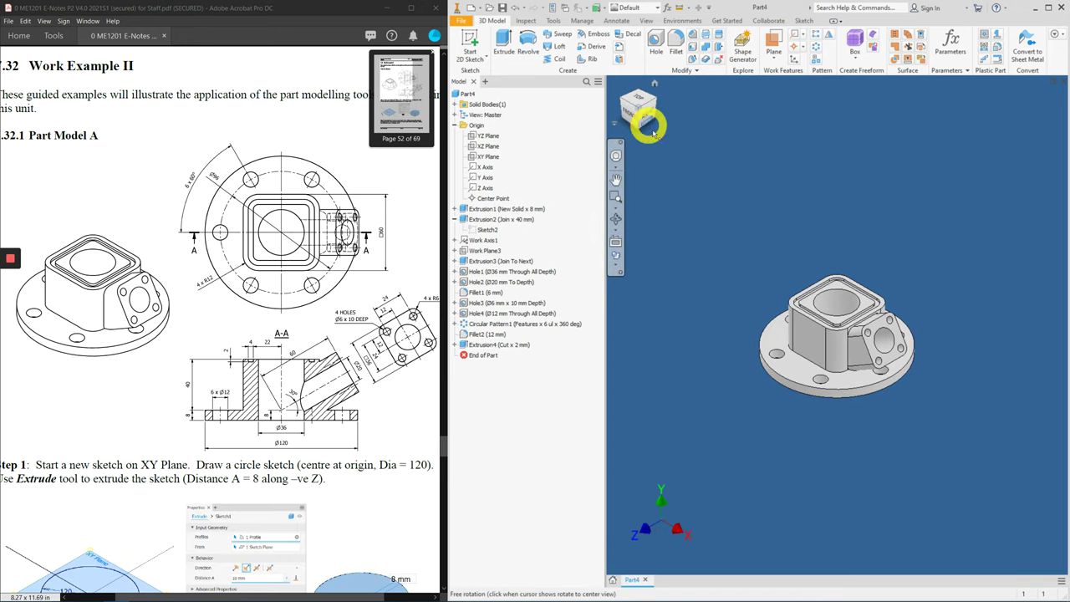
scroll(847, 311, "up", 3)
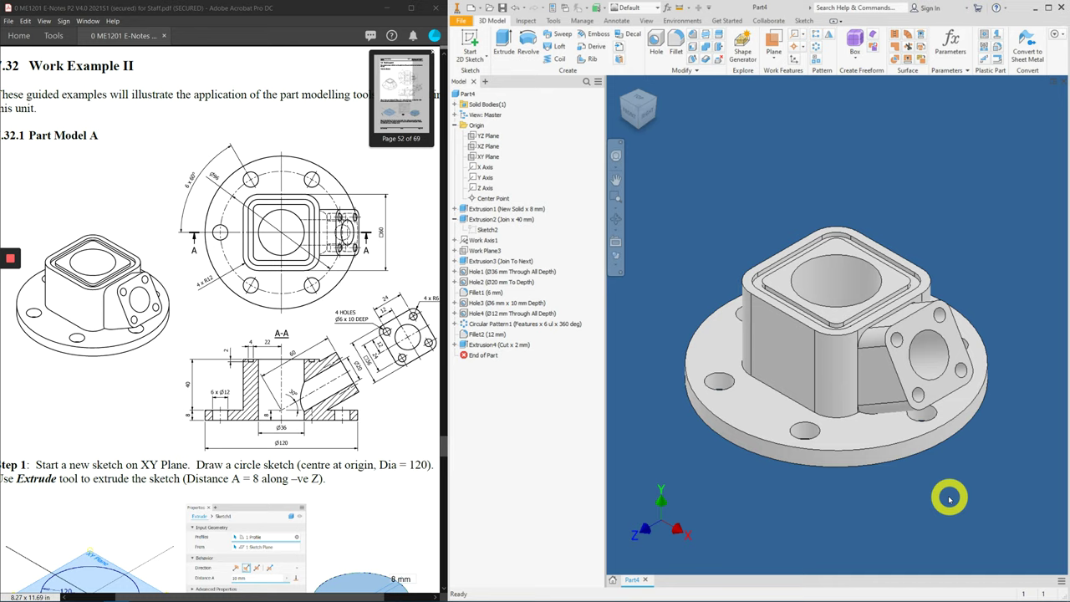
middle_click_drag(895, 492, 954, 353, "shift")
middle_click_drag(932, 359, 851, 389, "shift")
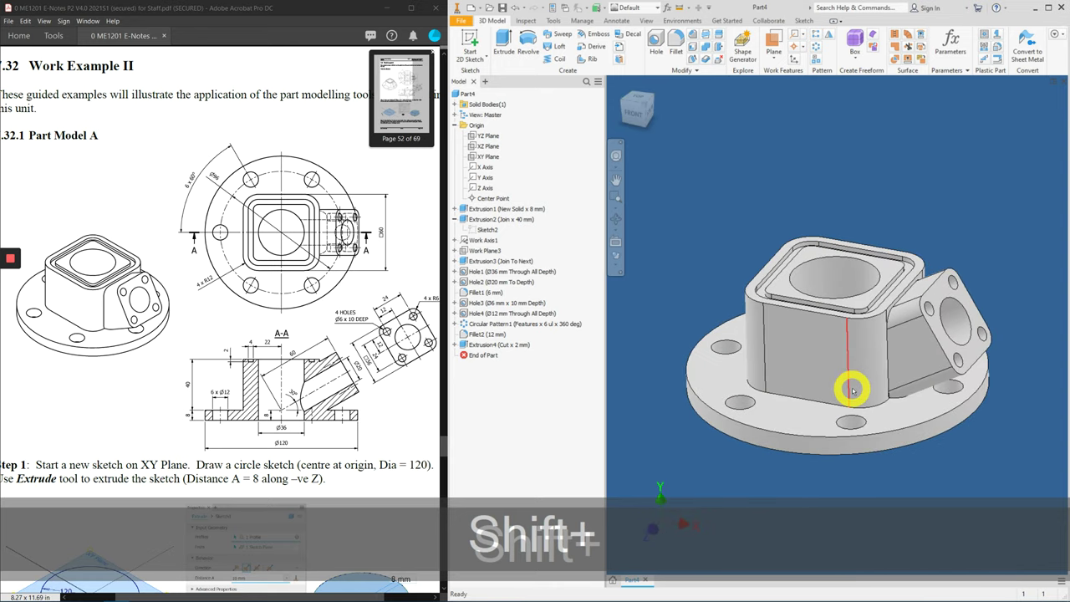
left_click(643, 109)
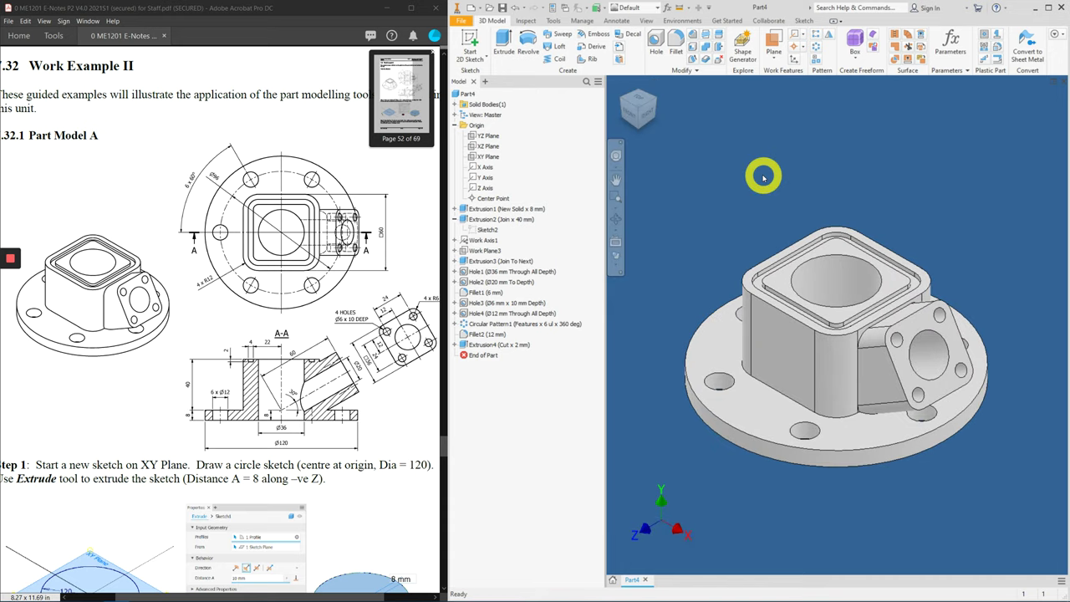